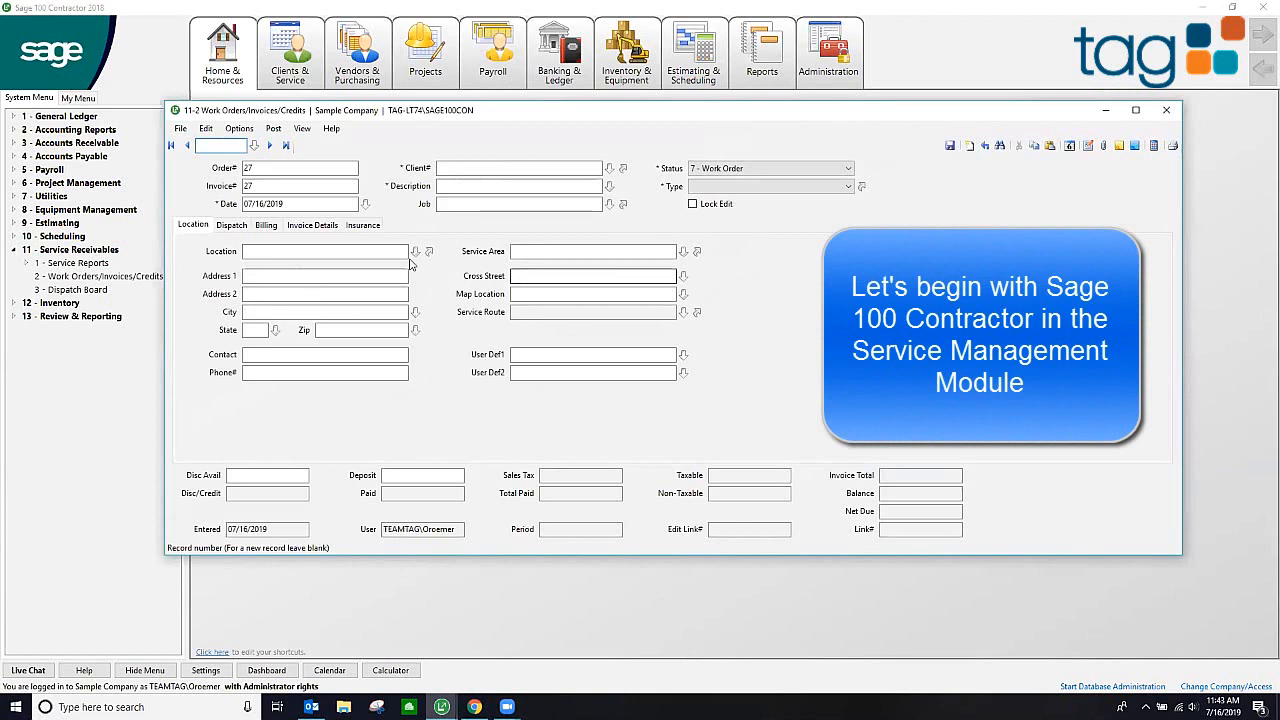
# Set the new work order's client to 127 - Board of Education and its description to Broken Camera.
pyautogui.click(456, 168)
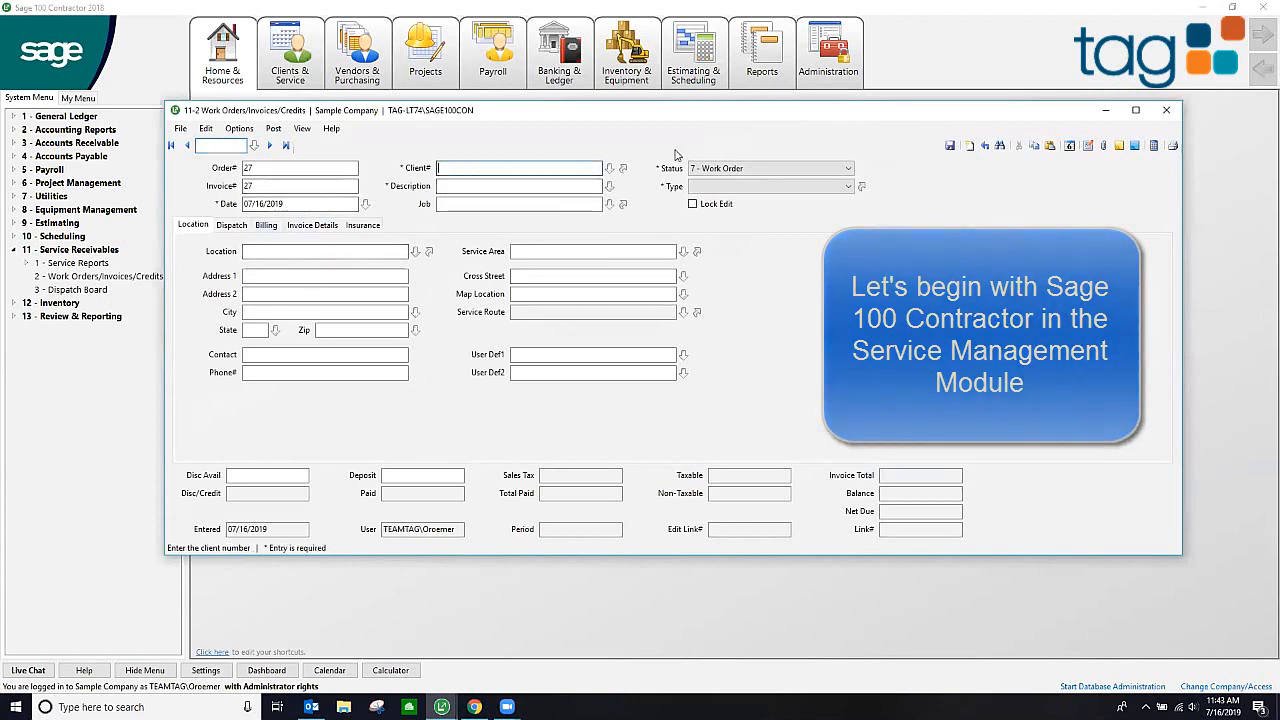
pyautogui.click(609, 168)
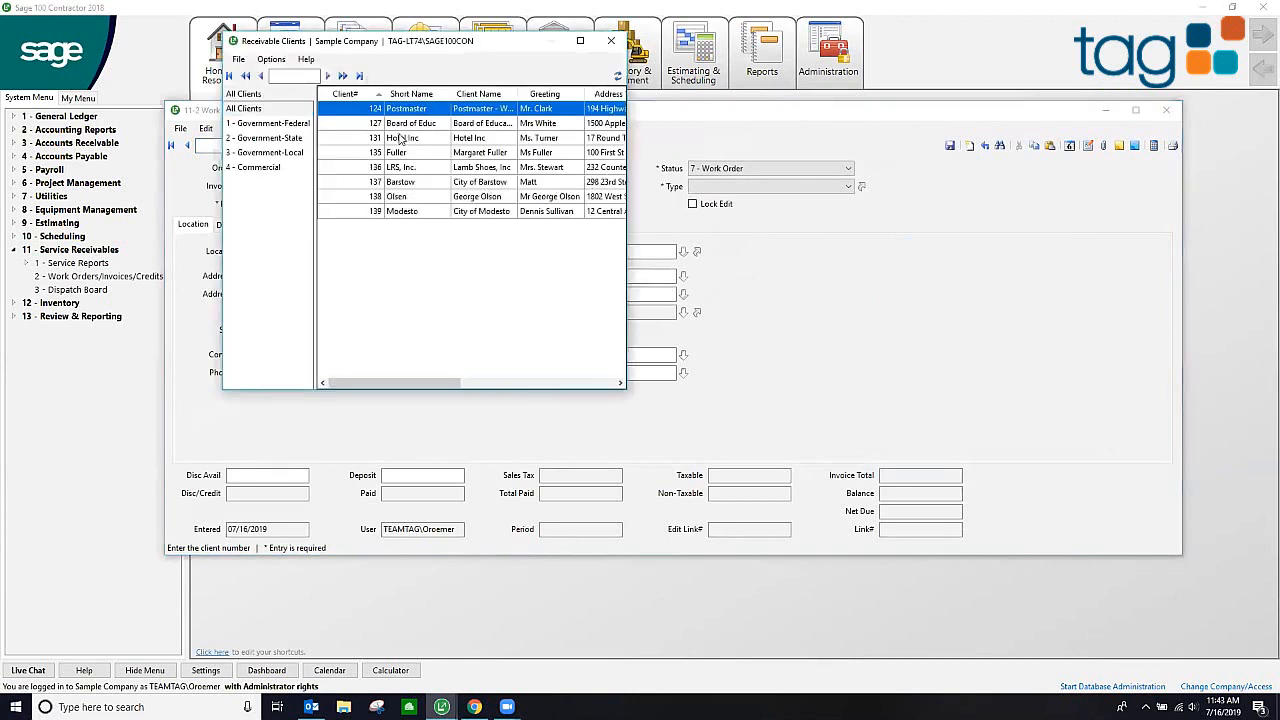
pyautogui.click(431, 125)
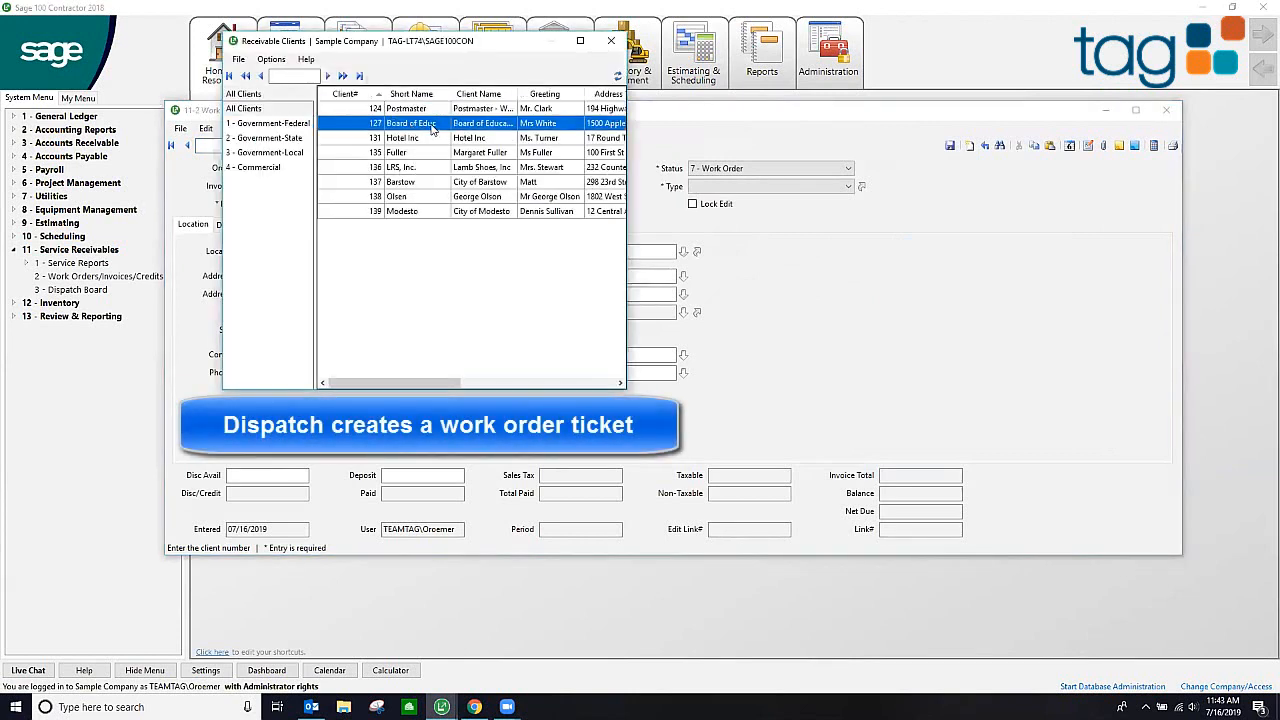
pyautogui.press('Return')
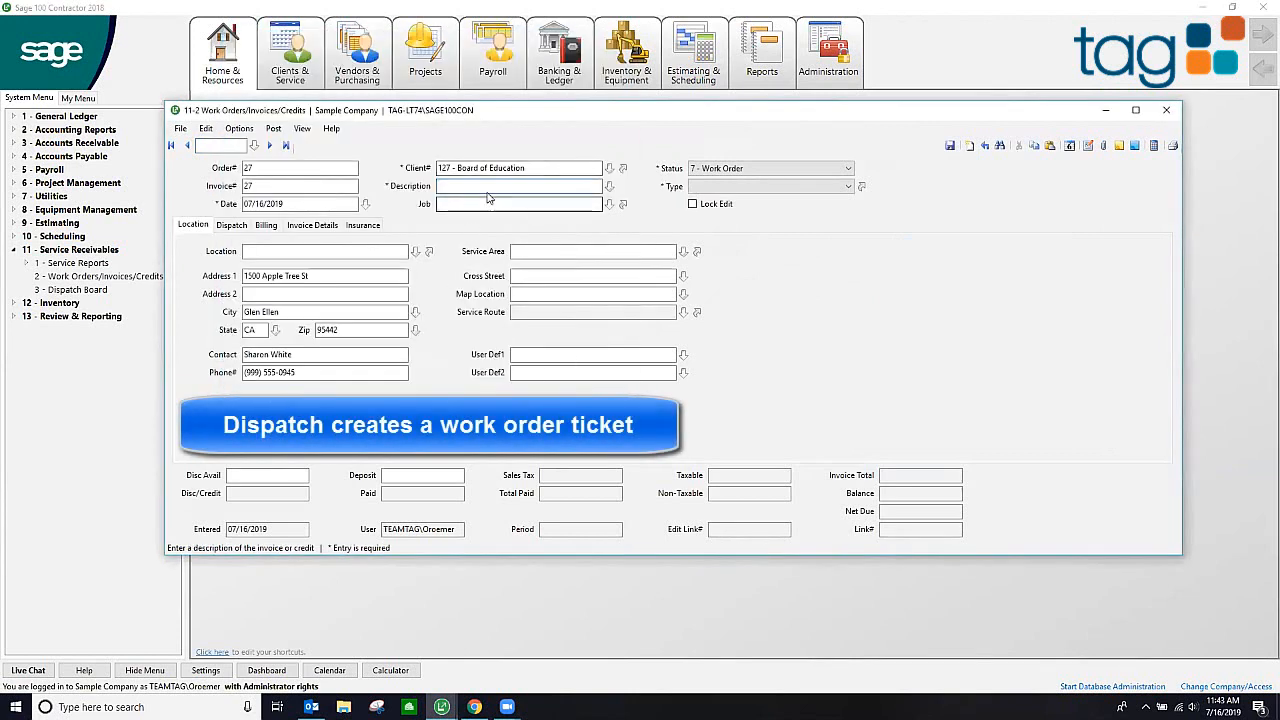
pyautogui.write('Broken Camera')
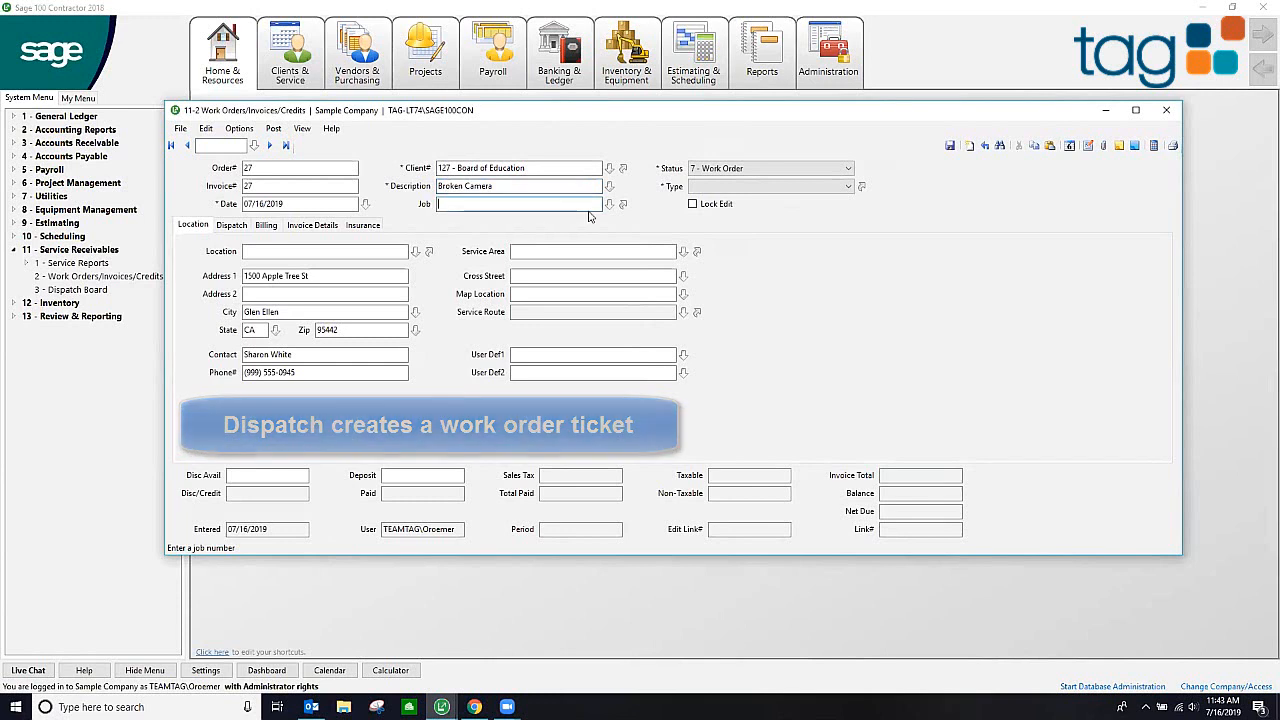
# Look up the service locations available for the Board of Education client, and close the list without choosing one.
pyautogui.click(463, 210)
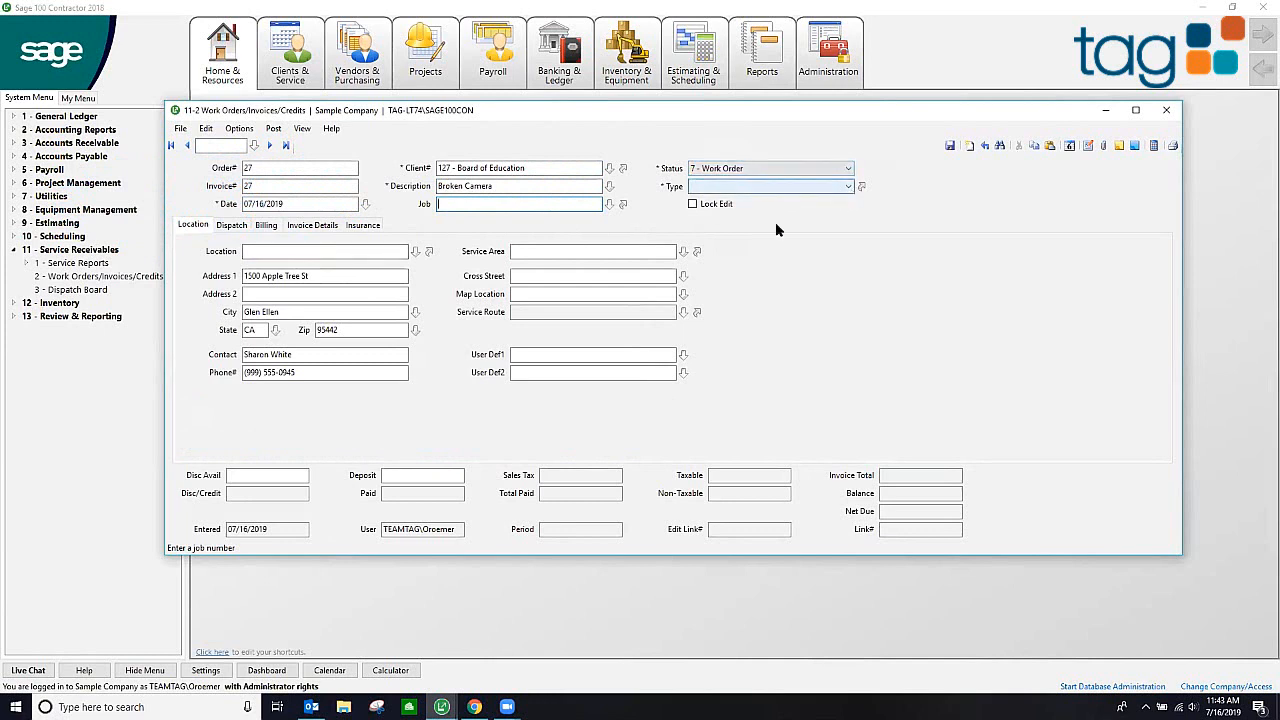
pyautogui.click(280, 251)
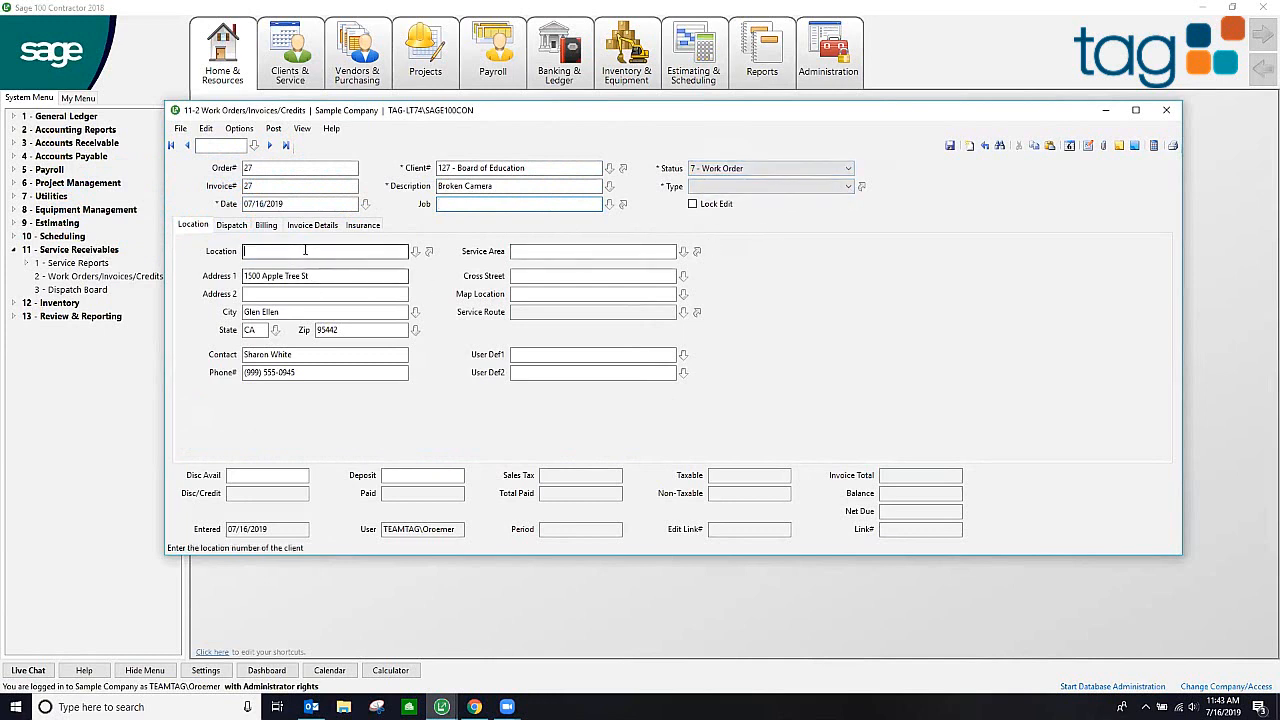
pyautogui.click(416, 252)
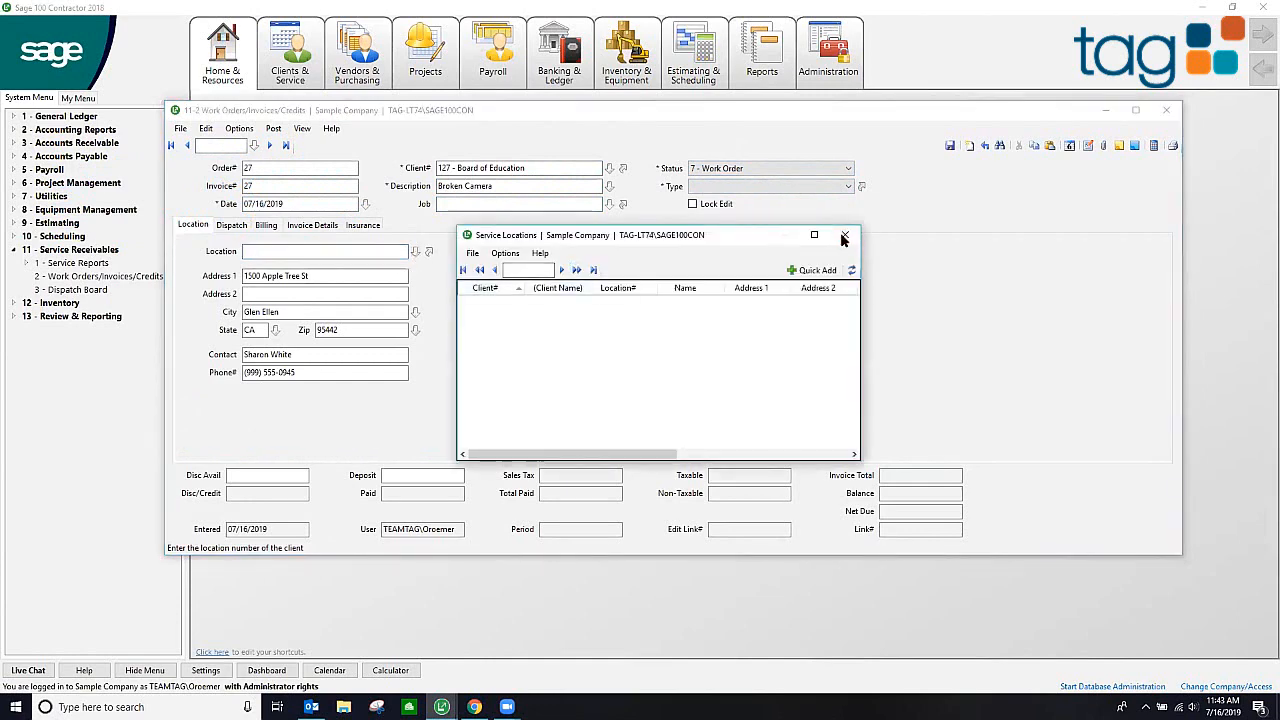
pyautogui.click(843, 236)
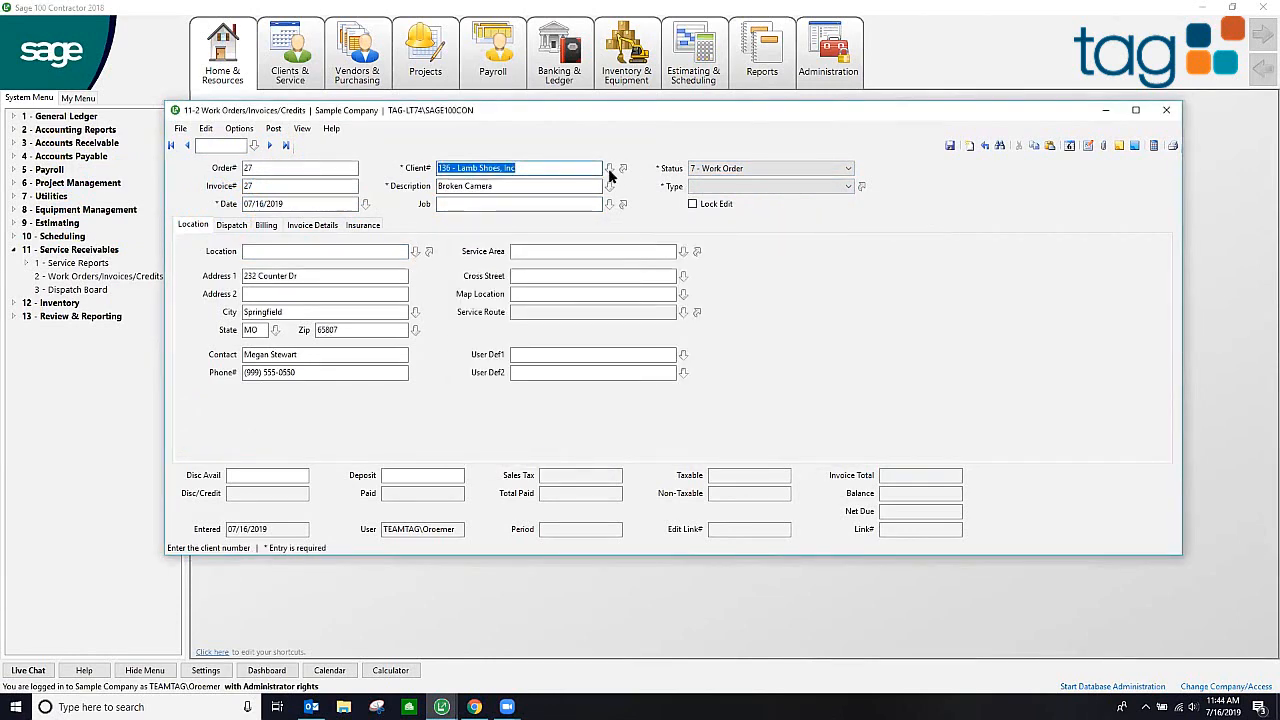
# Filter the receivable clients list by each client type in turn, from Government-Federal through Commercial.
pyautogui.click(608, 169)
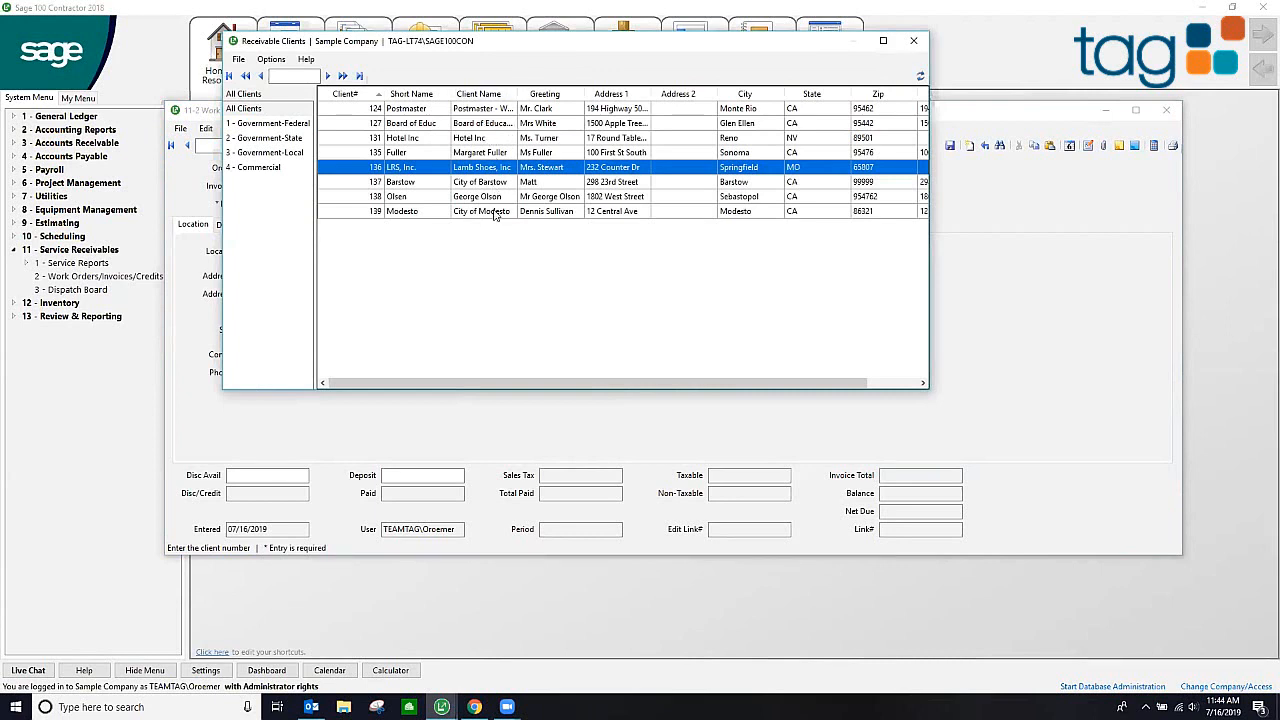
pyautogui.click(256, 123)
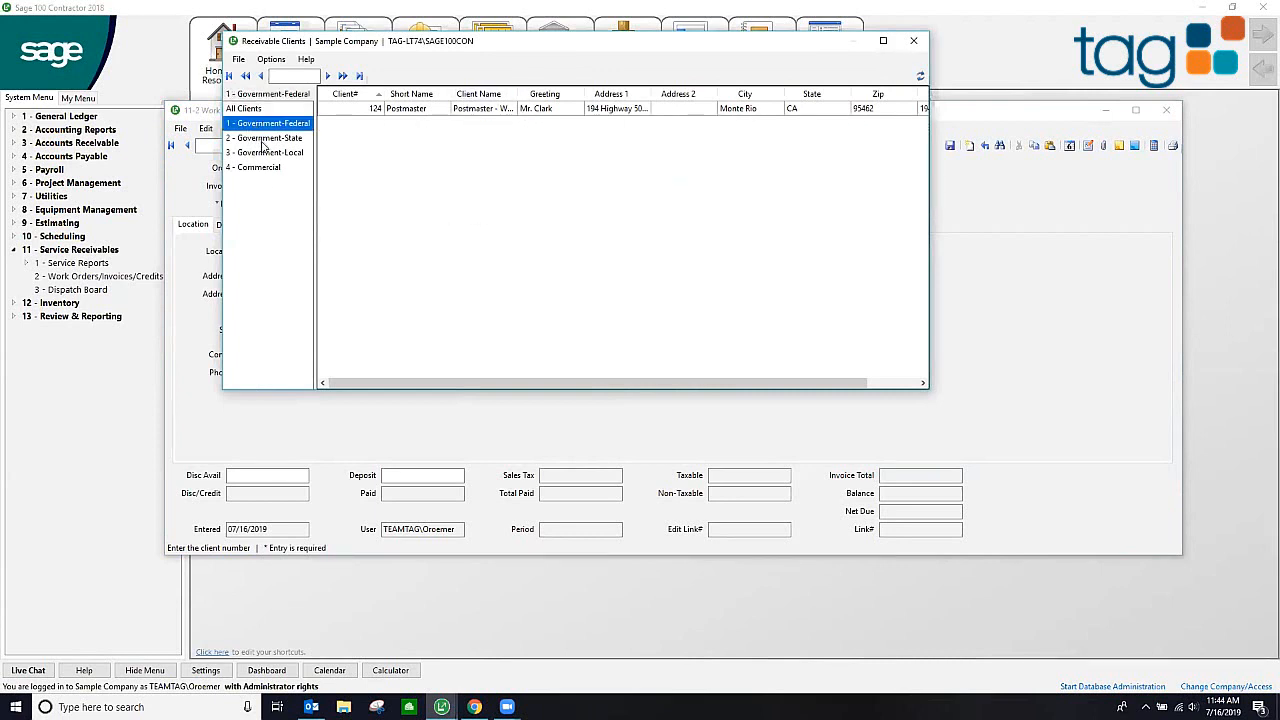
pyautogui.click(263, 138)
pyautogui.click(270, 152)
pyautogui.click(274, 168)
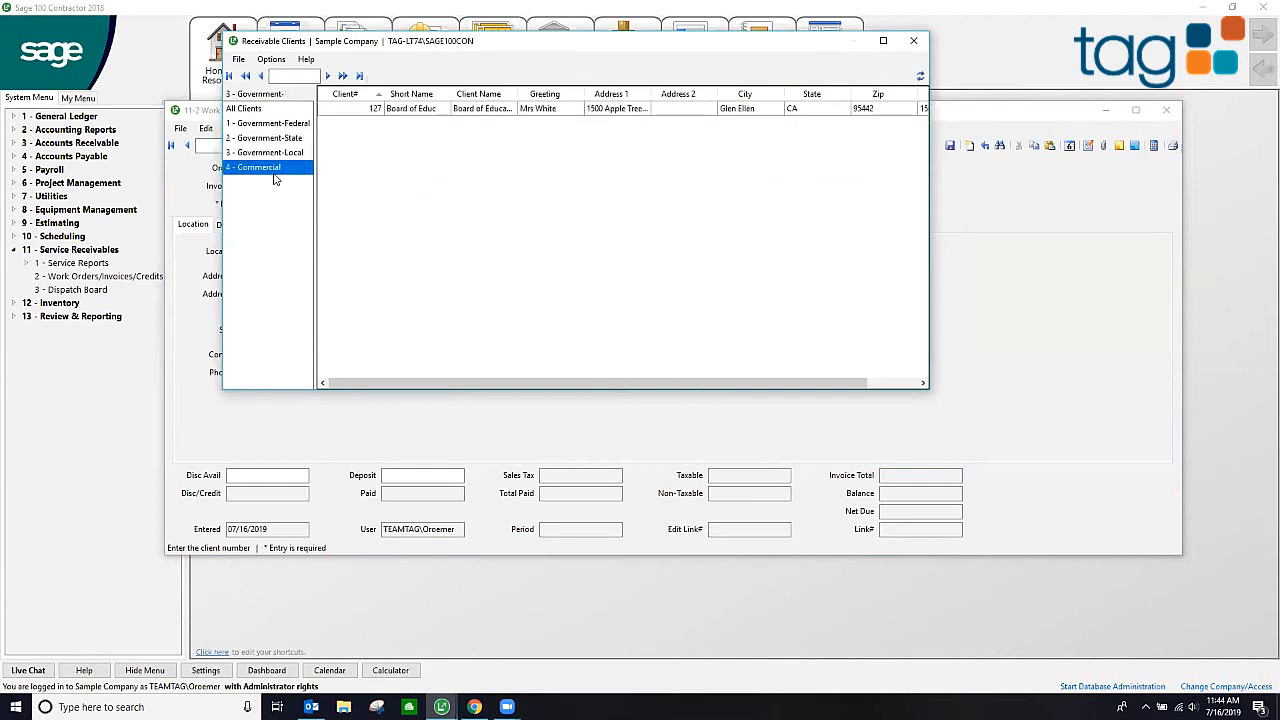
# Search the client list by client name for "lam" and choose 136 - Lamb Shoes, Inc as the work order's client.
pyautogui.click(491, 94)
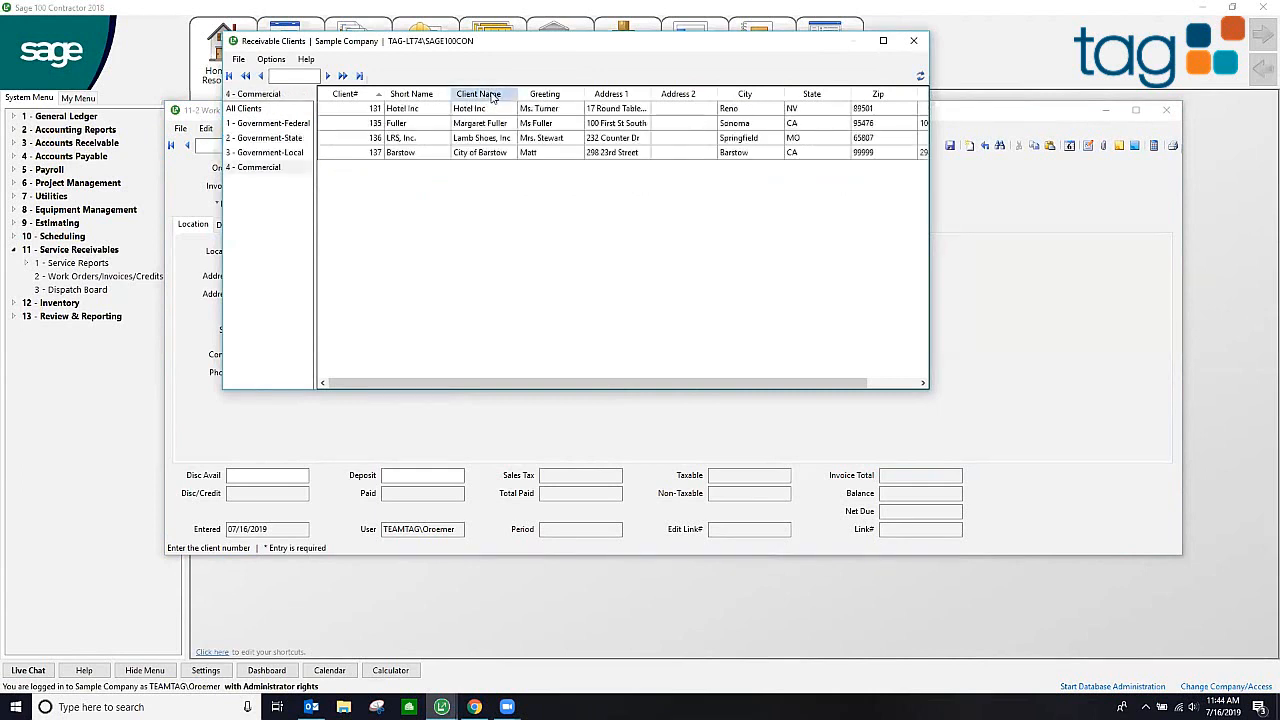
pyautogui.click(304, 77)
pyautogui.write('lam')
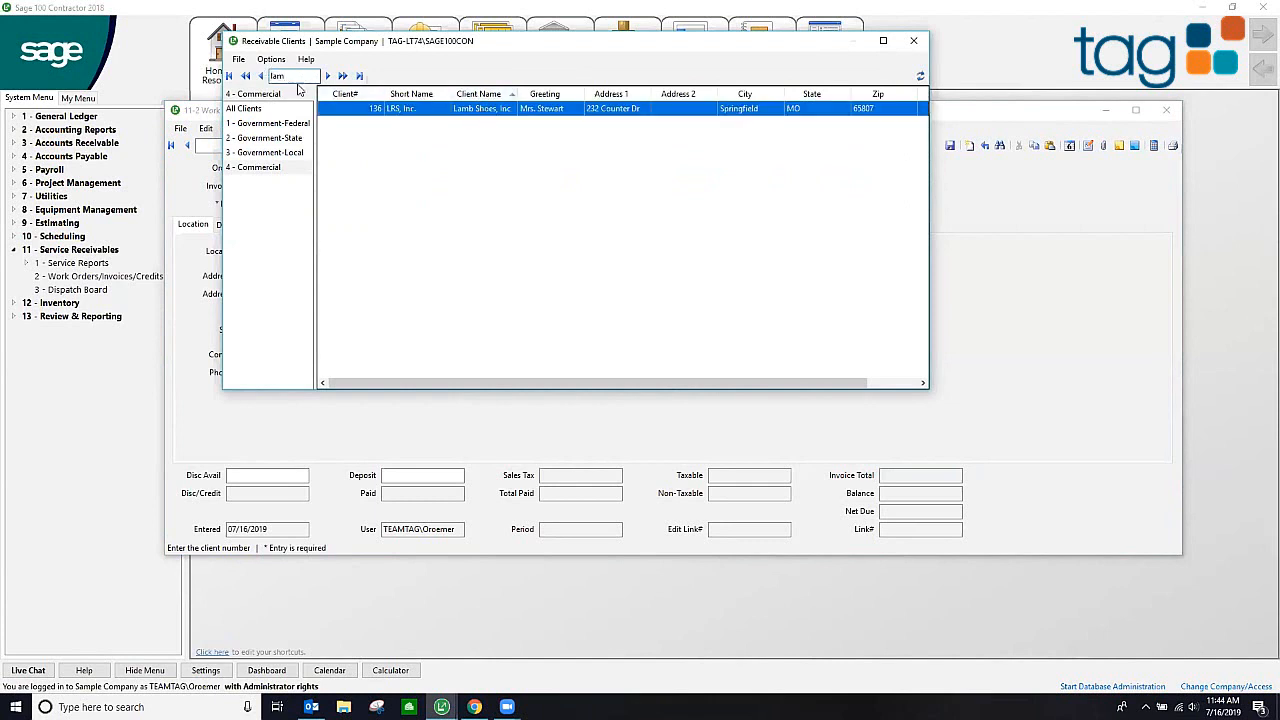
pyautogui.doubleClick(486, 110)
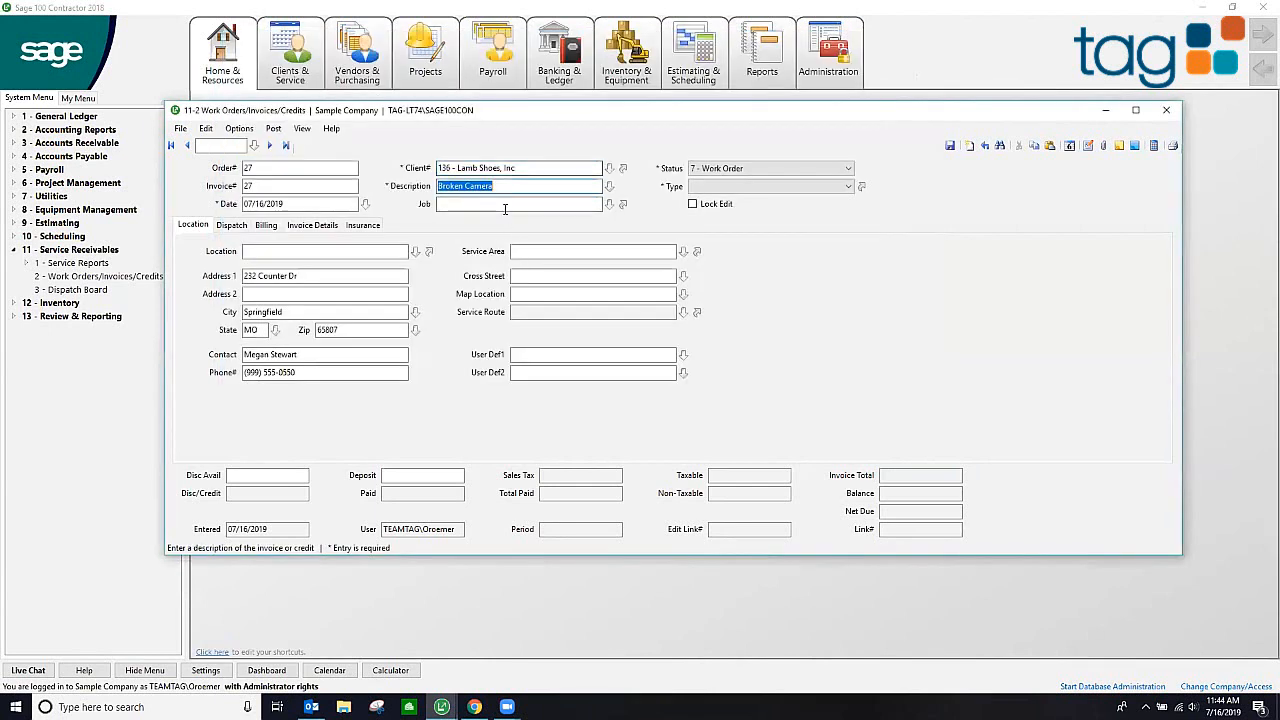
# Widen the service locations list for Lamb Shoes and assign location 1 - Lamb Shoes, store #16 to the work order.
pyautogui.click(590, 204)
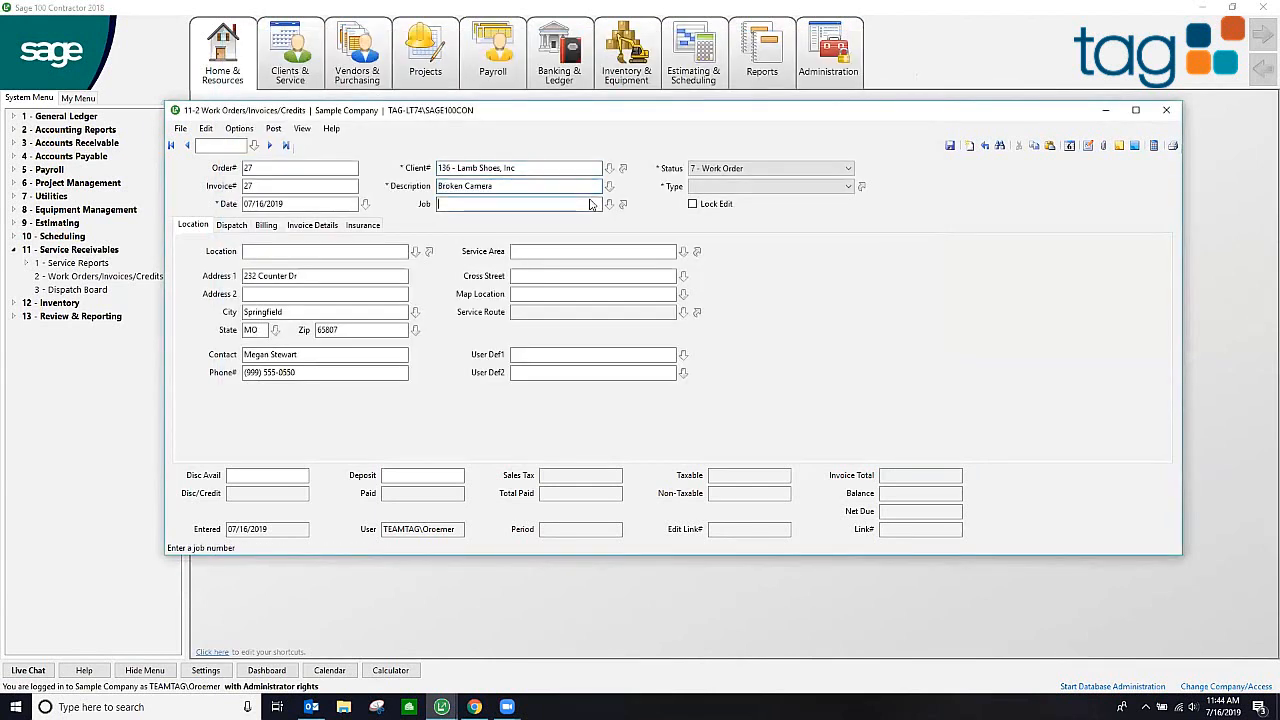
pyautogui.click(323, 251)
pyautogui.click(416, 252)
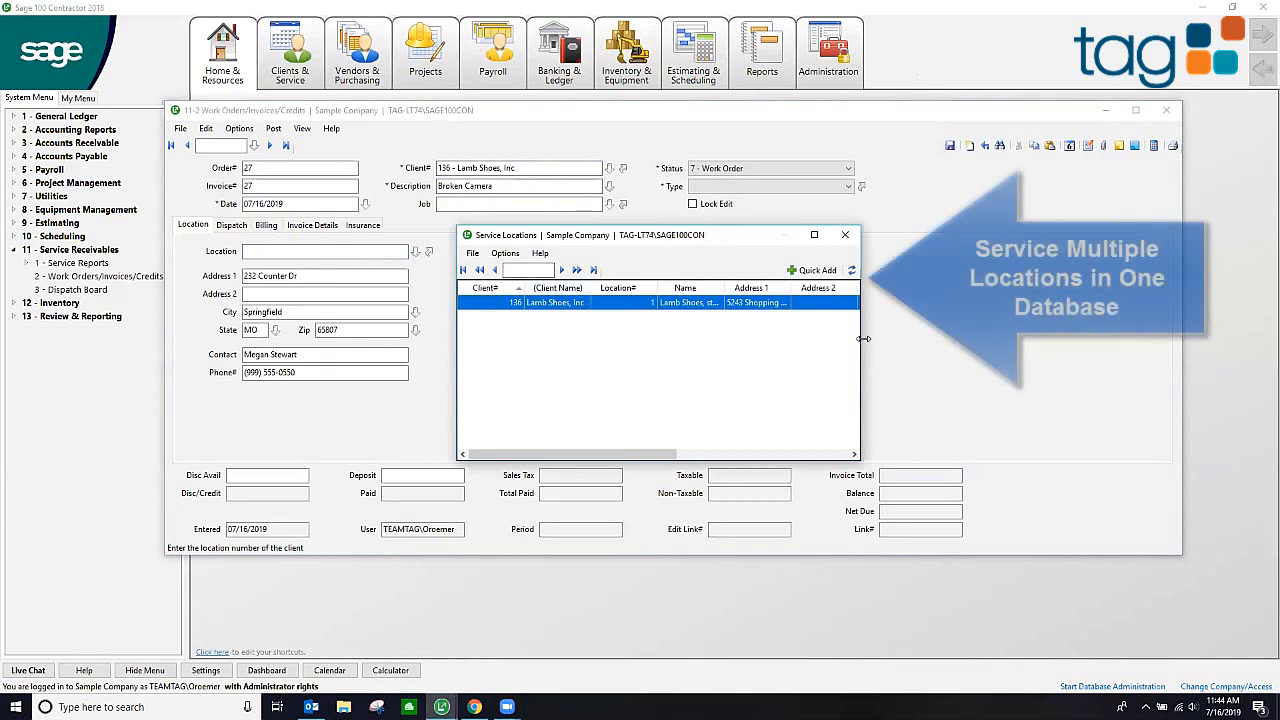
pyautogui.moveTo(863, 337); pyautogui.dragTo(1191, 340)
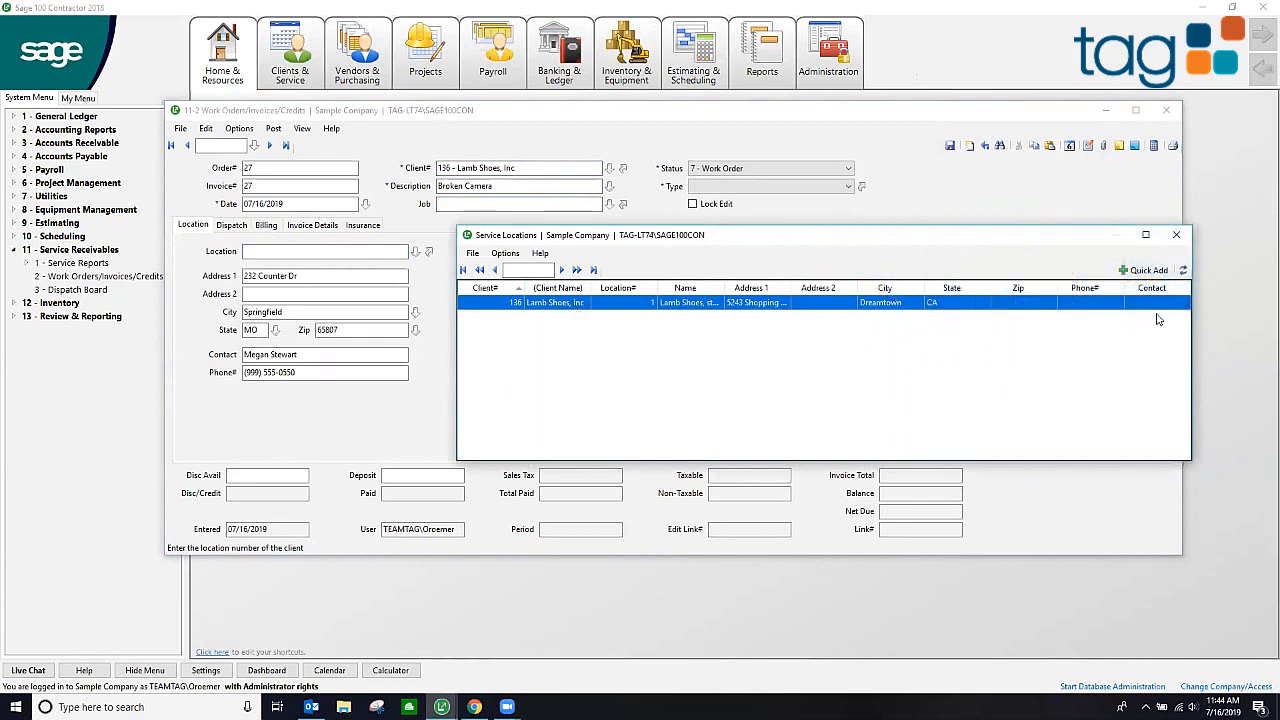
pyautogui.moveTo(898, 241); pyautogui.dragTo(672, 223)
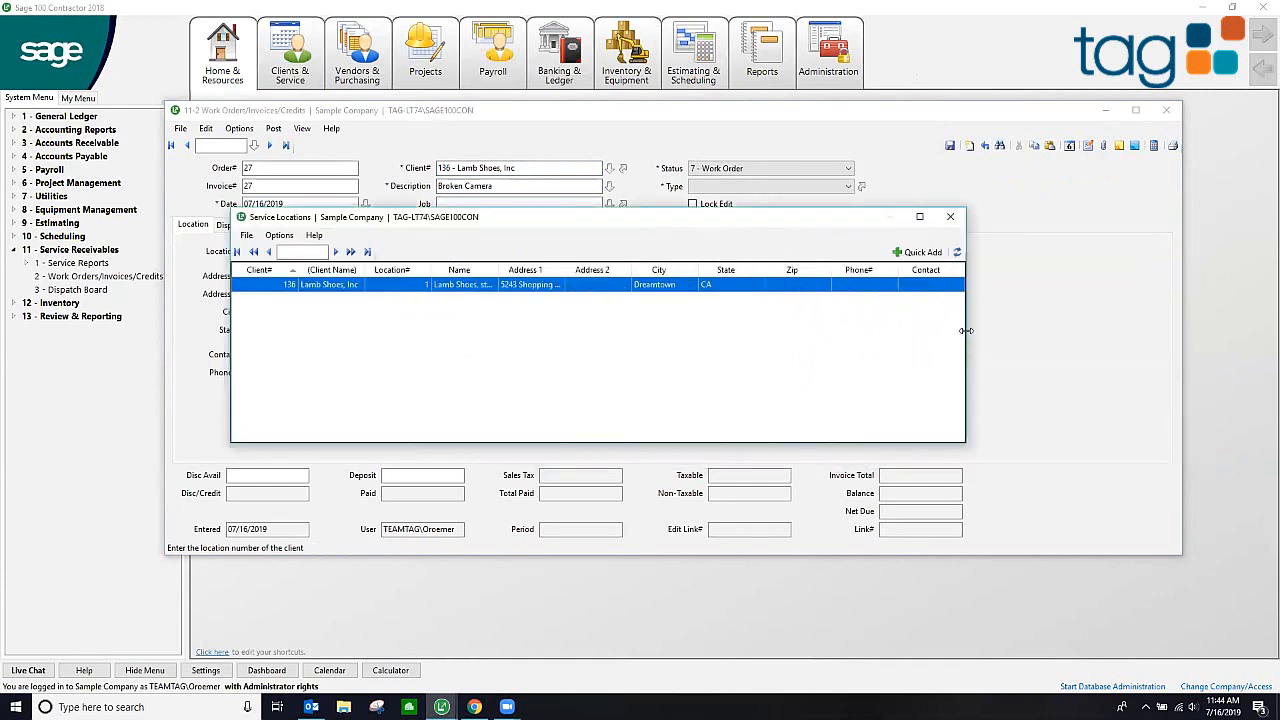
pyautogui.moveTo(966, 330); pyautogui.dragTo(1173, 330)
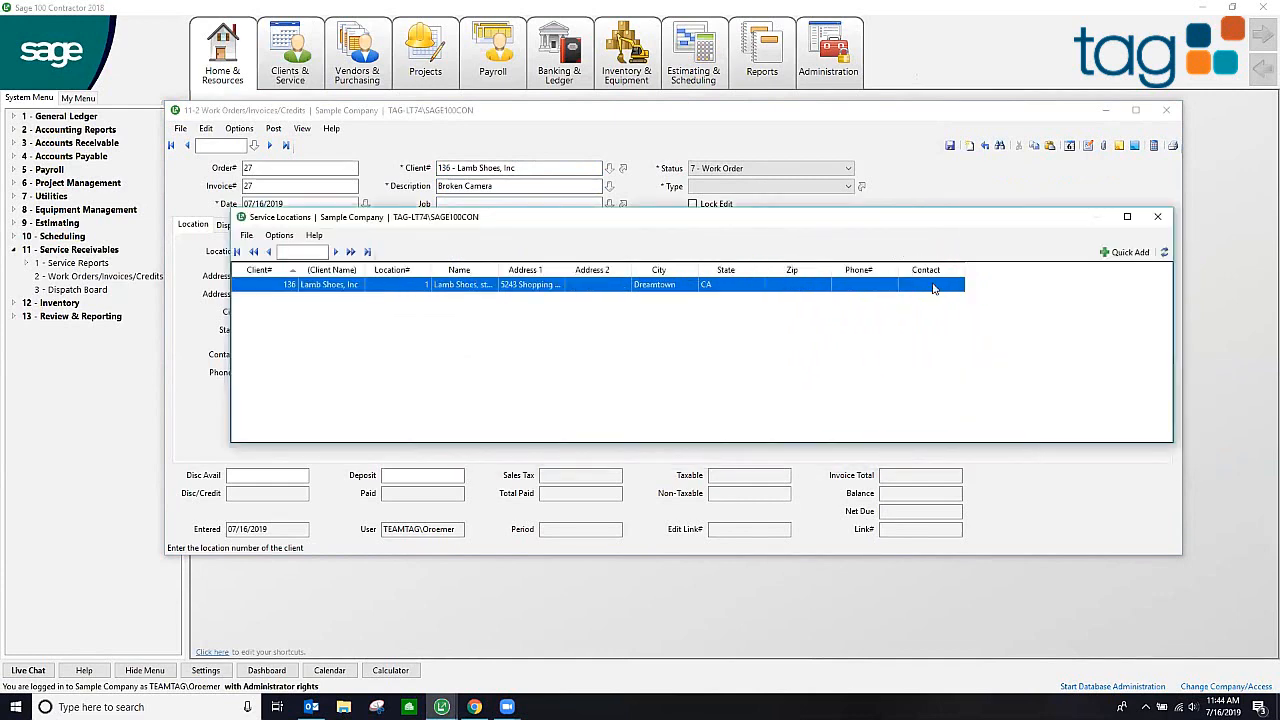
pyautogui.doubleClick(585, 291)
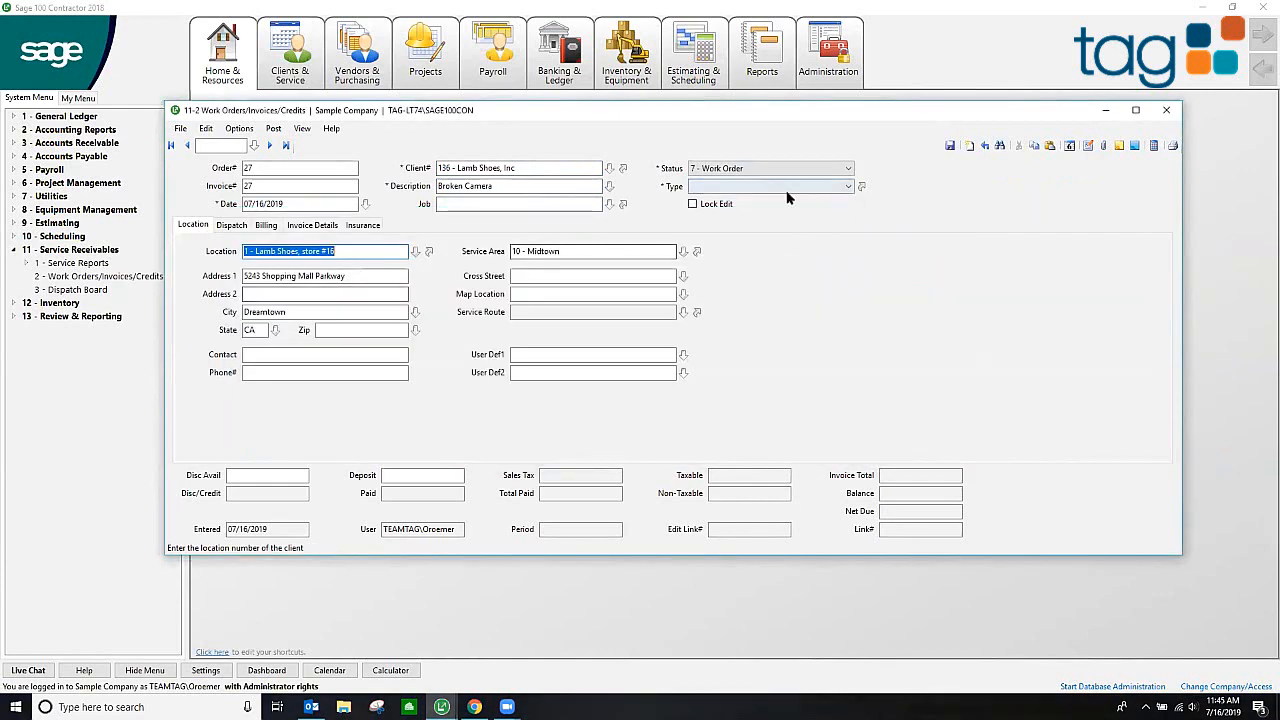
# Set the status to 7 - Work Order and the type to 14 - Electrical, reviewing the service invoice types list.
pyautogui.click(838, 170)
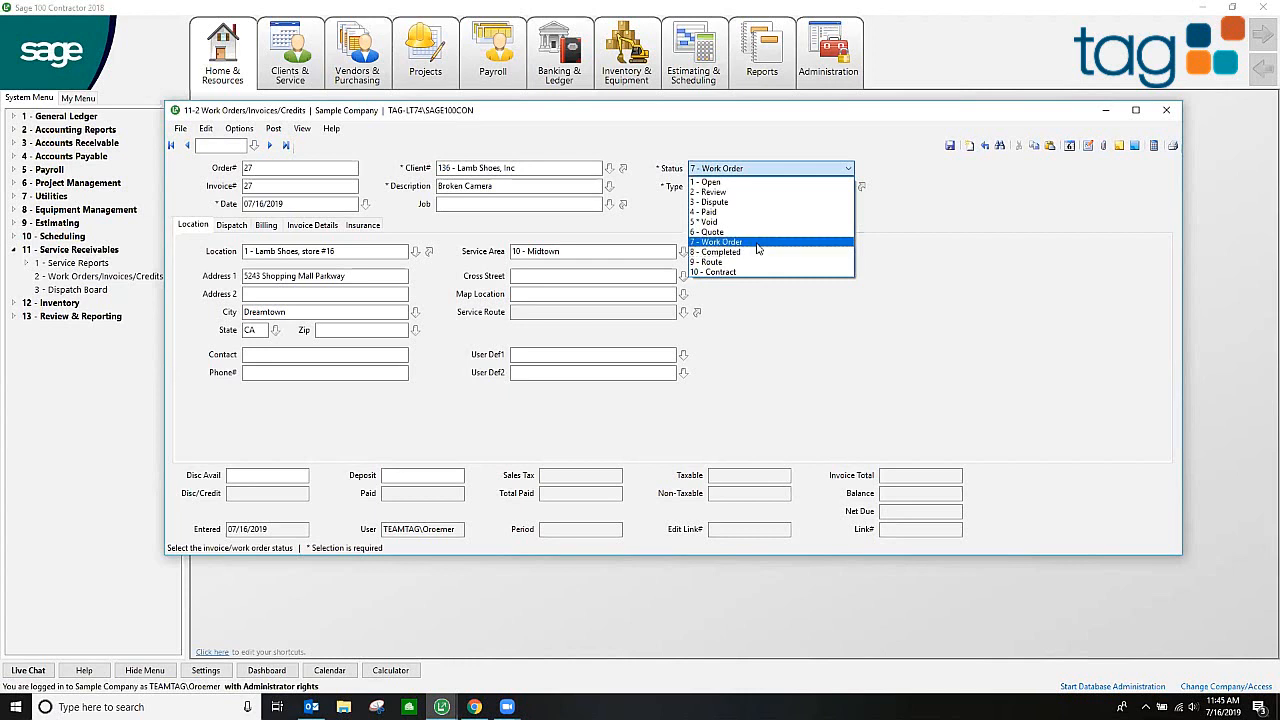
pyautogui.click(757, 243)
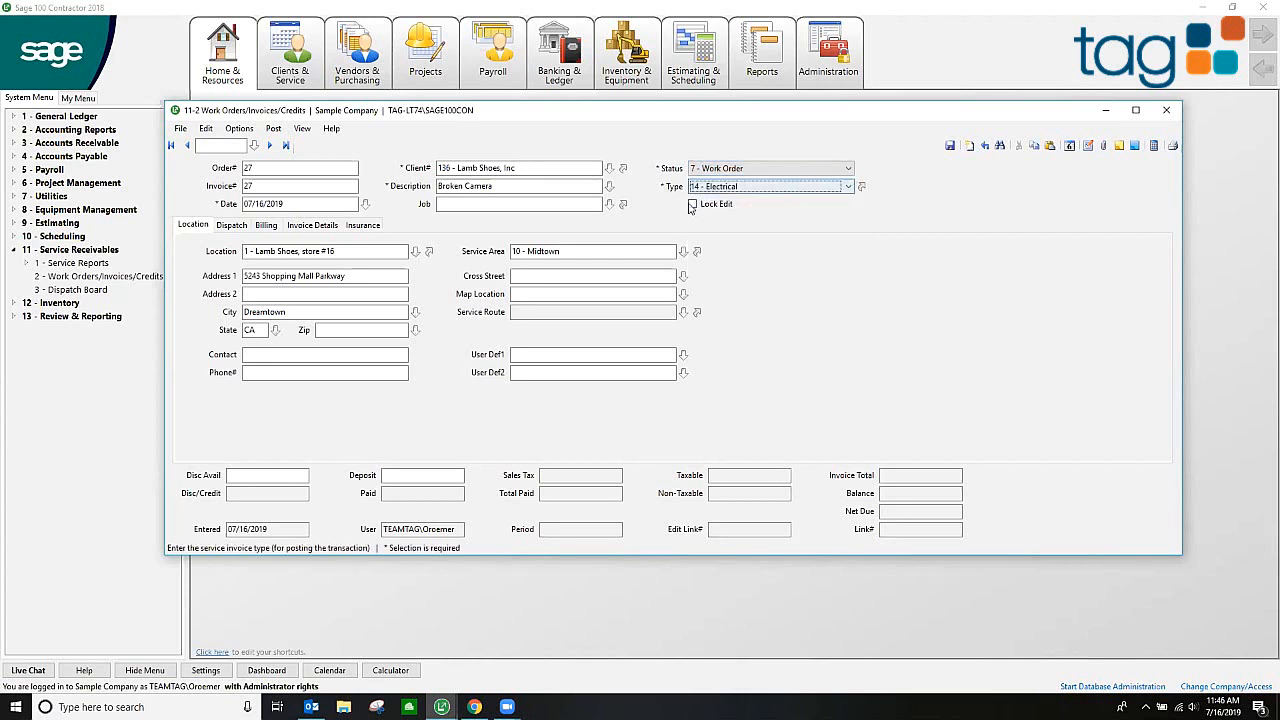
pyautogui.click(861, 188)
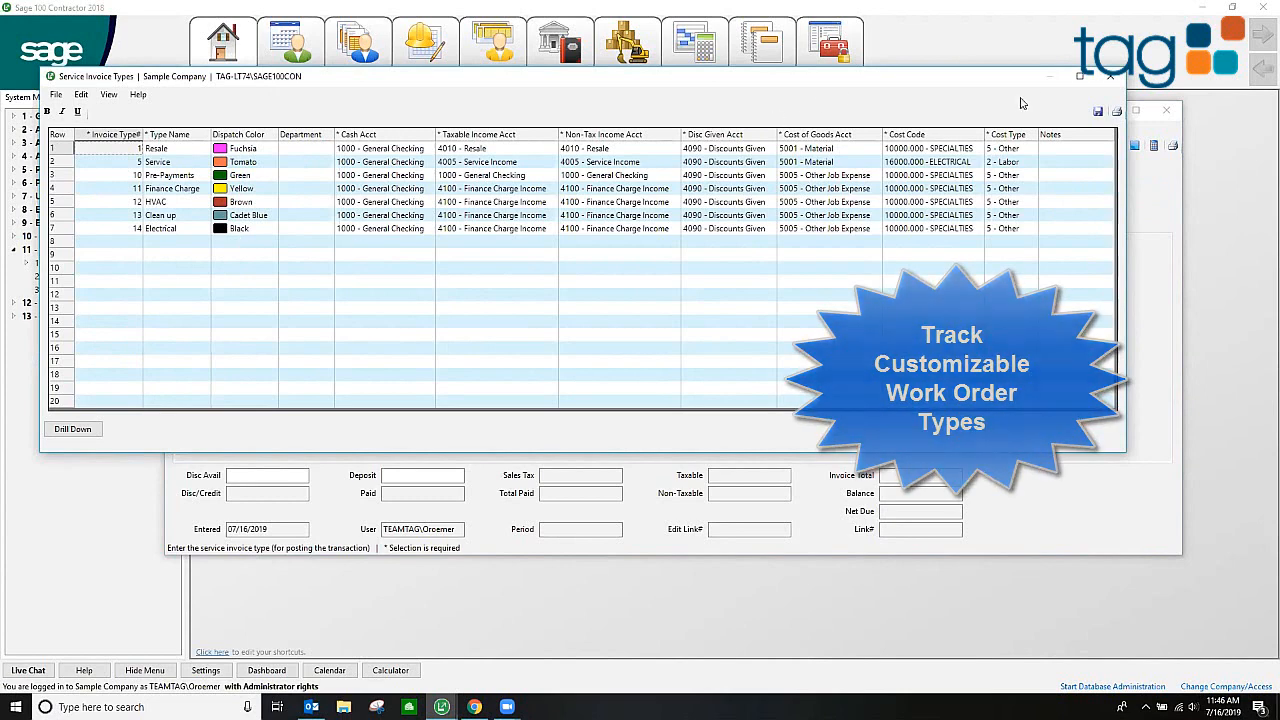
pyautogui.click(1110, 76)
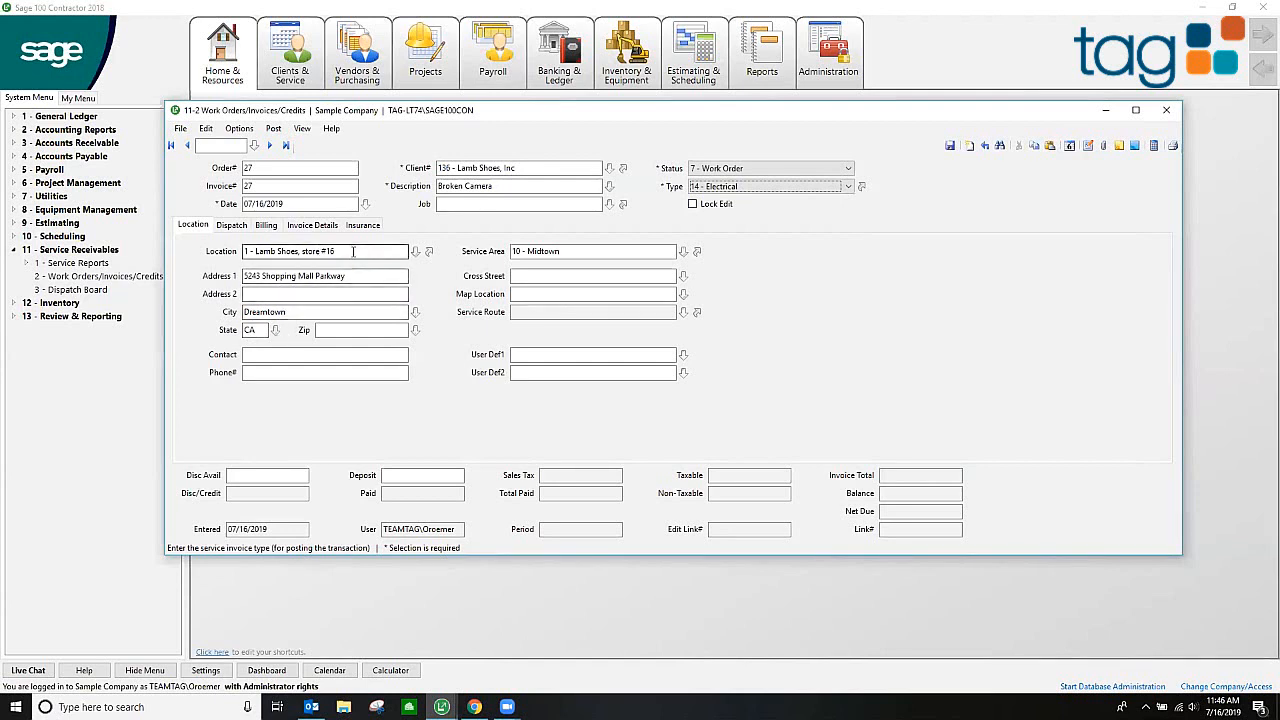
# Enter the contact person's name and phone number for the service location.
pyautogui.click(244, 354)
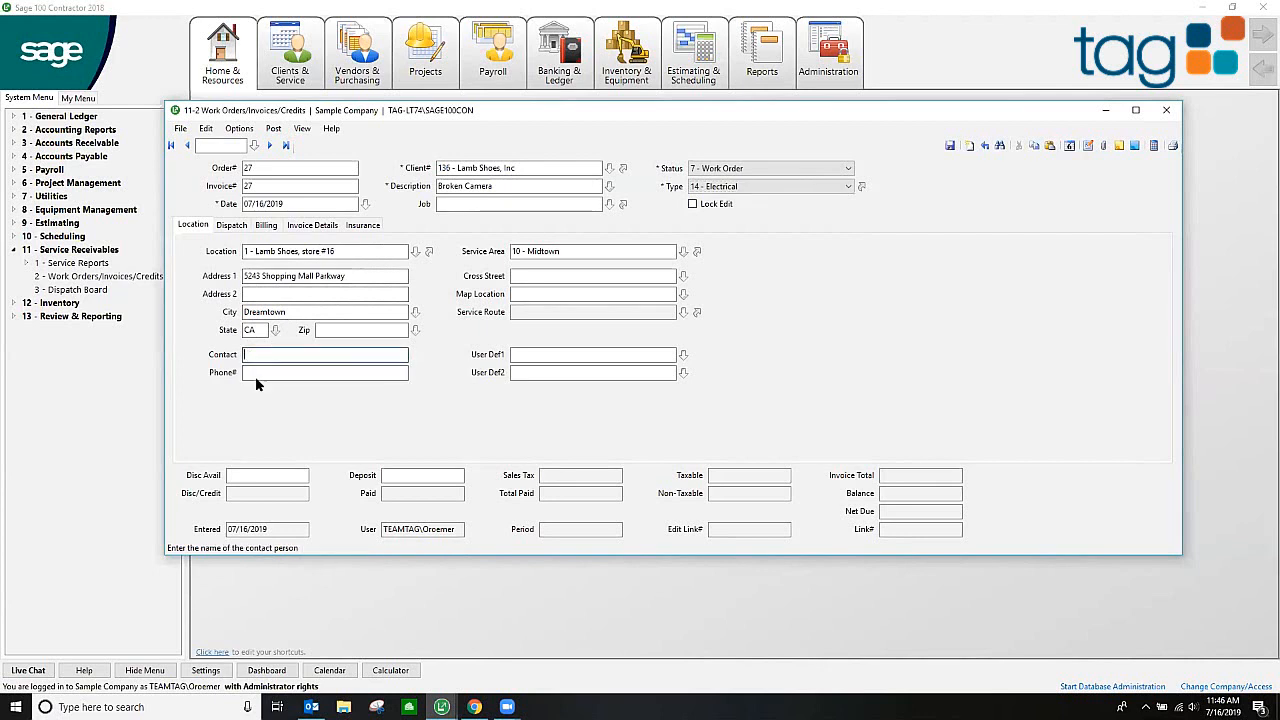
pyautogui.click(258, 376)
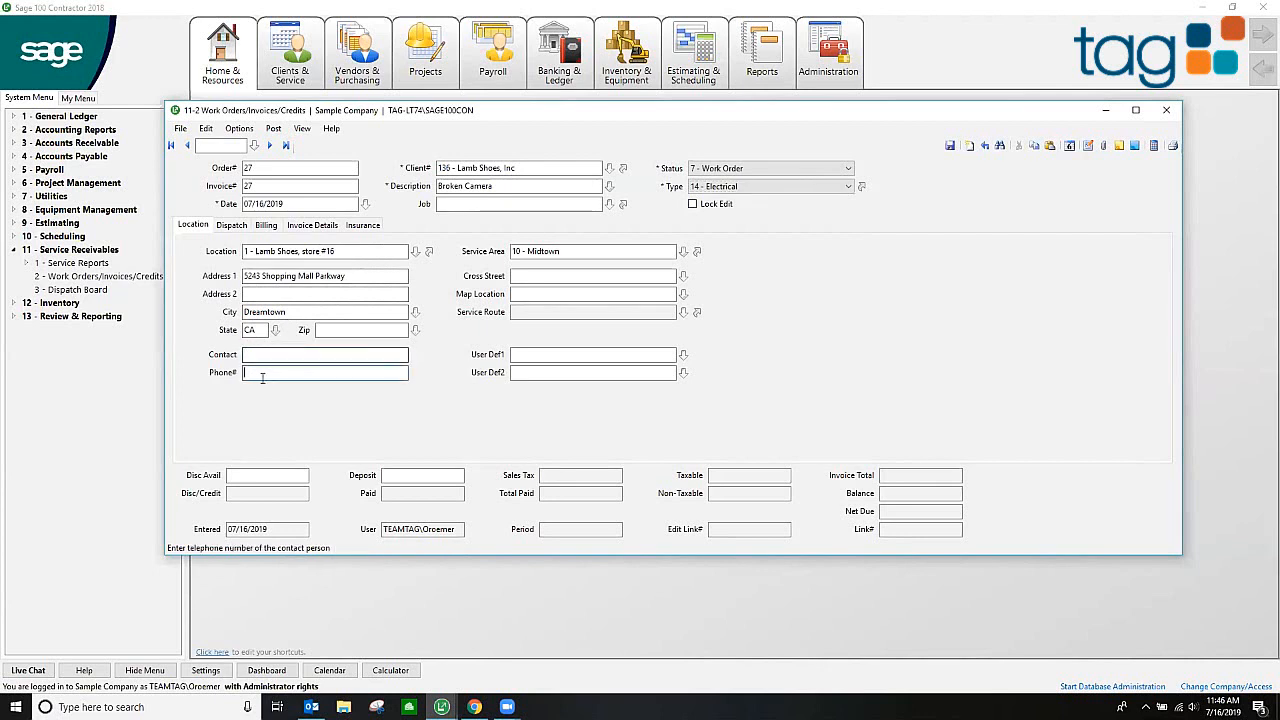
pyautogui.click(268, 356)
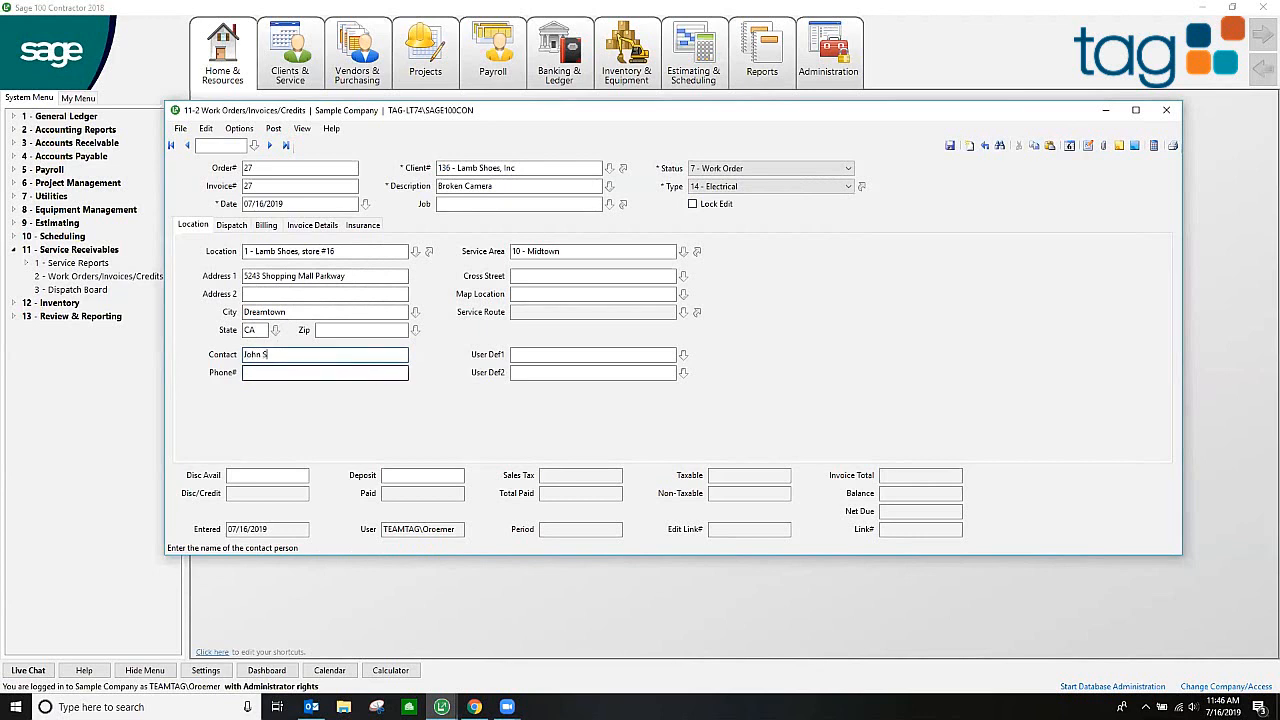
pyautogui.write('John Smith')
pyautogui.press('Tab')
pyautogui.write('5')
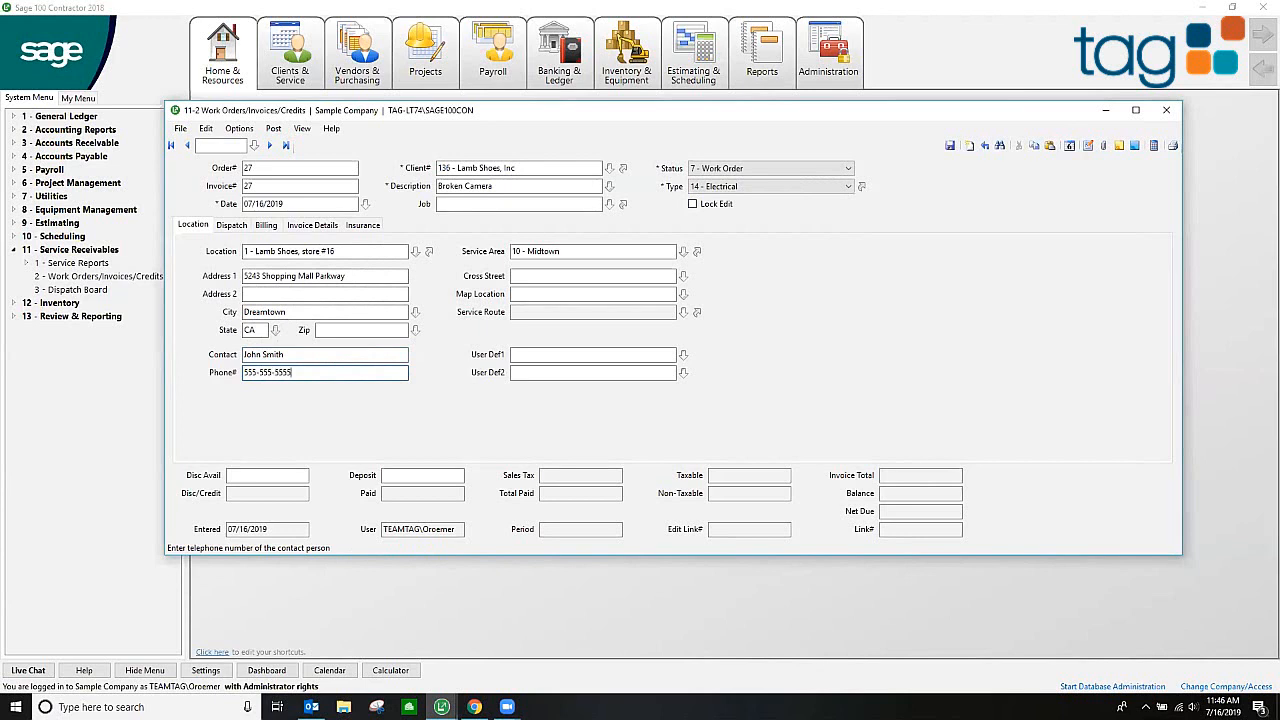
# Review the list of available service areas, keeping 10 - Midtown for the work order.
pyautogui.press('Tab')
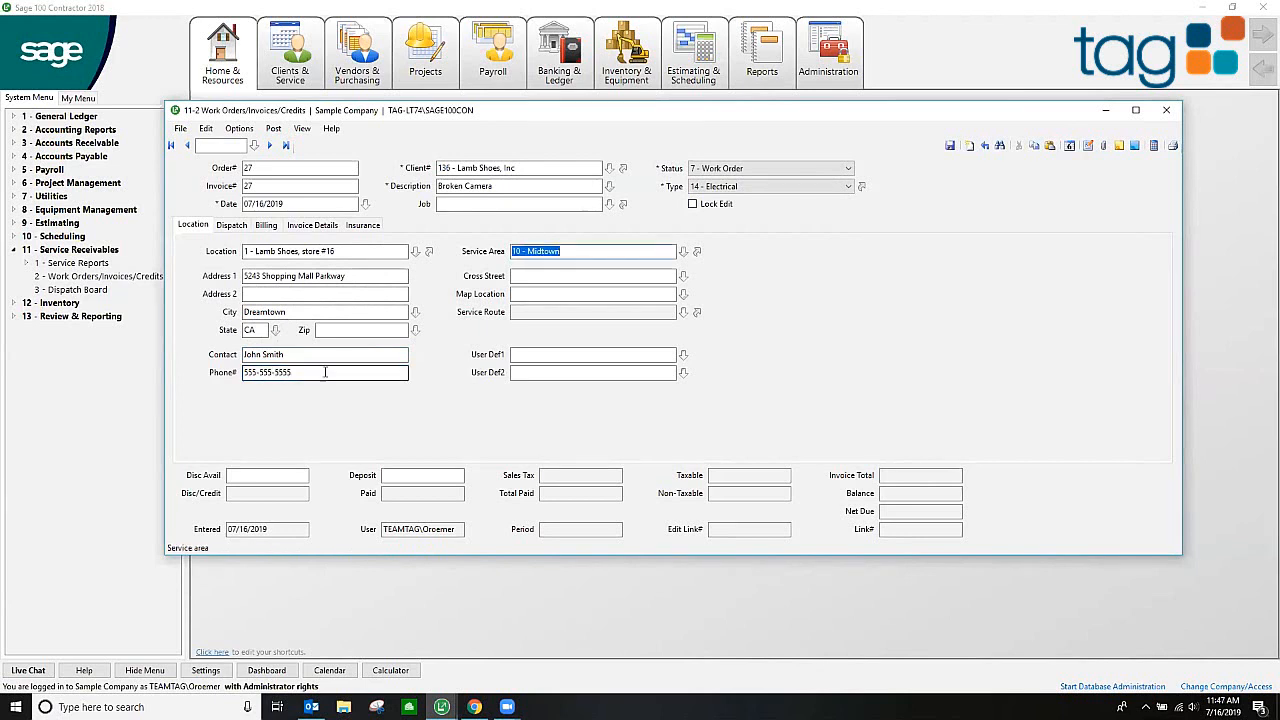
pyautogui.click(683, 251)
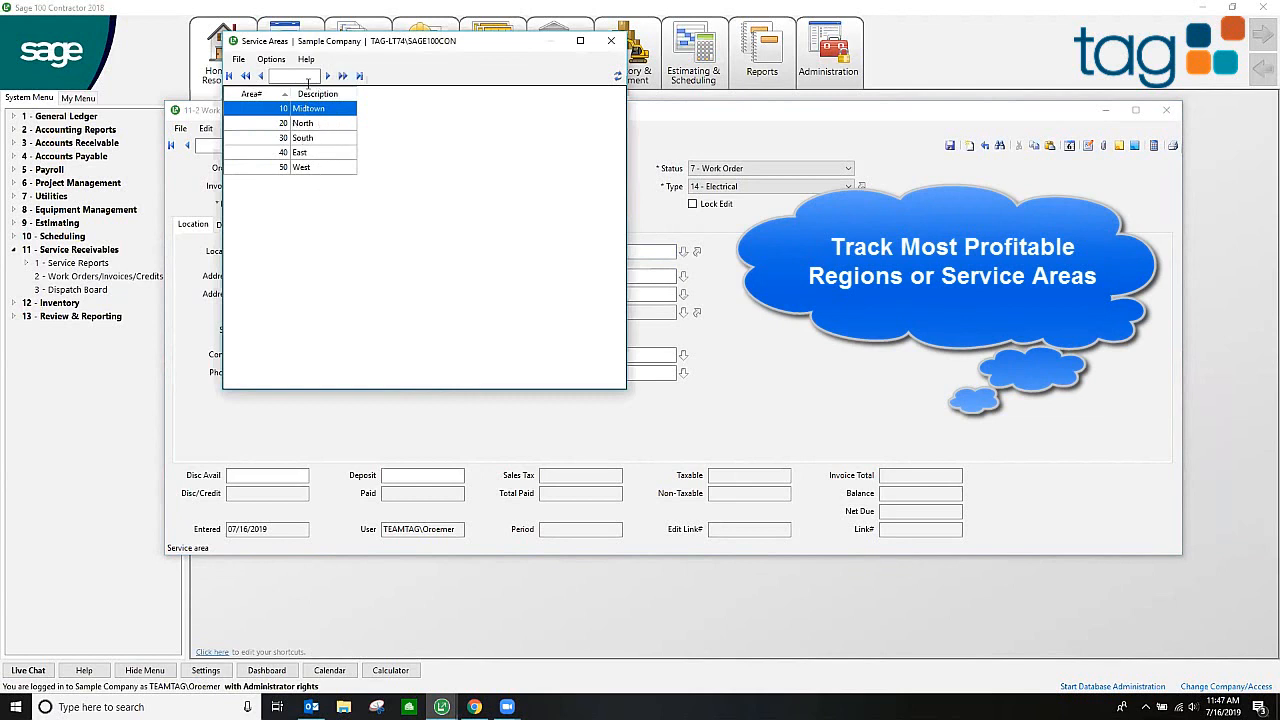
pyautogui.click(611, 40)
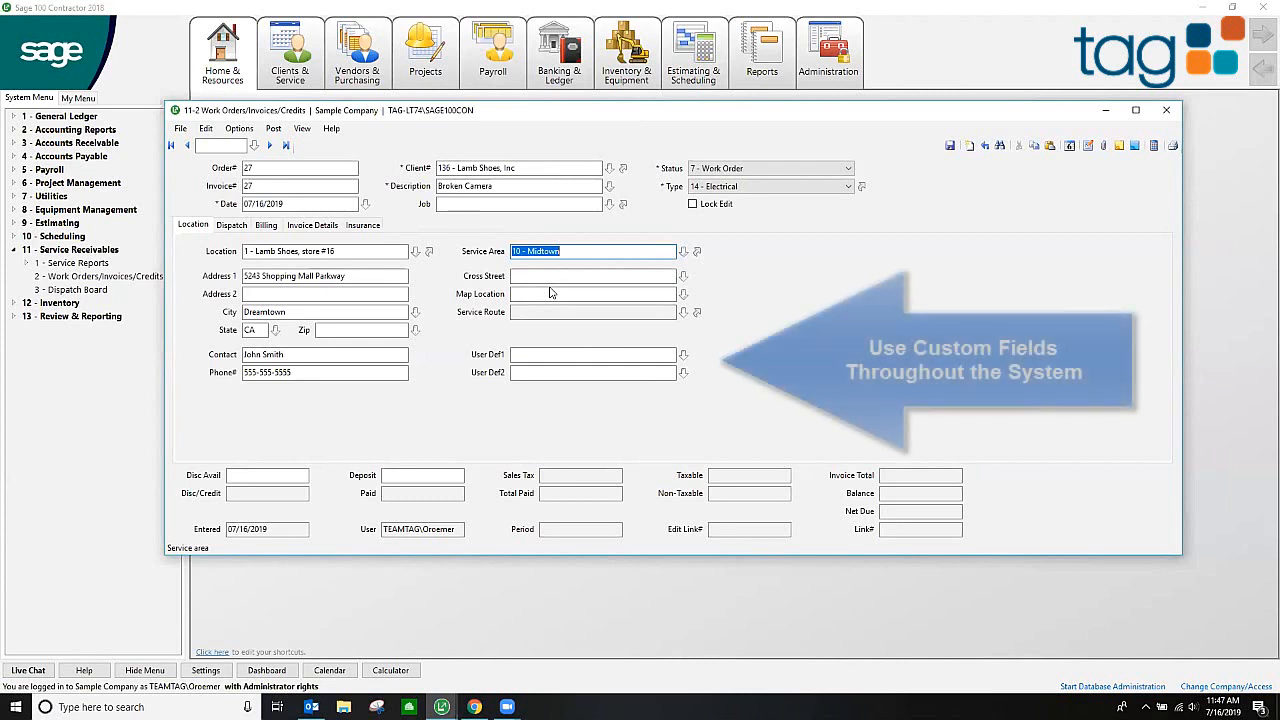
# Check the two user-defined fields, leave them blank, and save the work order.
pyautogui.click(565, 371)
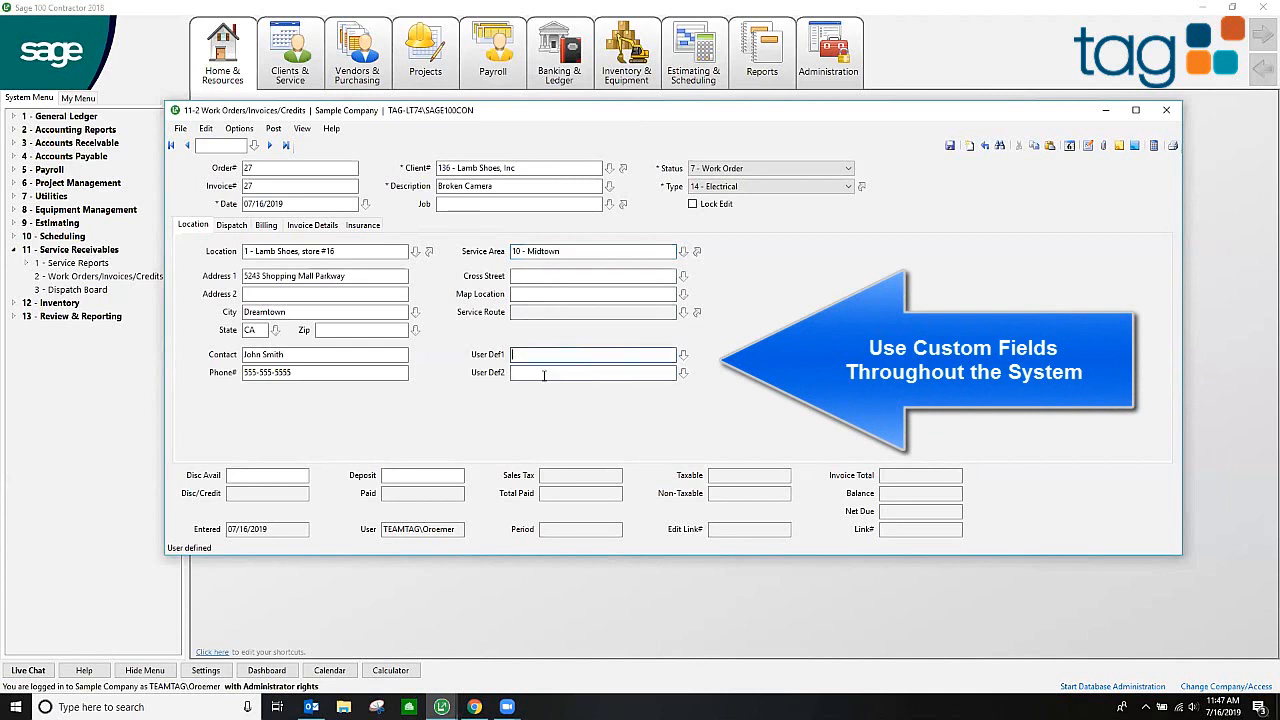
pyautogui.click(544, 352)
pyautogui.click(535, 375)
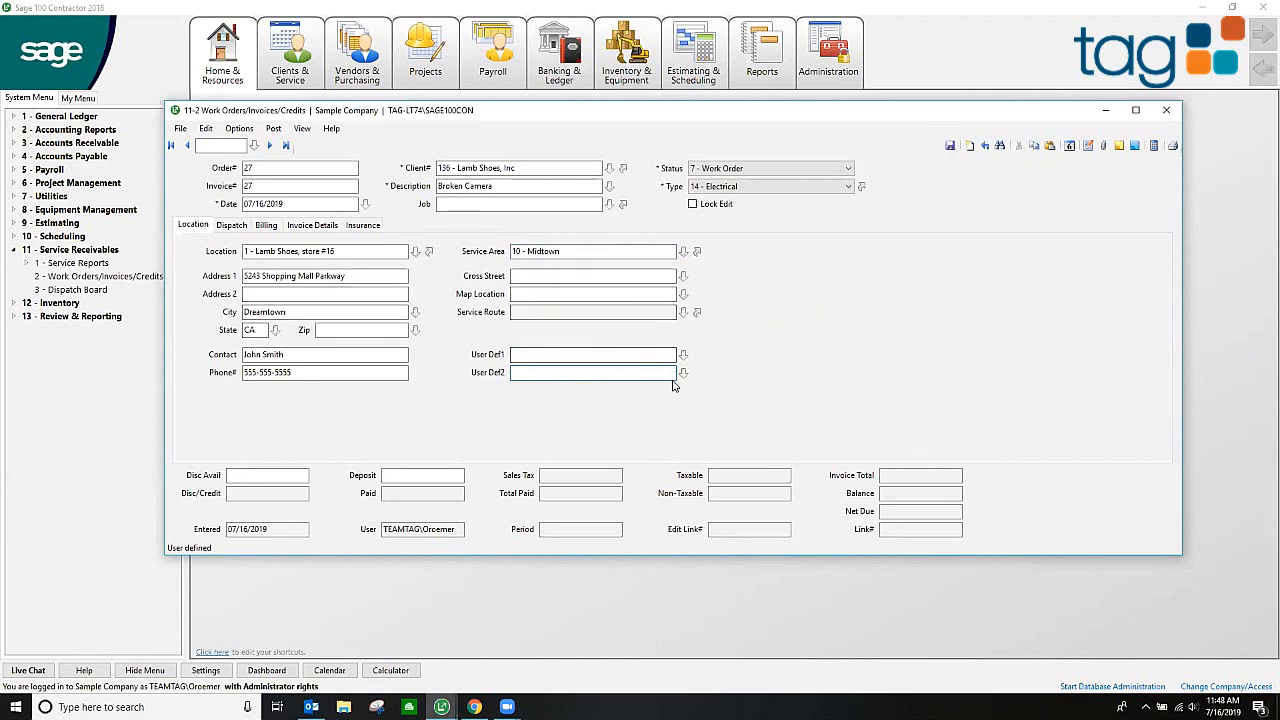
pyautogui.click(950, 147)
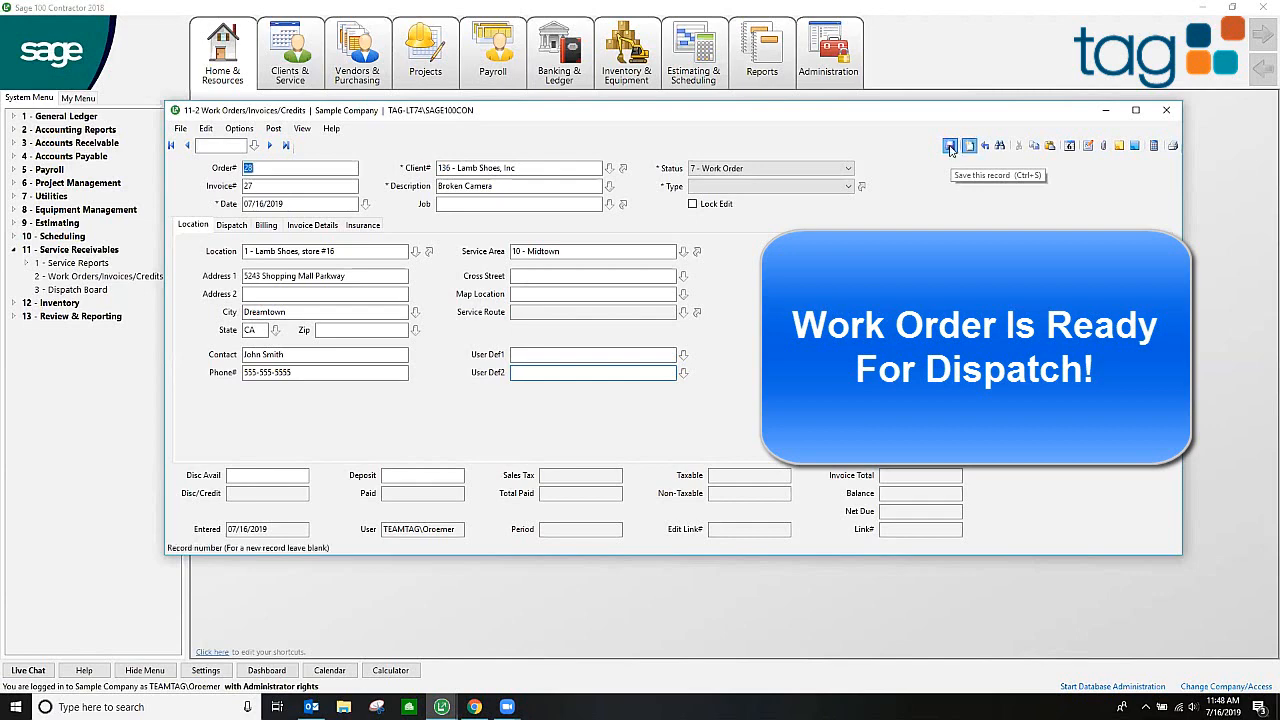
# Close the work order window and open the Dispatch Board under Service Receivables.
pyautogui.click(1166, 110)
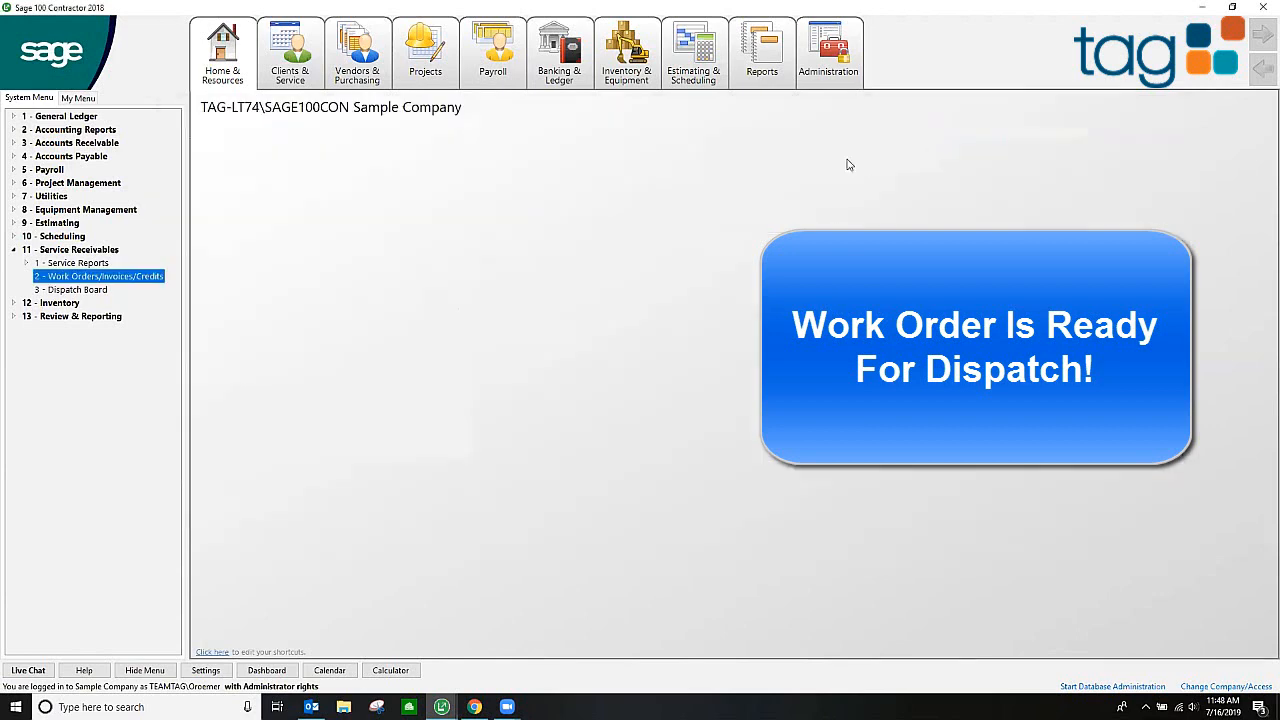
pyautogui.doubleClick(88, 291)
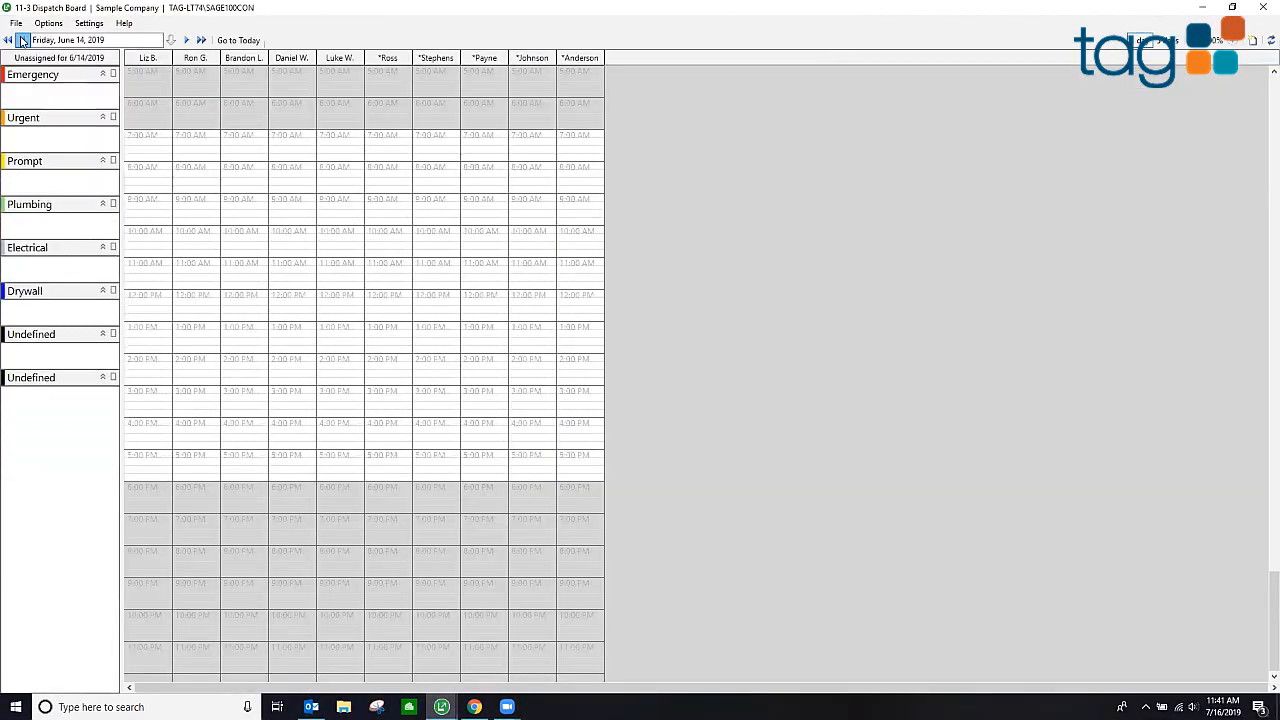
# Page back day by day on the Dispatch Board to examine the technicians' schedules for earlier dates.
pyautogui.click(22, 40)
pyautogui.click(22, 40)
pyautogui.click(22, 40)
pyautogui.click(22, 40)
pyautogui.click(22, 40)
pyautogui.click(22, 40)
pyautogui.click(22, 40)
pyautogui.click(22, 40)
pyautogui.click(22, 40)
pyautogui.click(22, 40)
pyautogui.click(22, 40)
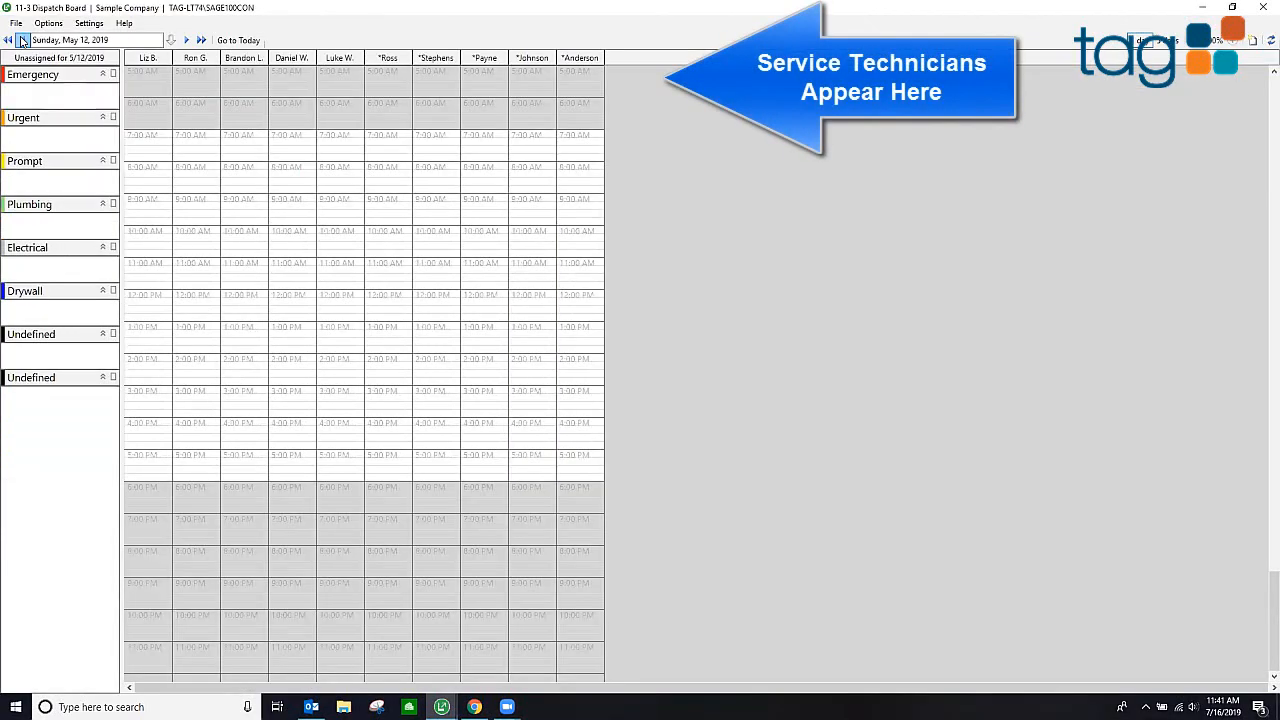
pyautogui.click(22, 40)
pyautogui.click(22, 40)
pyautogui.click(22, 40)
pyautogui.click(22, 40)
pyautogui.click(22, 40)
pyautogui.click(22, 40)
pyautogui.click(22, 40)
pyautogui.click(22, 40)
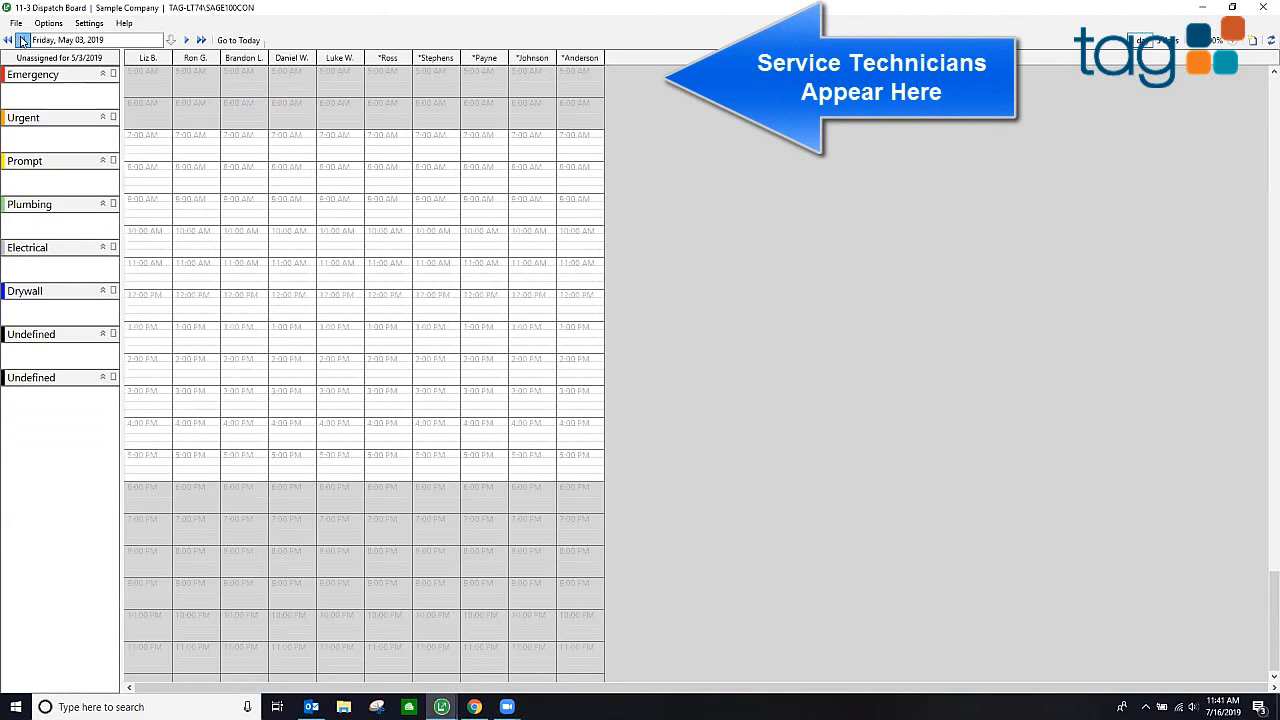
pyautogui.click(22, 40)
pyautogui.click(22, 40)
pyautogui.click(22, 40)
pyautogui.click(22, 40)
pyautogui.click(22, 40)
pyautogui.click(22, 40)
pyautogui.click(22, 40)
pyautogui.click(22, 40)
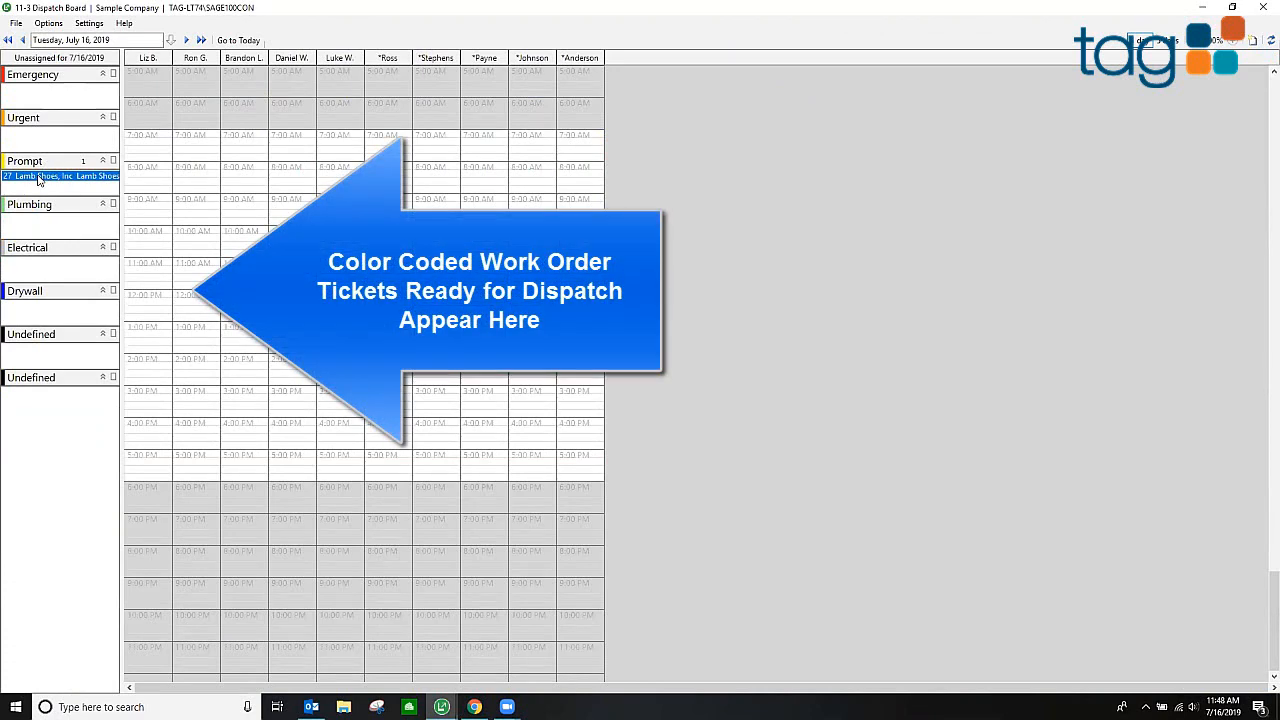
# Assign the Lamb Shoes ticket from Prompt to the third technician's morning on July 16, 2019, and adjust its time block into the afternoon.
pyautogui.moveTo(42, 185); pyautogui.dragTo(253, 190)
pyautogui.moveTo(259, 270); pyautogui.dragTo(243, 385)
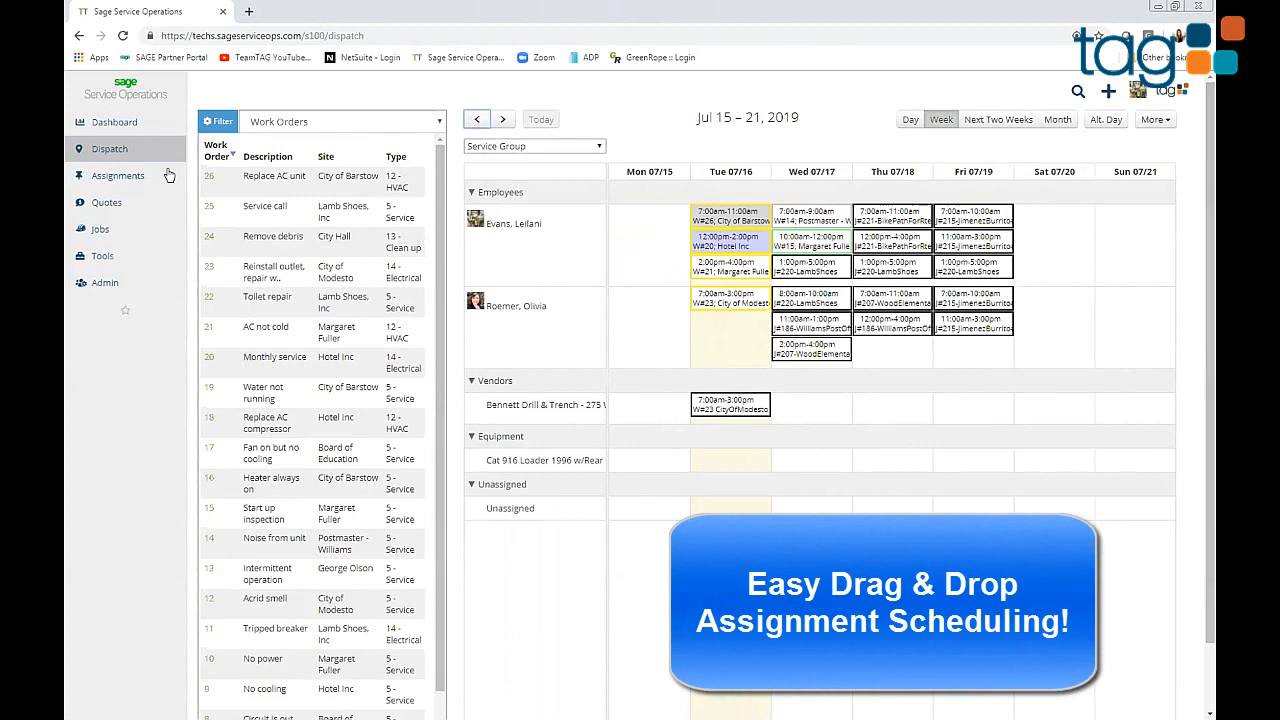
# In Sage Service Operations, review the week's assignments and the details of the City of Barstow AC replacement work order.
pyautogui.moveTo(120, 175)
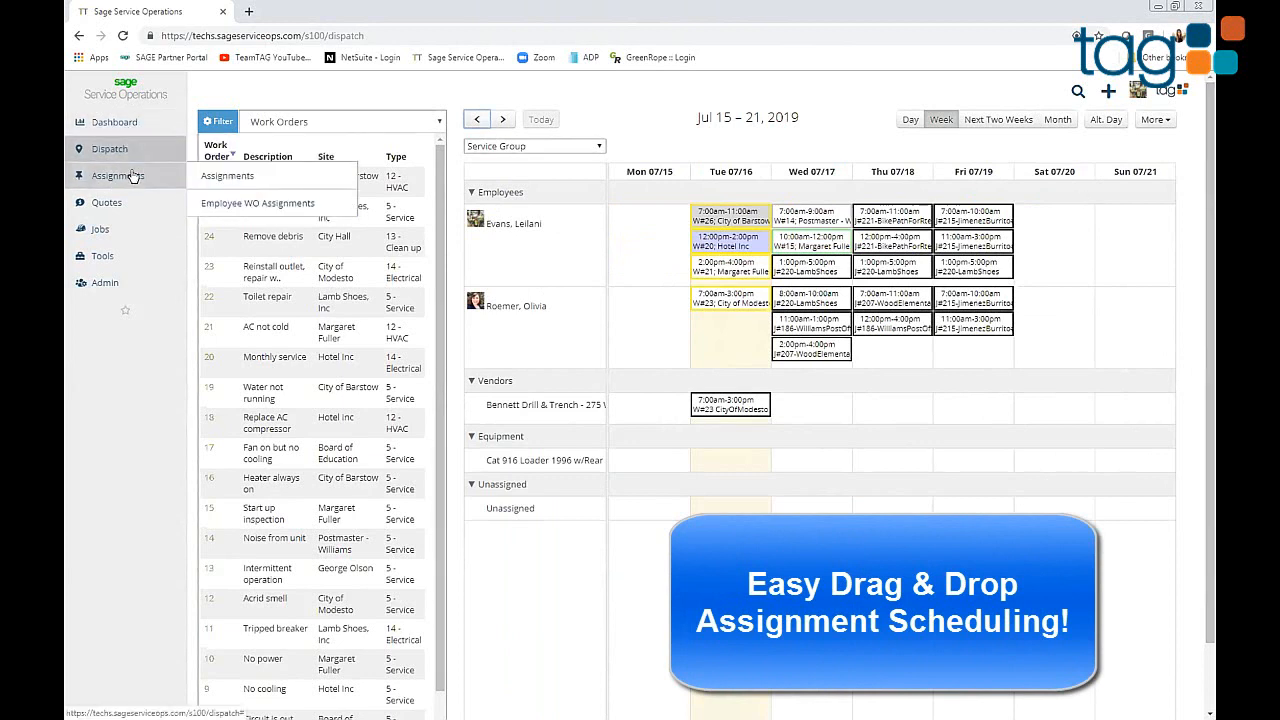
pyautogui.click(239, 182)
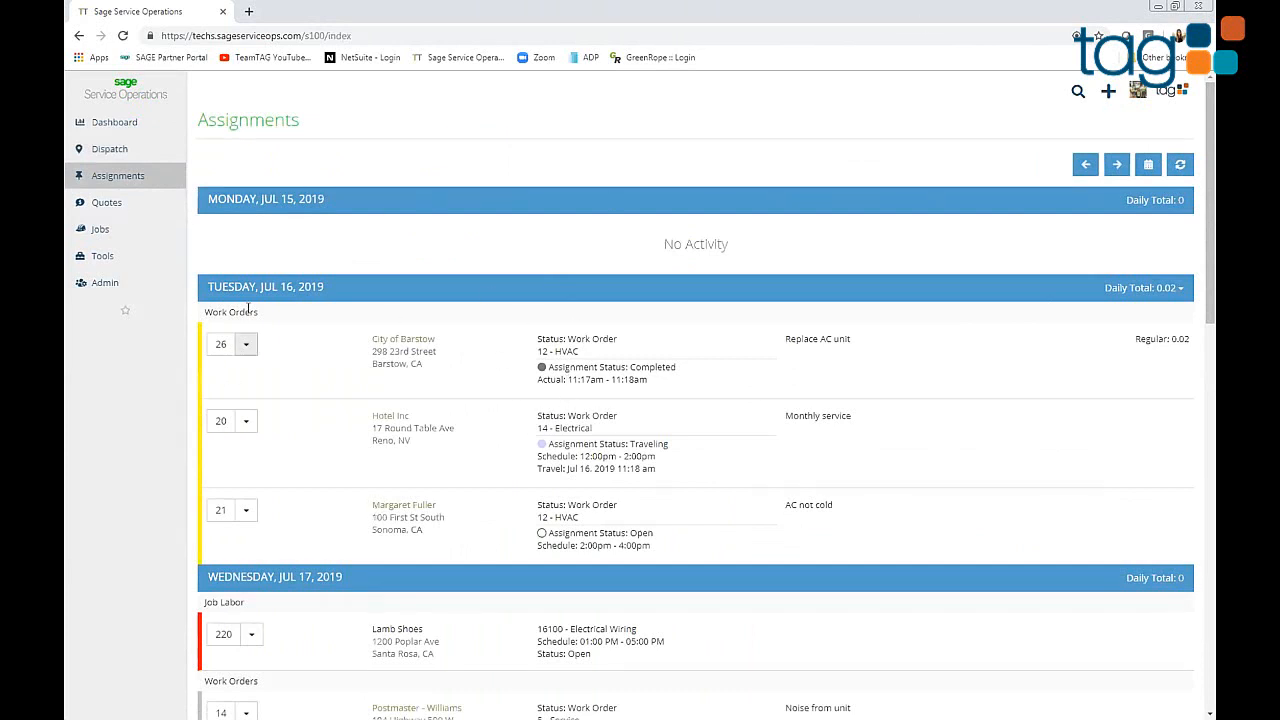
pyautogui.scroll(-3, 1200, 270)
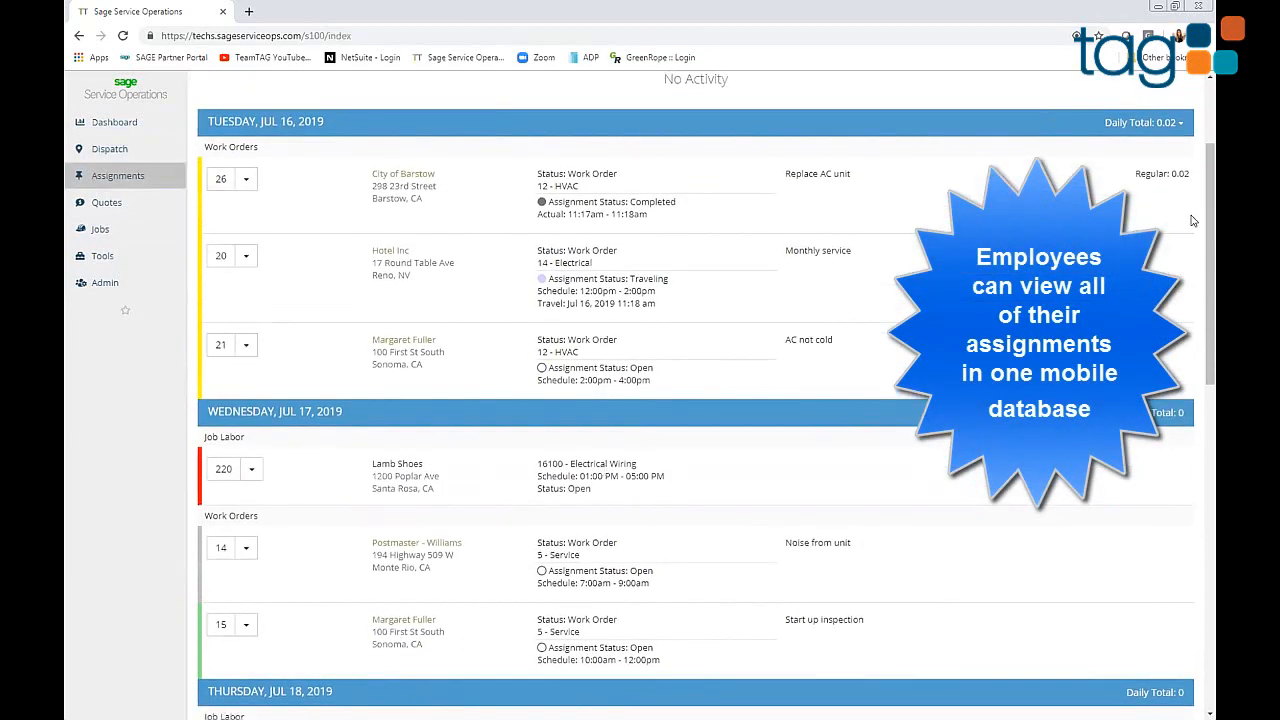
pyautogui.moveTo(1209, 207); pyautogui.dragTo(1209, 509)
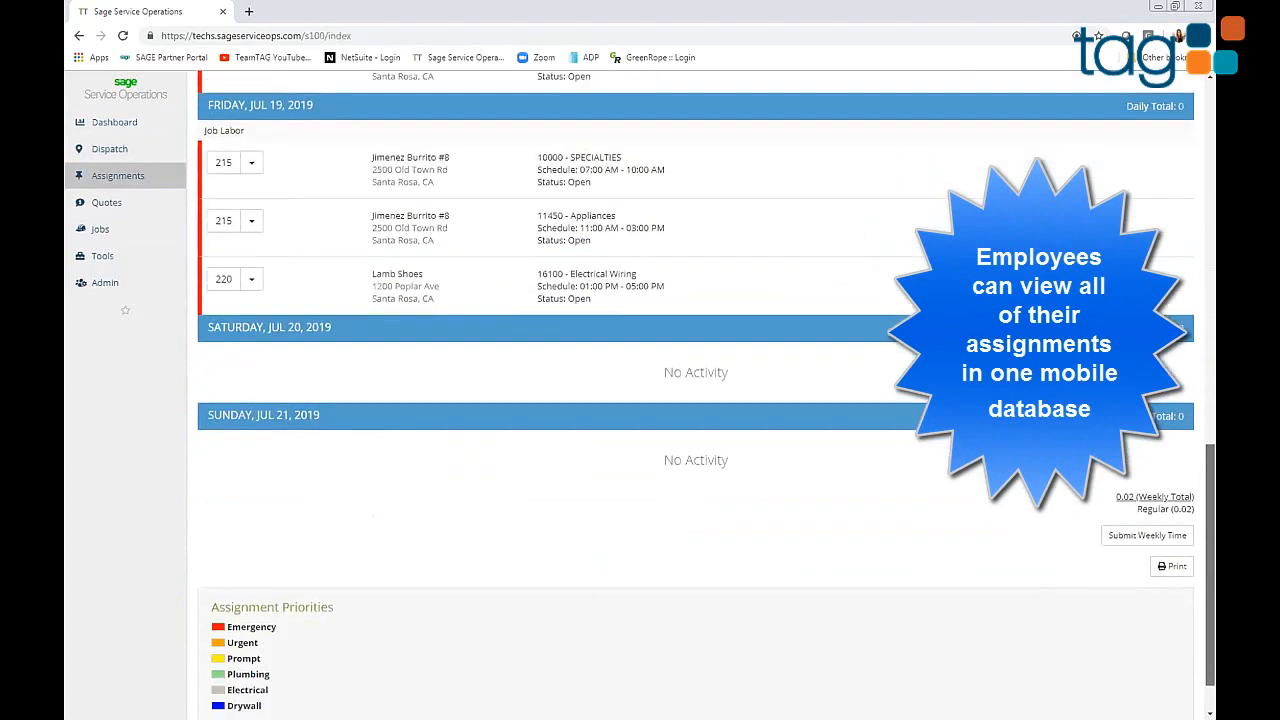
pyautogui.scroll(15, 661, 110)
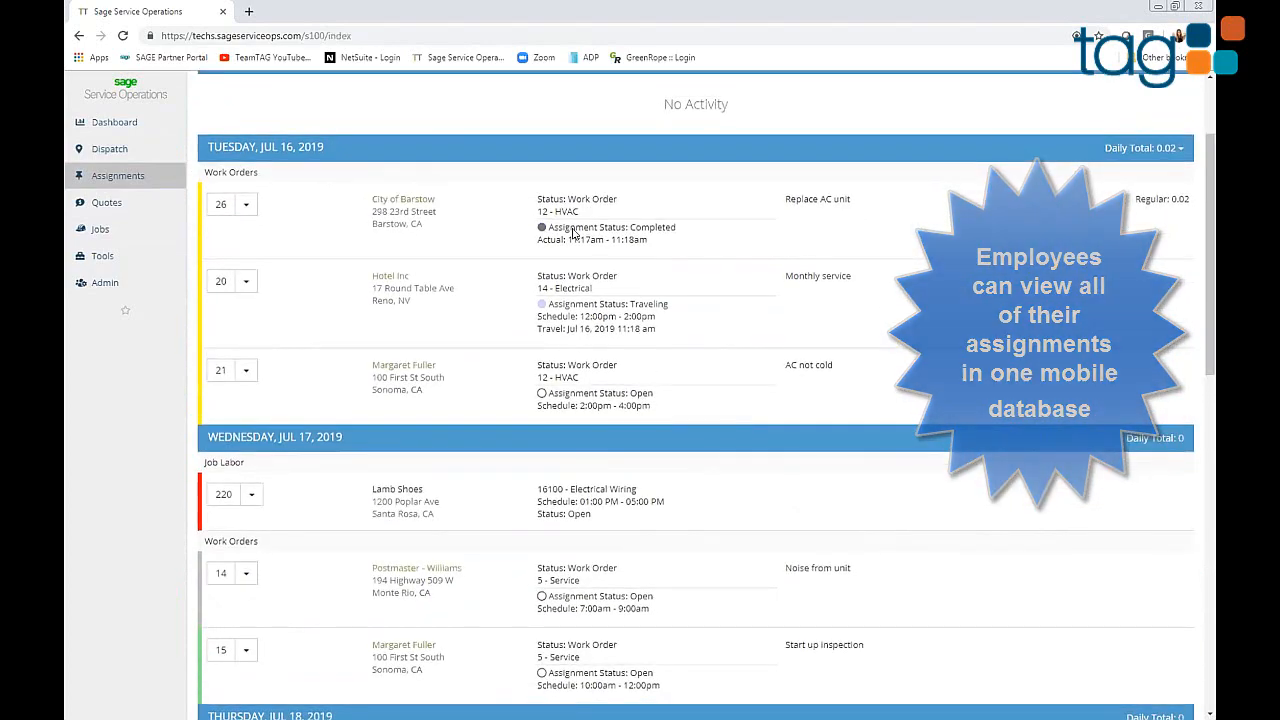
pyautogui.click(228, 206)
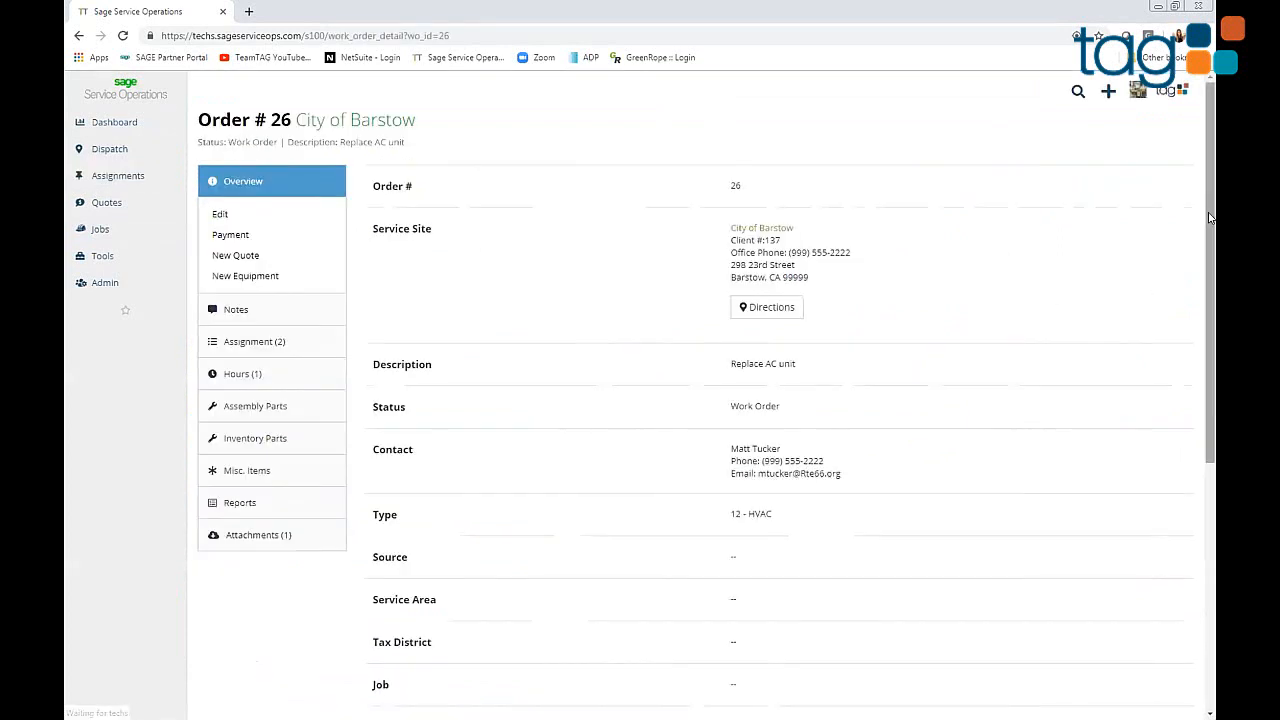
pyautogui.moveTo(1209, 219); pyautogui.dragTo(1209, 224)
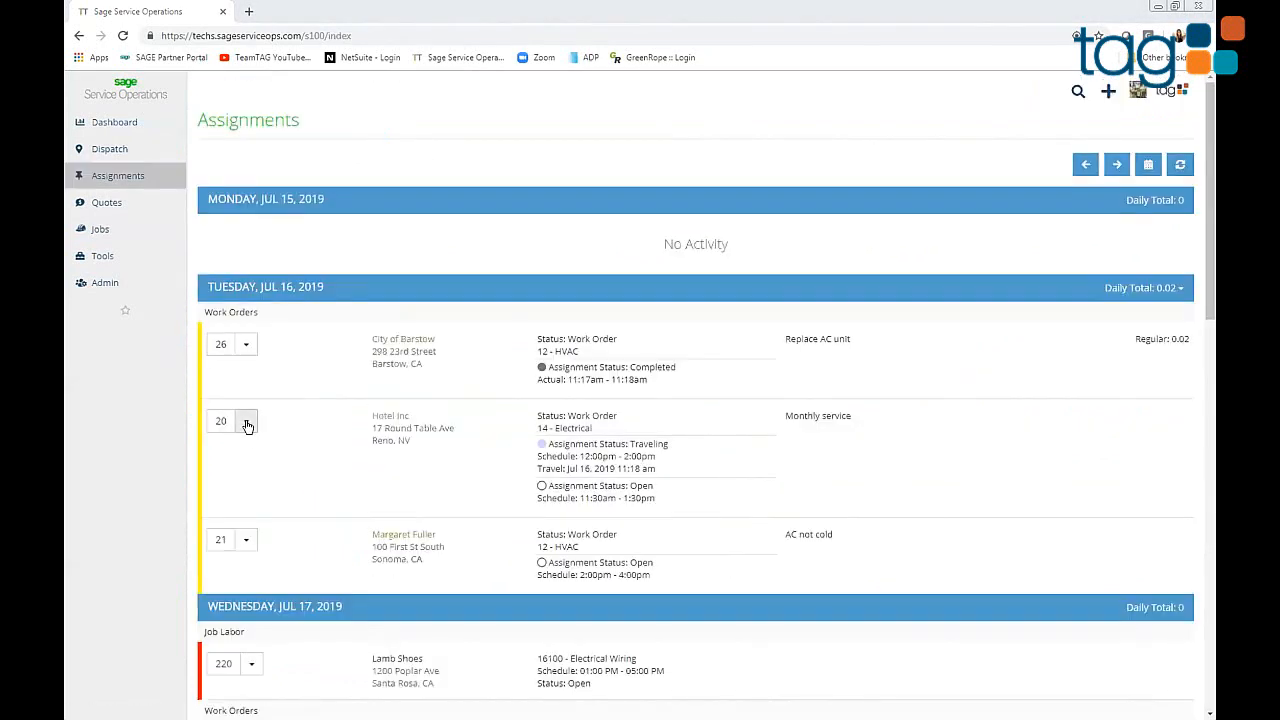
# Open the assignments of the Hotel Inc monthly service work order and start the assignment for all employees.
pyautogui.click(232, 422)
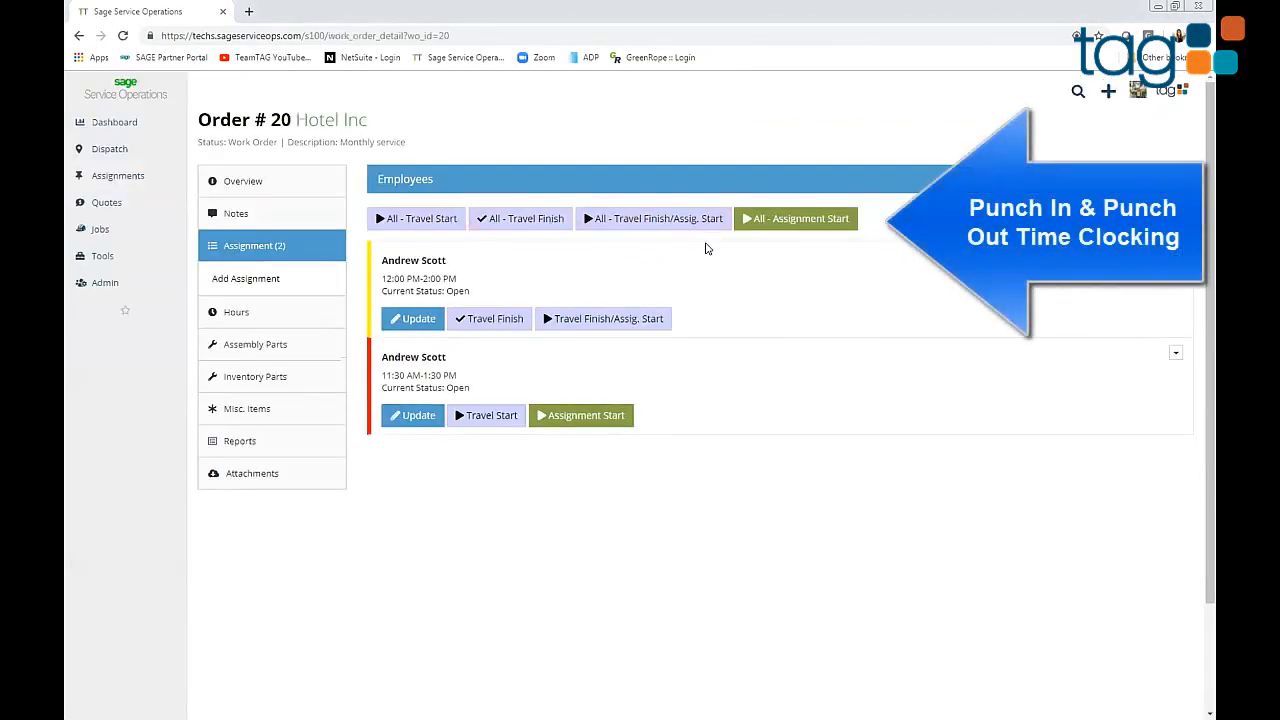
pyautogui.click(776, 218)
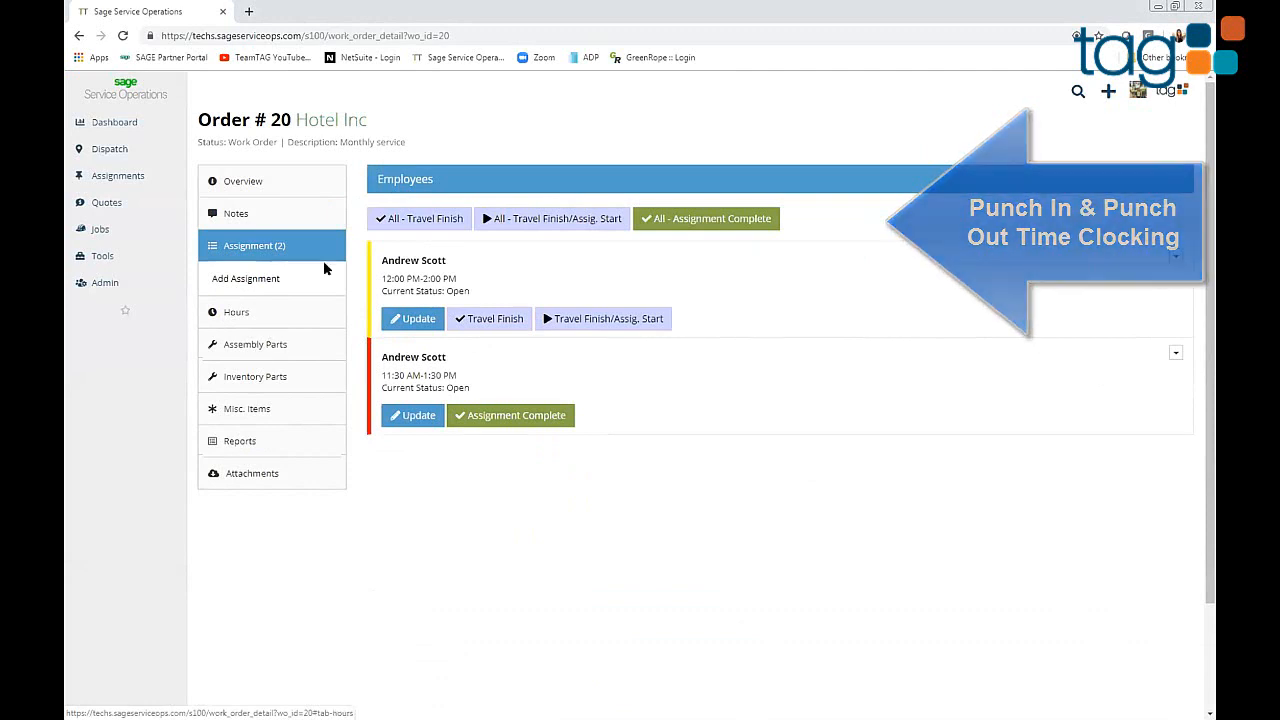
# Review the Hotel Inc work order's notes and the Add Assignment form, closing the form without saving.
pyautogui.click(251, 218)
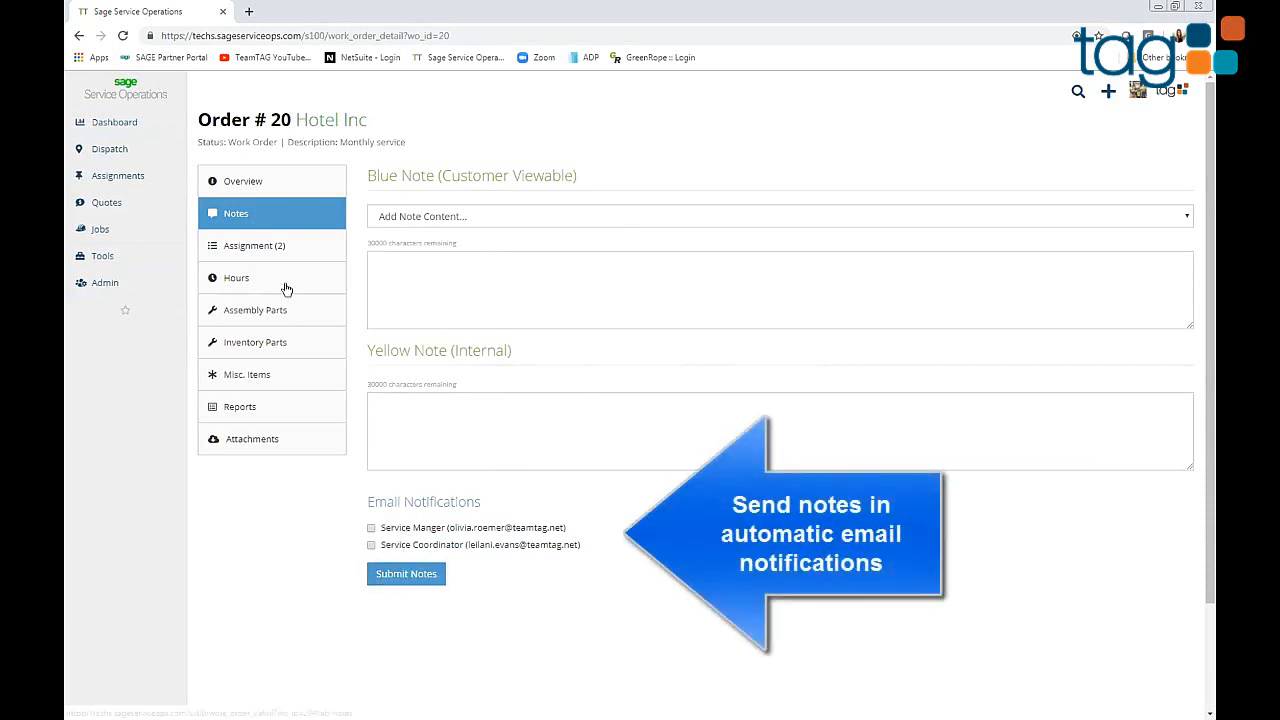
pyautogui.click(266, 246)
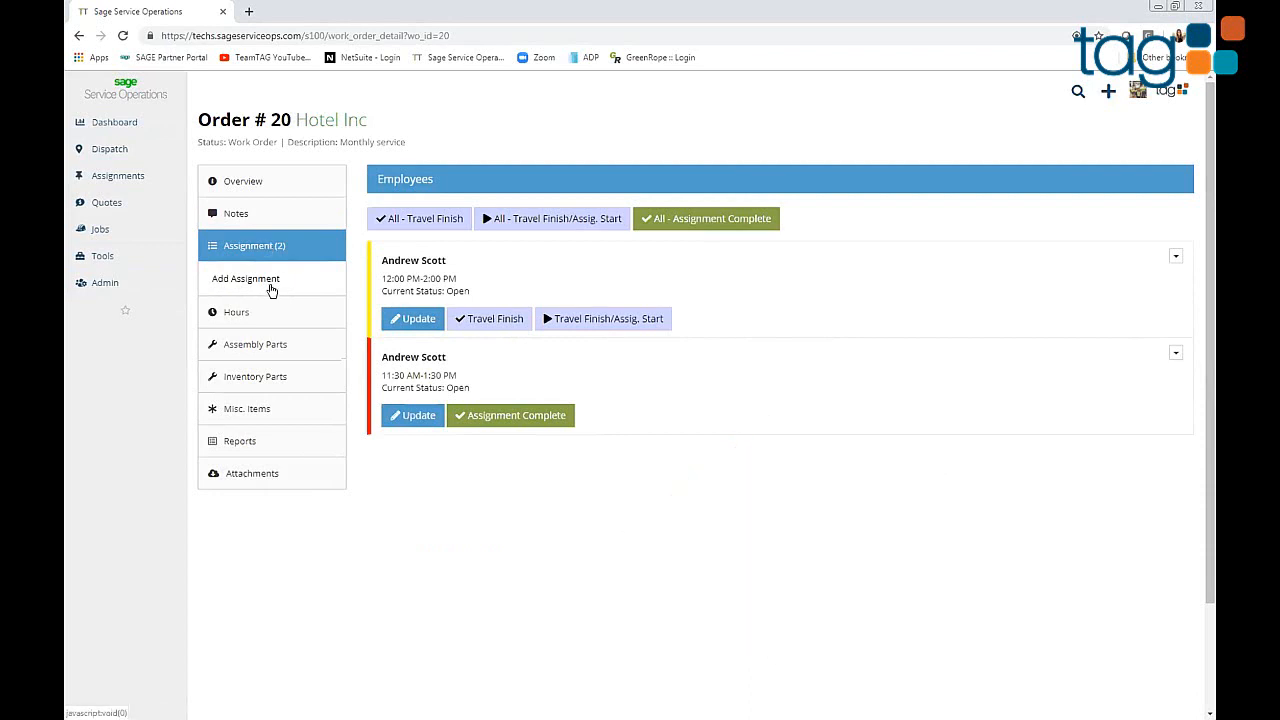
pyautogui.click(272, 284)
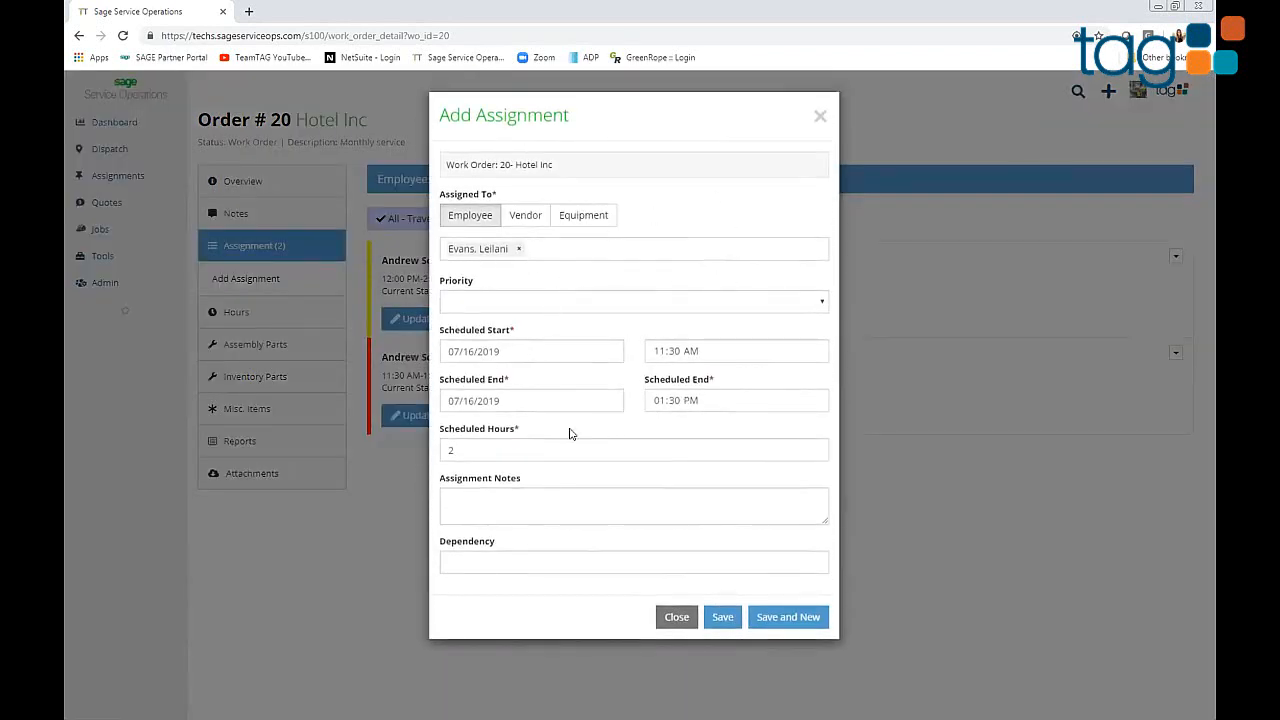
pyautogui.click(486, 507)
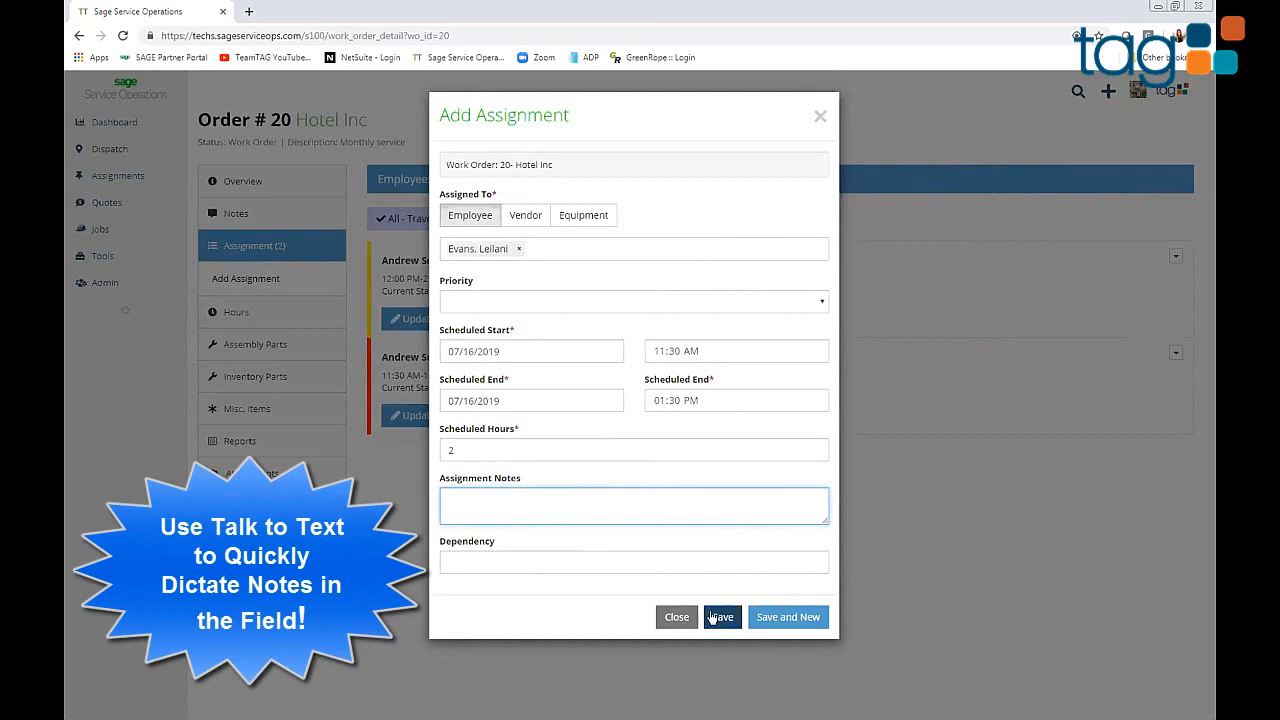
pyautogui.click(677, 617)
# Start a labor entry on the Hotel Inc work order for the first and third listed employees, with start time 12:00 and 4 payroll hours.
pyautogui.click(277, 315)
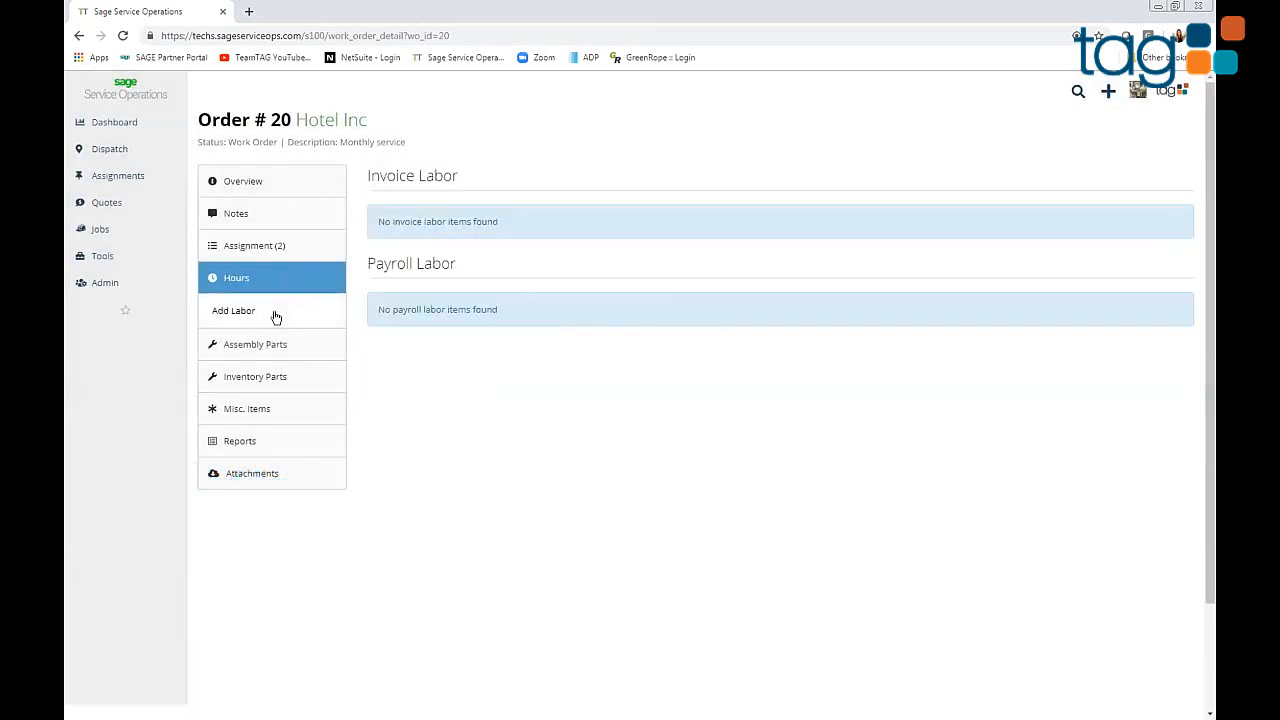
pyautogui.click(274, 317)
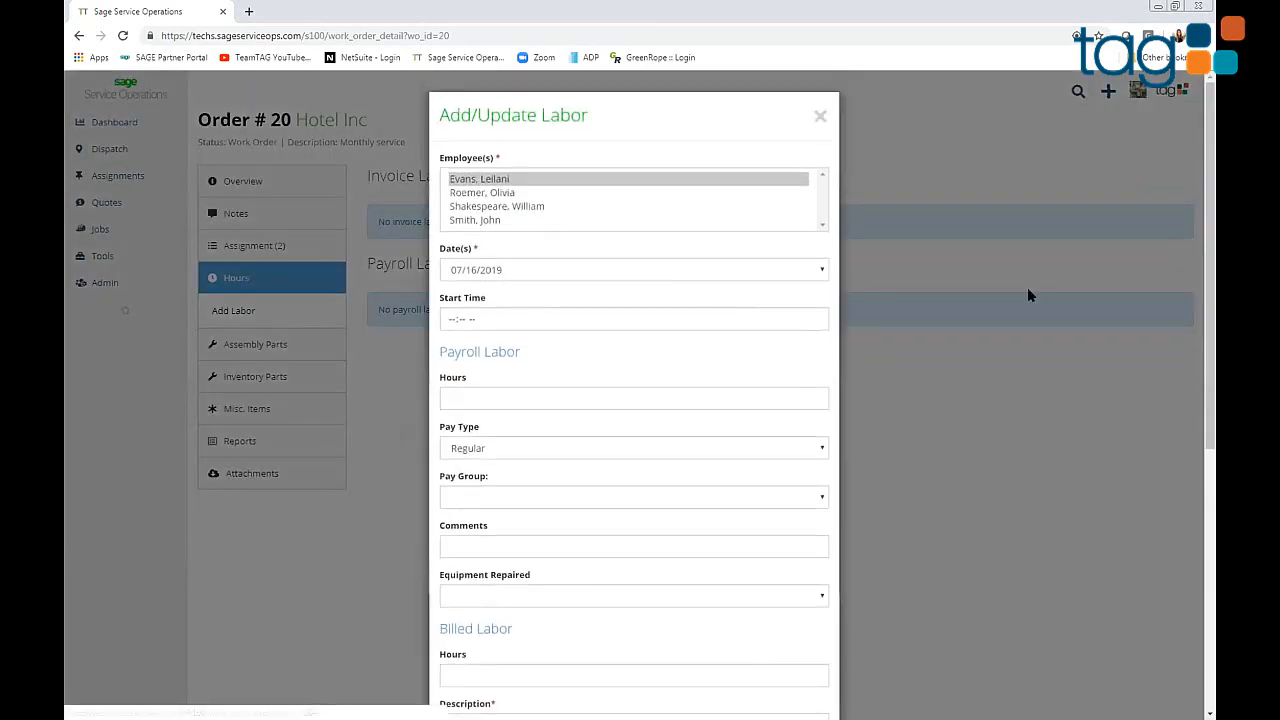
pyautogui.scroll(-1, 1189, 232)
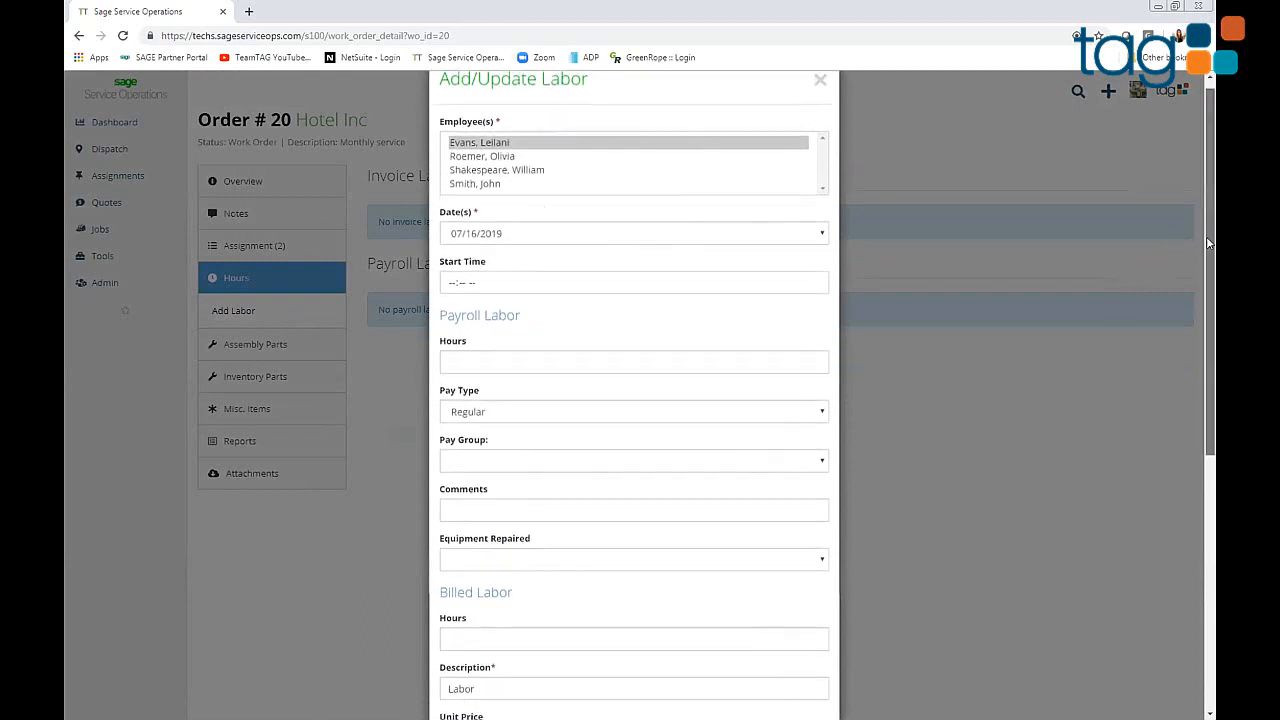
pyautogui.click(597, 112)
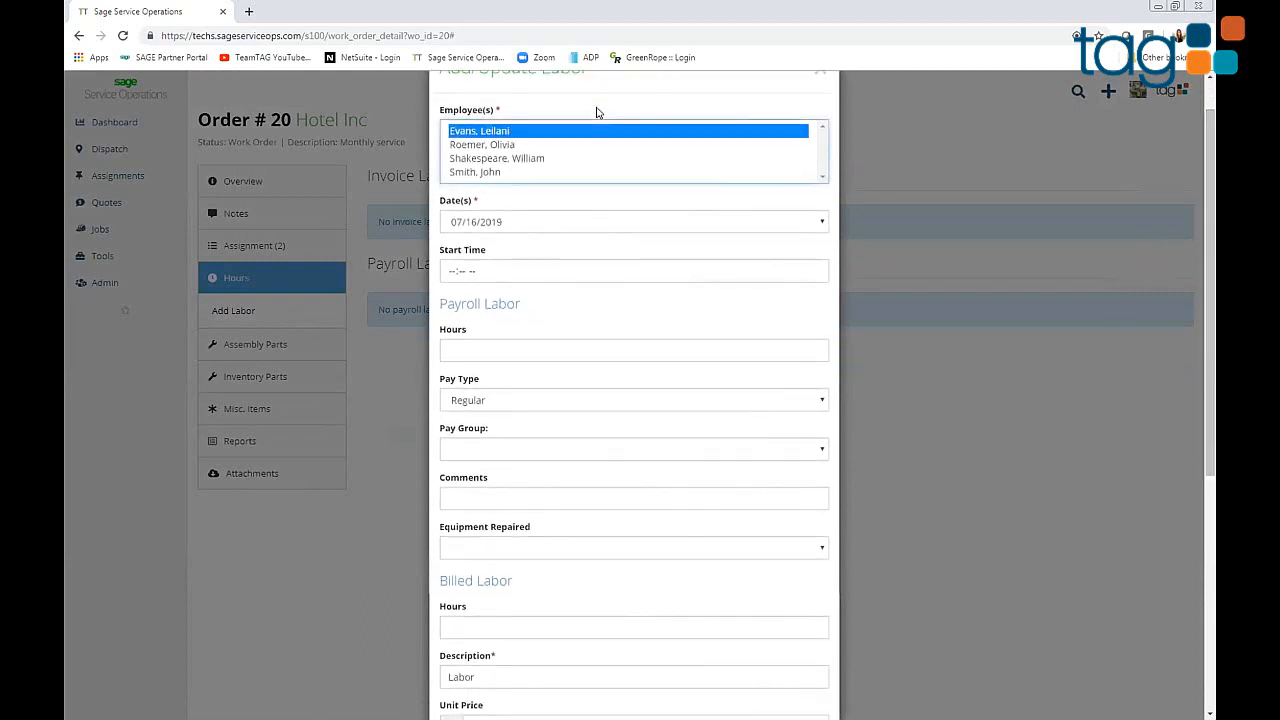
pyautogui.keyDown('ctrl'); pyautogui.click(606, 158); pyautogui.keyUp('ctrl')
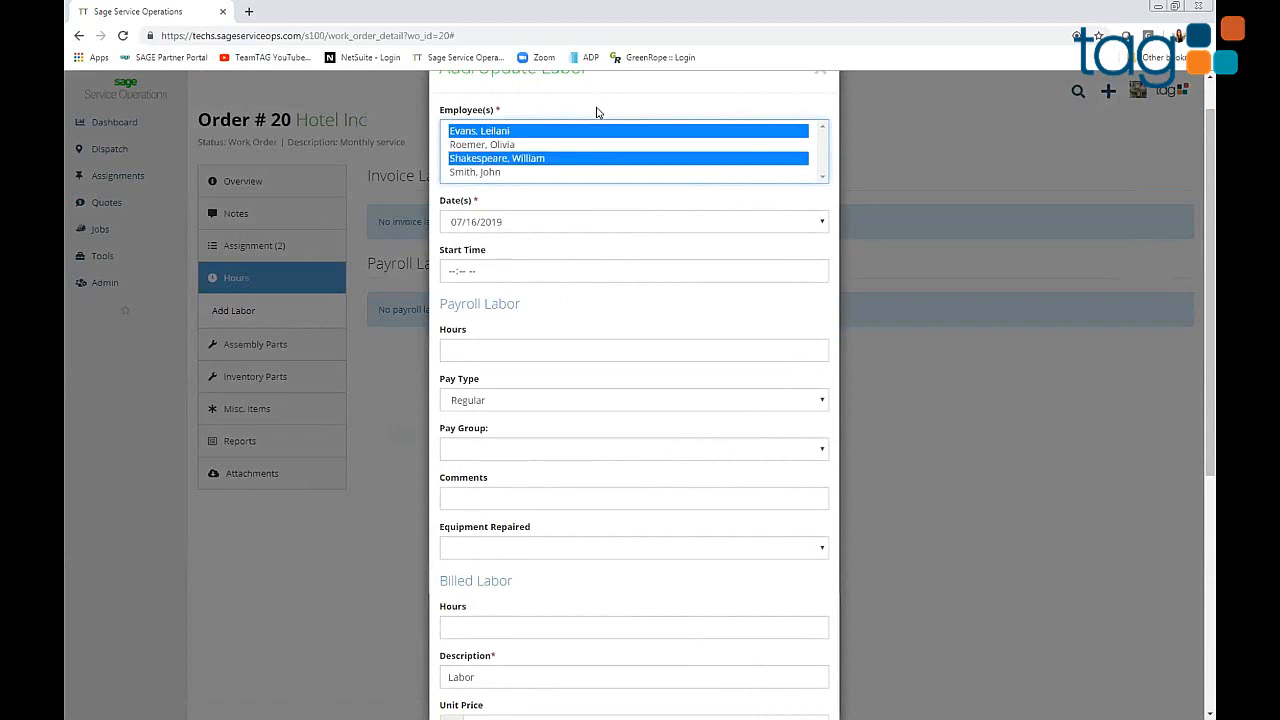
pyautogui.click(696, 268)
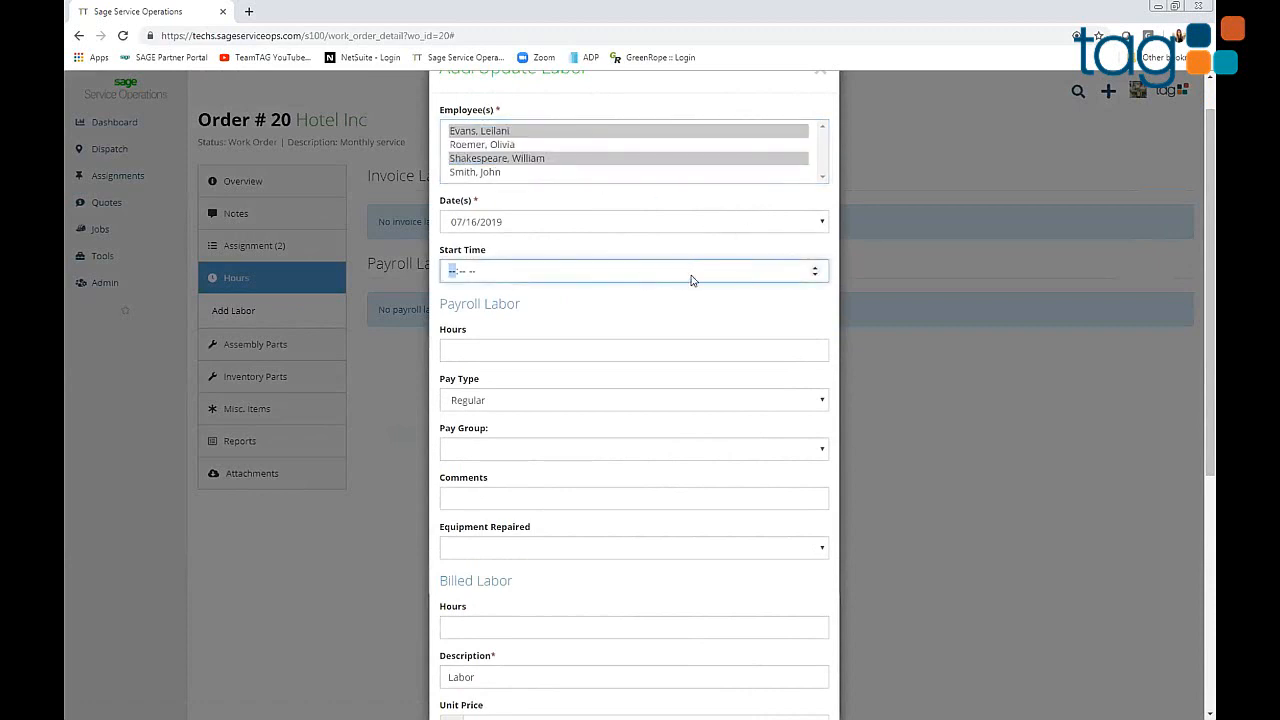
pyautogui.write('12:00 --')
pyautogui.click(576, 343)
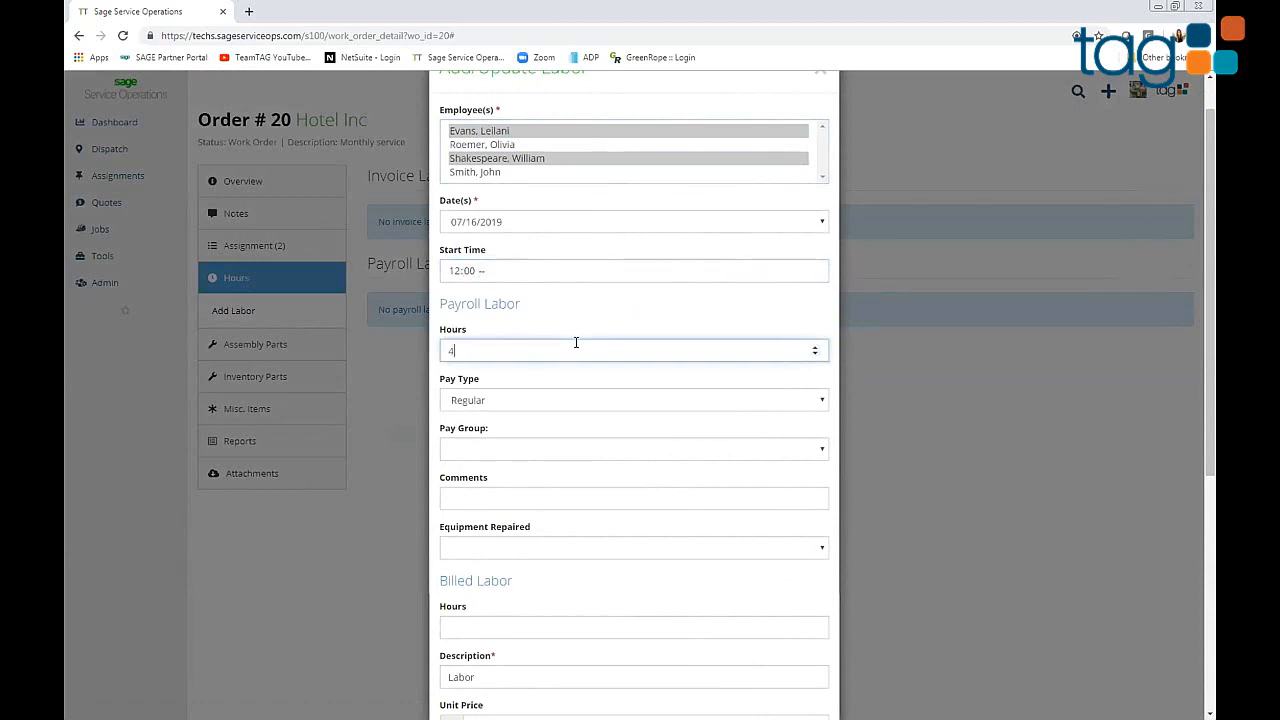
# Keep the labor entry's pay type as Regular and set its pay group to MPO-Labor-Jrnymn.
pyautogui.click(549, 400)
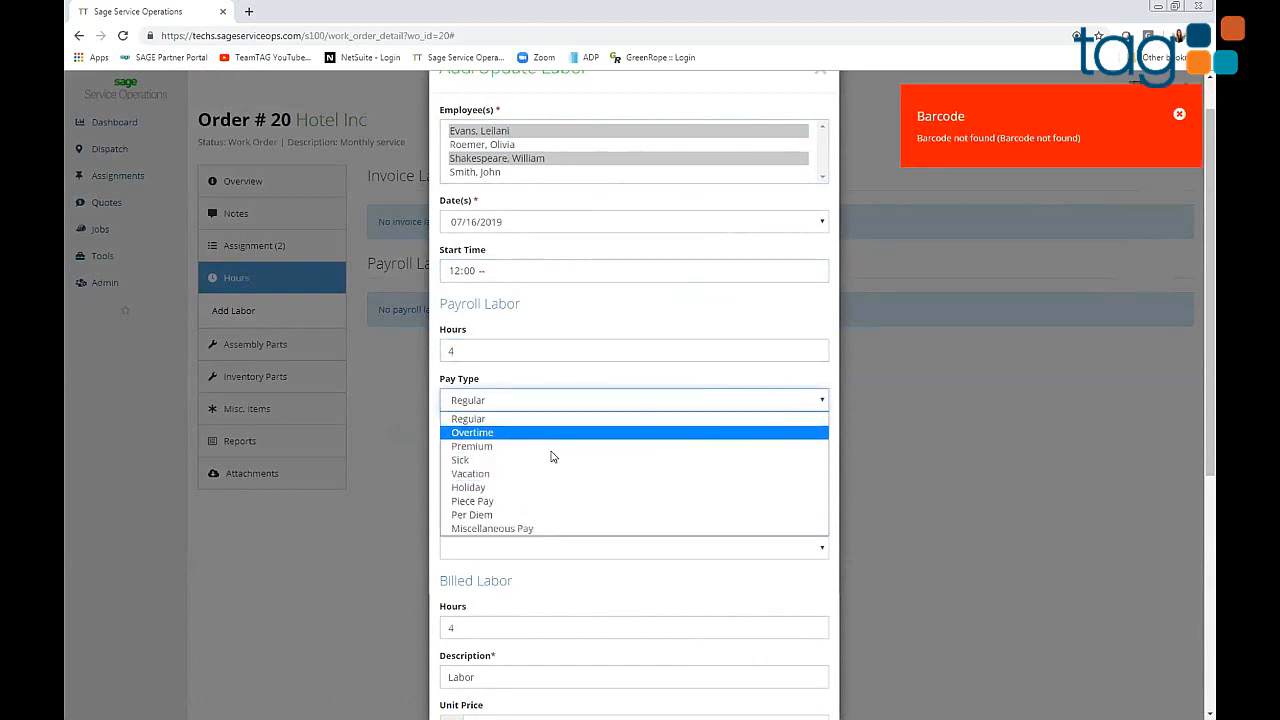
pyautogui.click(542, 379)
pyautogui.click(533, 420)
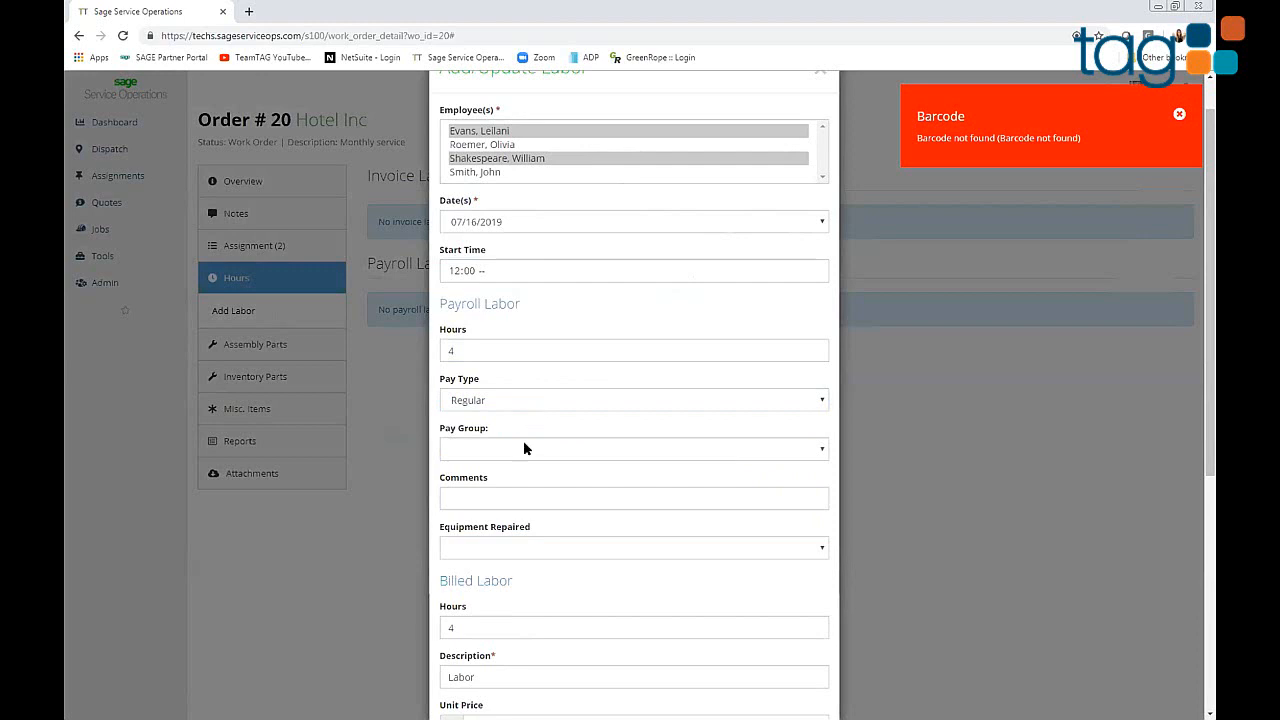
pyautogui.click(524, 448)
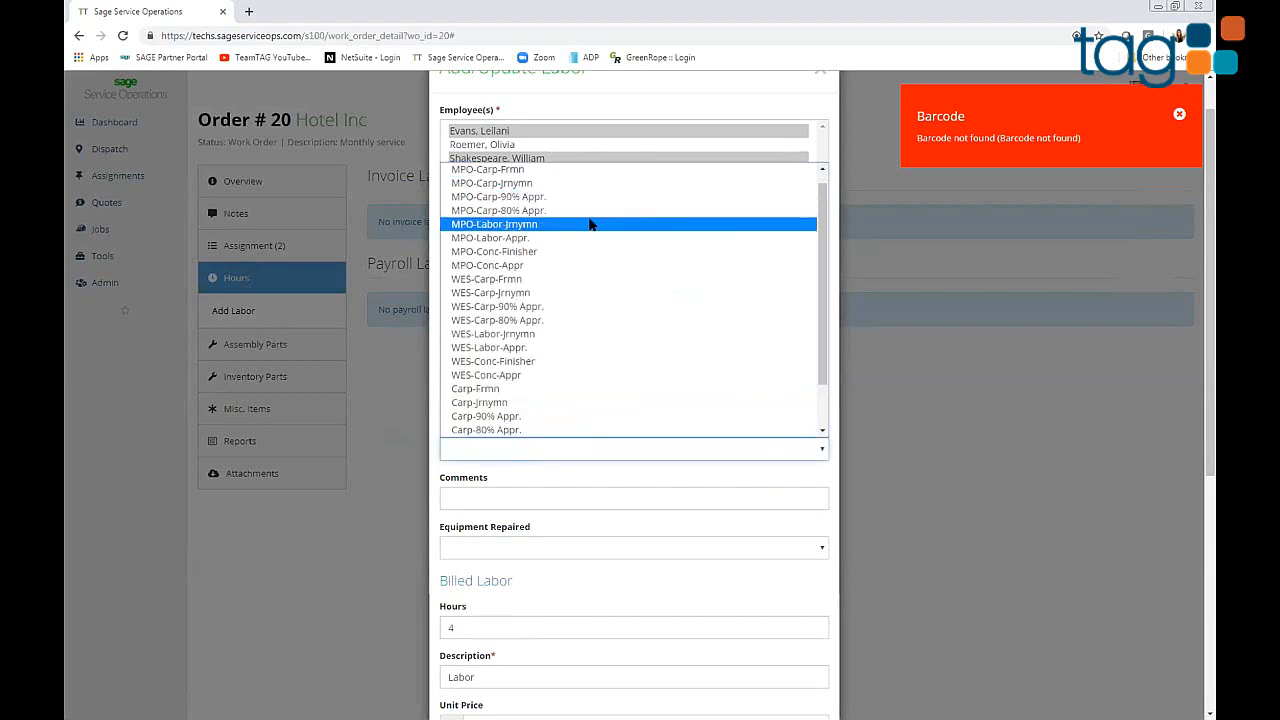
pyautogui.click(590, 224)
# Leave the comments blank, set the equipment repaired to Drott 1800CC, and save the labor entry.
pyautogui.click(536, 498)
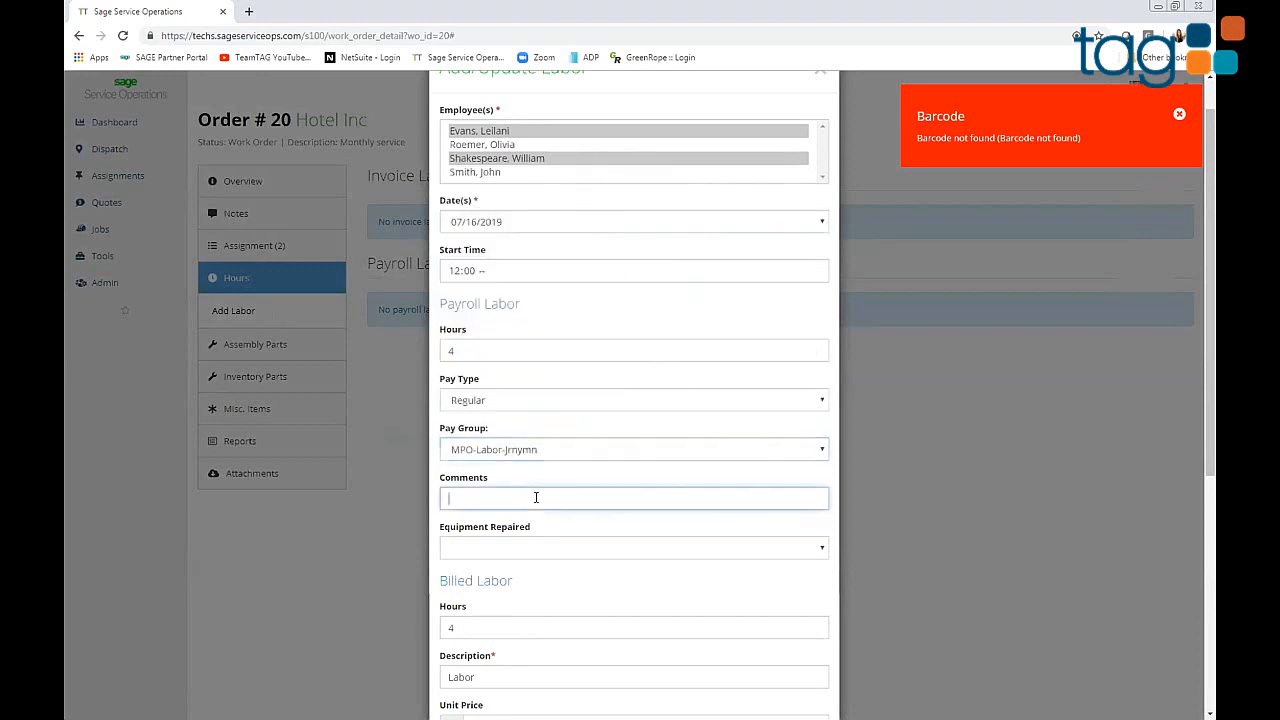
pyautogui.click(552, 552)
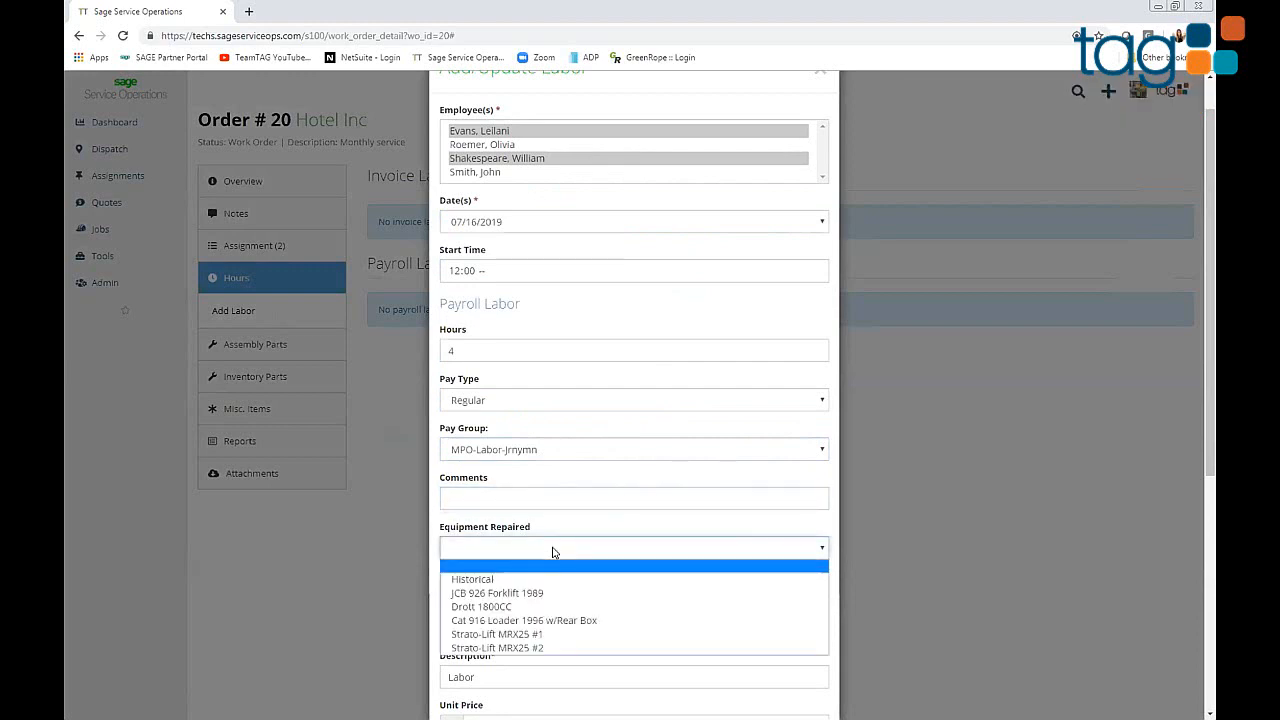
pyautogui.click(562, 606)
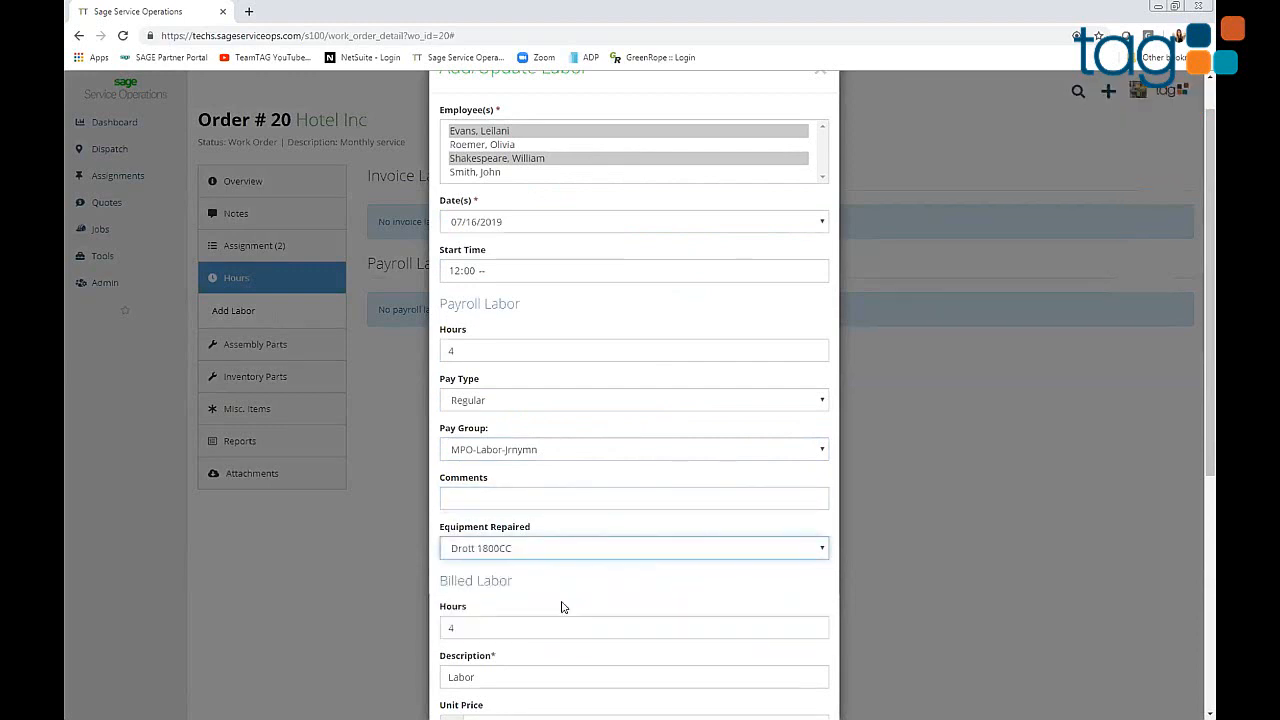
pyautogui.scroll(-4, 900, 520)
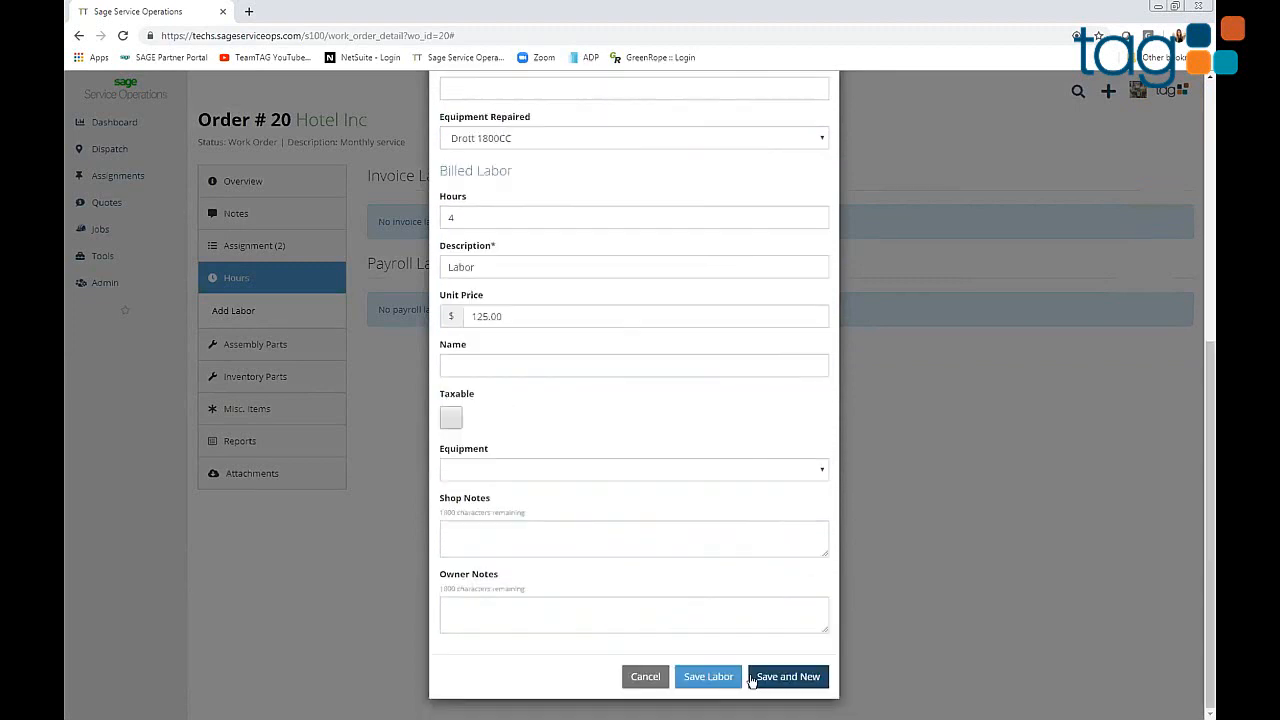
pyautogui.click(700, 677)
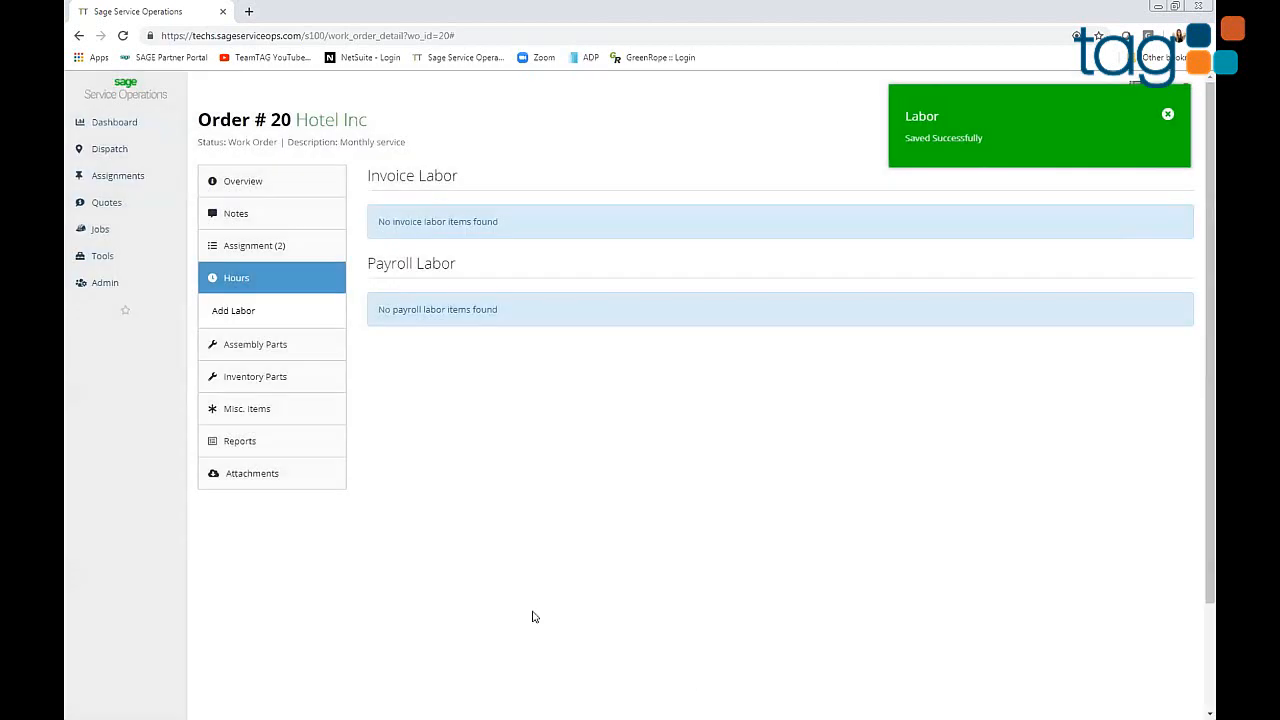
# Review the Hotel Inc work order's assembly parts, inventory parts, miscellaneous items and reports, closing the blank miscellaneous item form without saving.
pyautogui.click(260, 350)
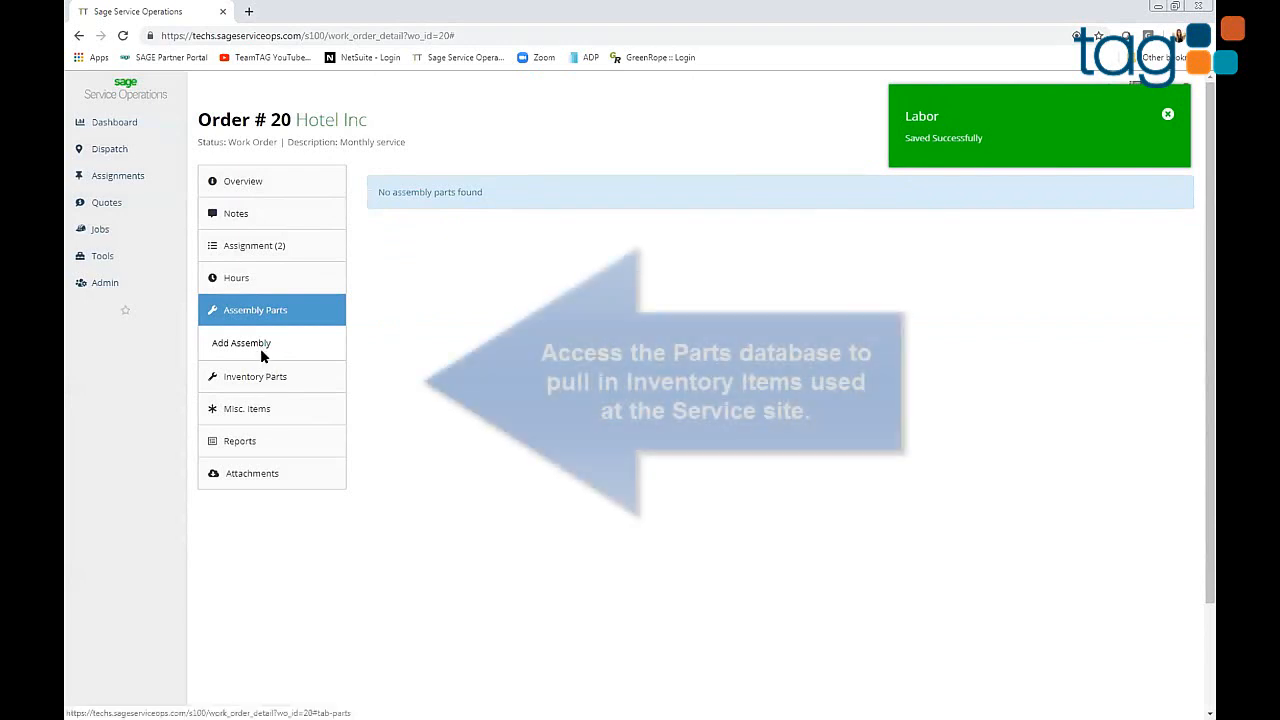
pyautogui.click(259, 378)
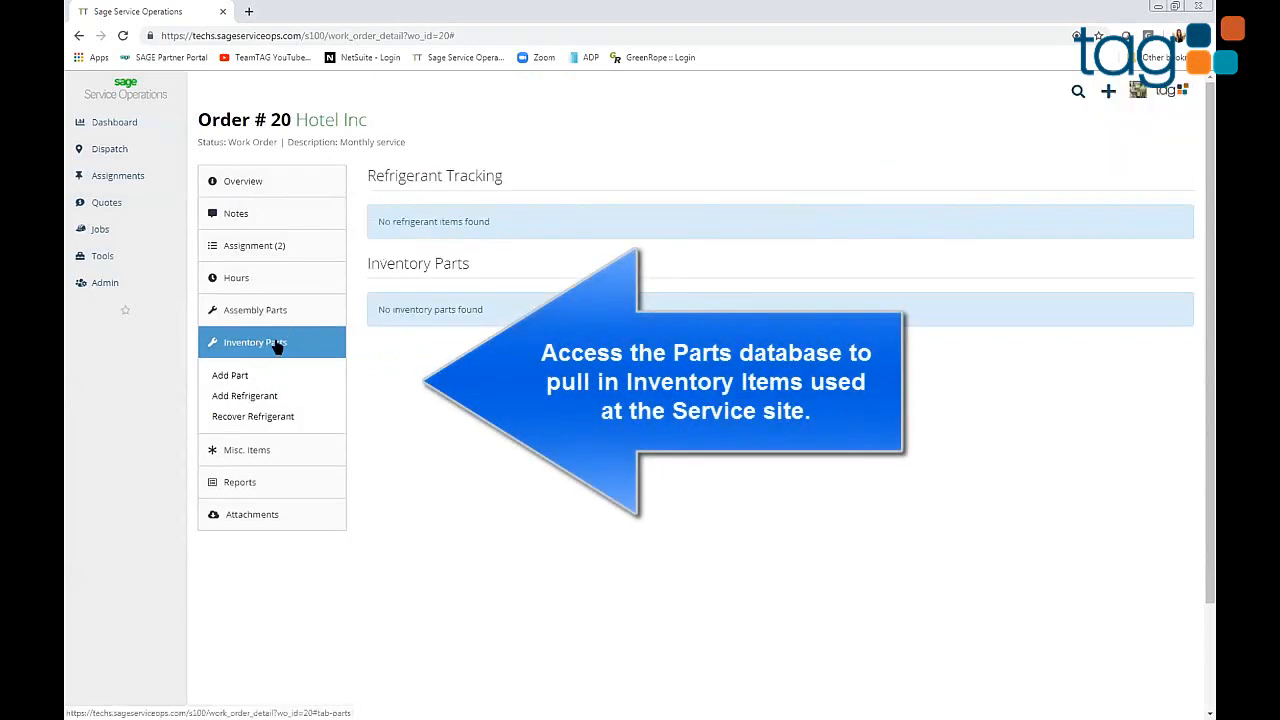
pyautogui.click(240, 450)
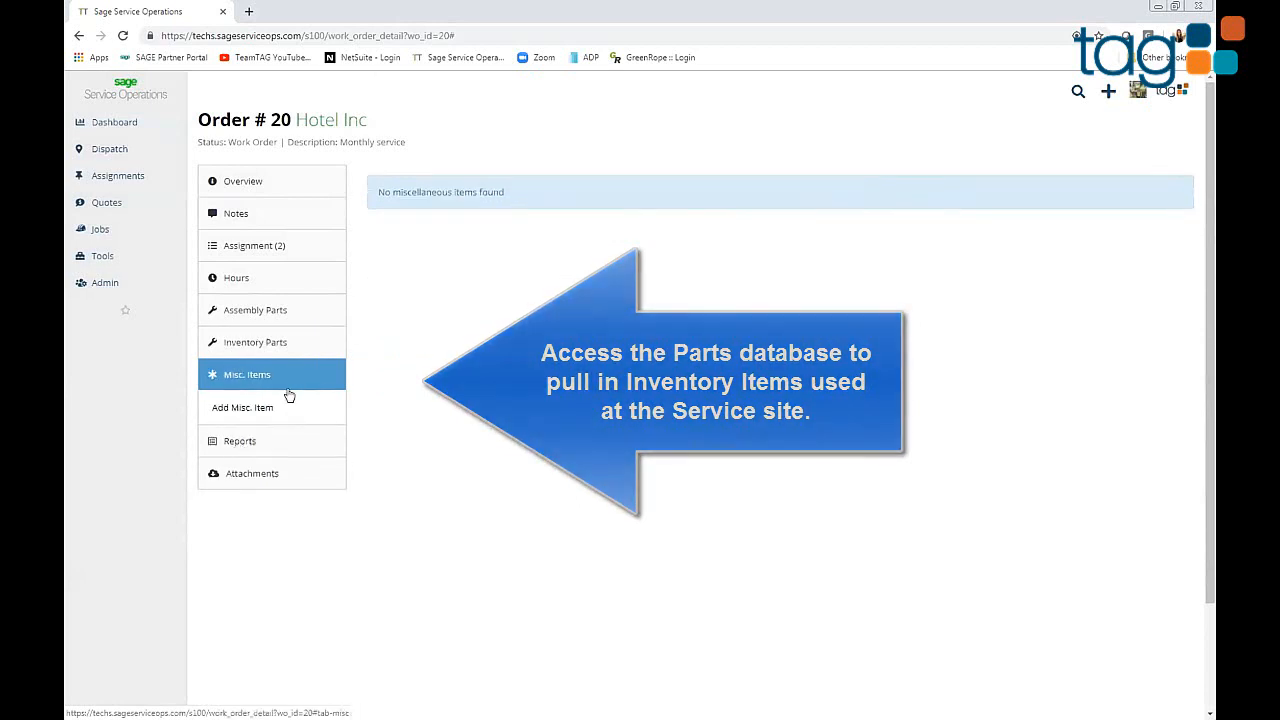
pyautogui.click(242, 407)
pyautogui.click(545, 183)
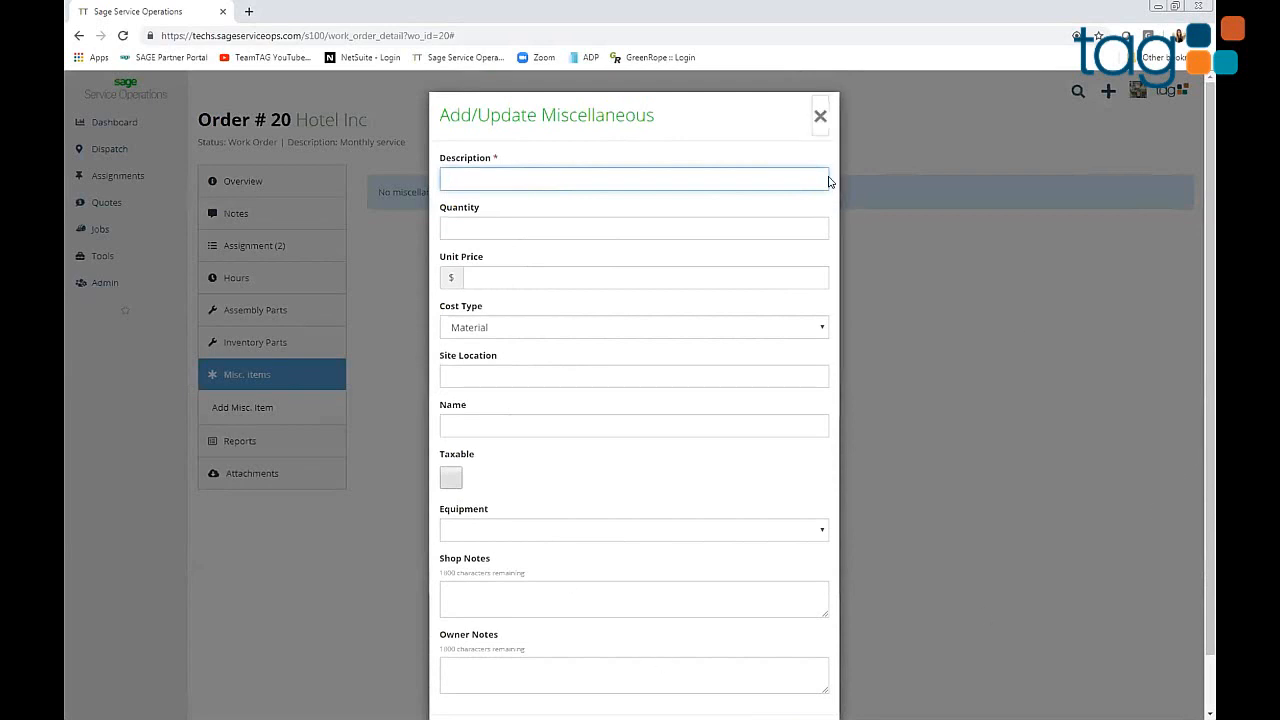
pyautogui.click(820, 116)
pyautogui.click(280, 440)
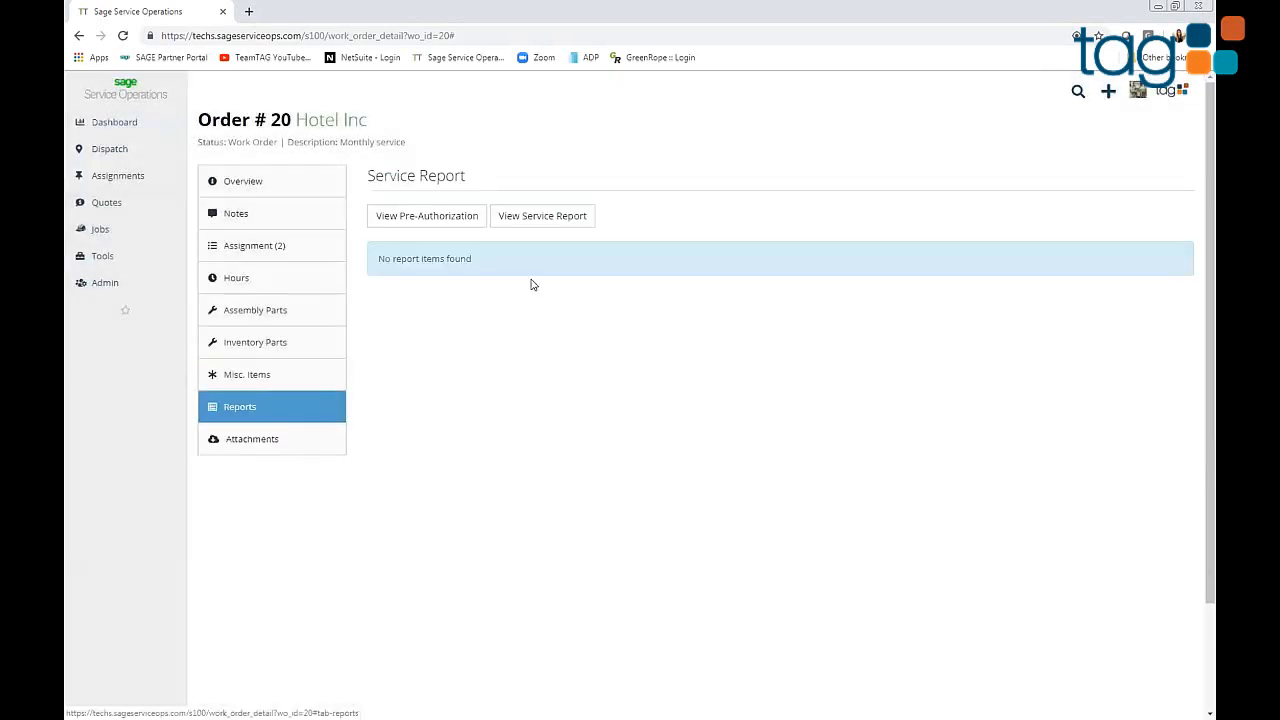
# Attach construction view.jpg to the Hotel Inc work order with the title Photo, keeping the Air conditioner equipment and Image category.
pyautogui.click(266, 445)
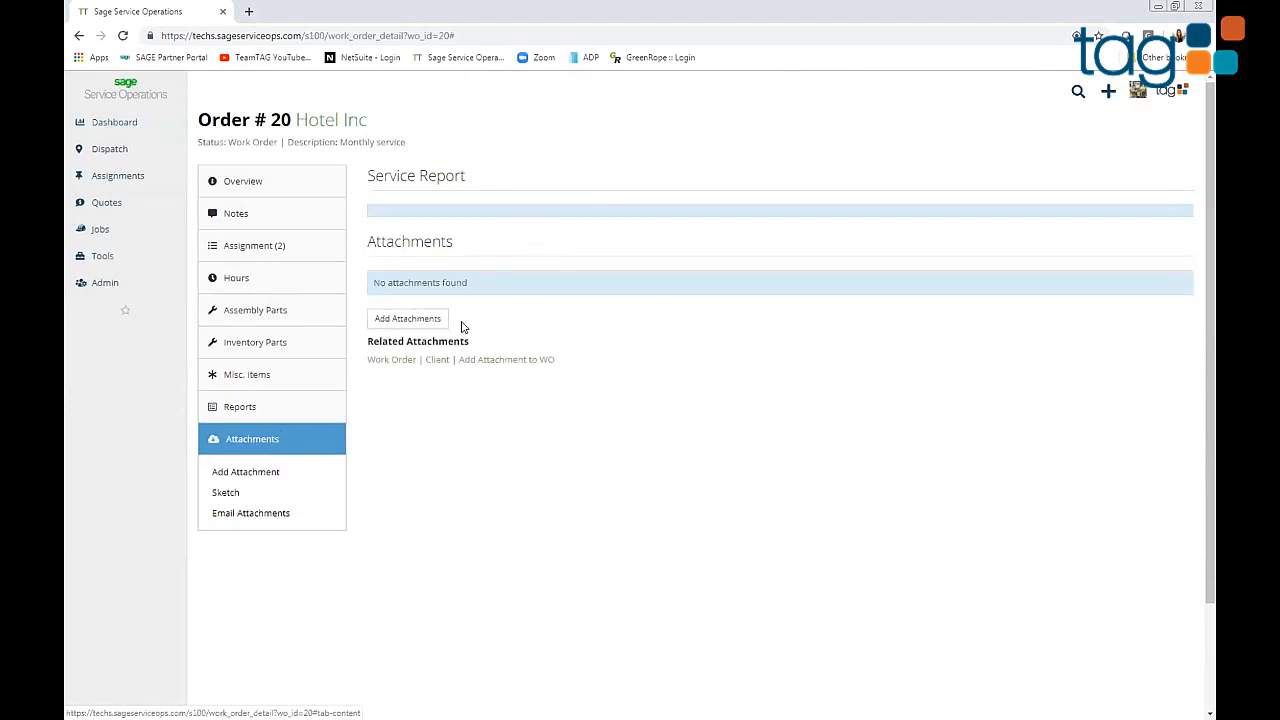
pyautogui.click(424, 322)
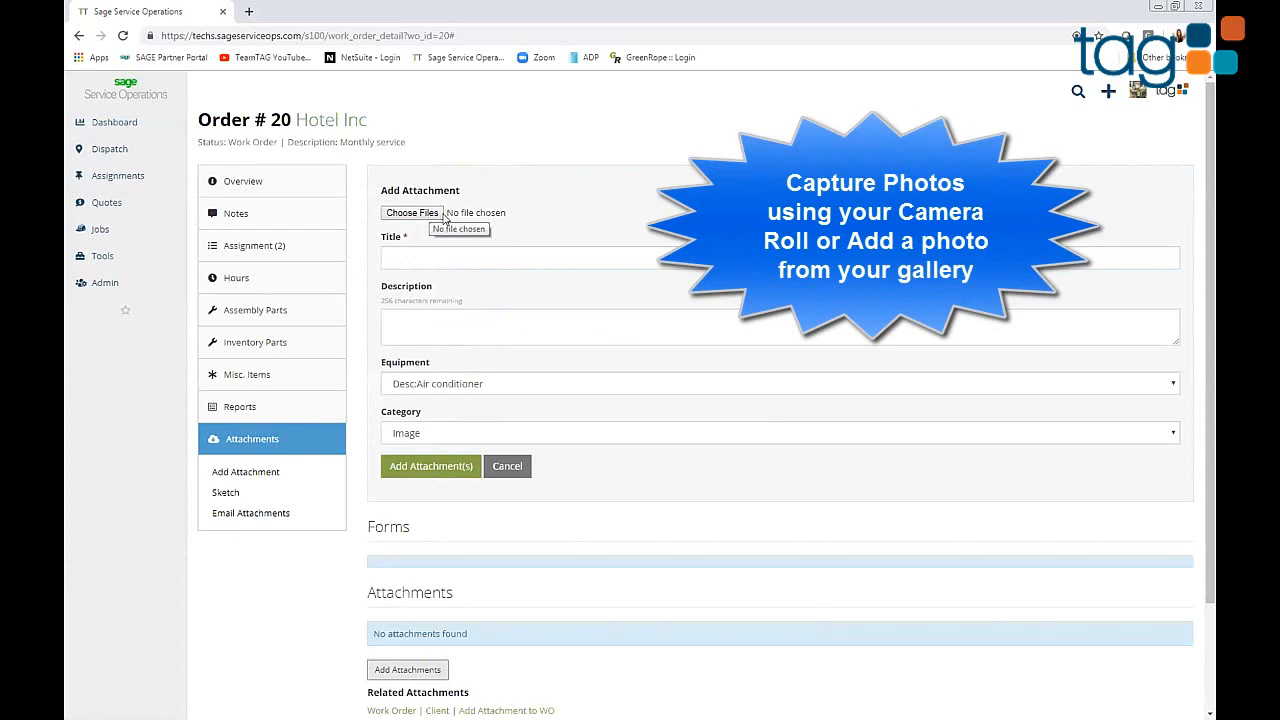
pyautogui.click(432, 215)
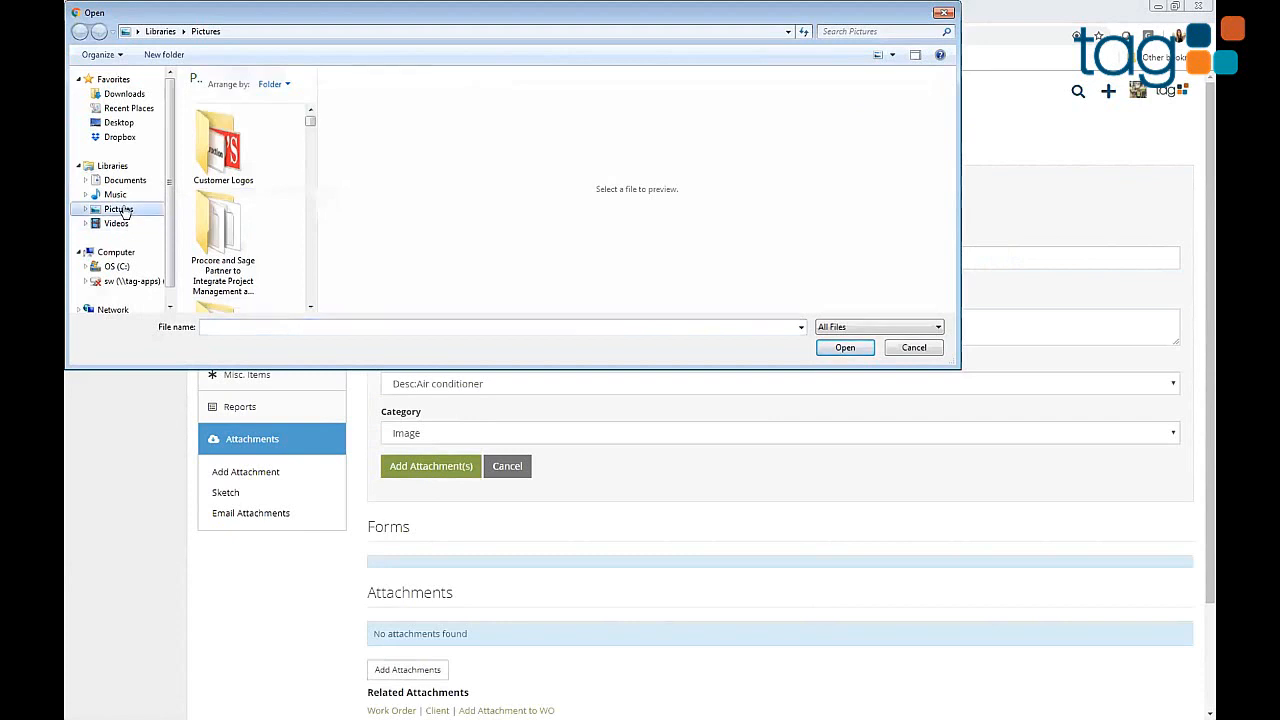
pyautogui.click(118, 209)
pyautogui.doubleClick(222, 190)
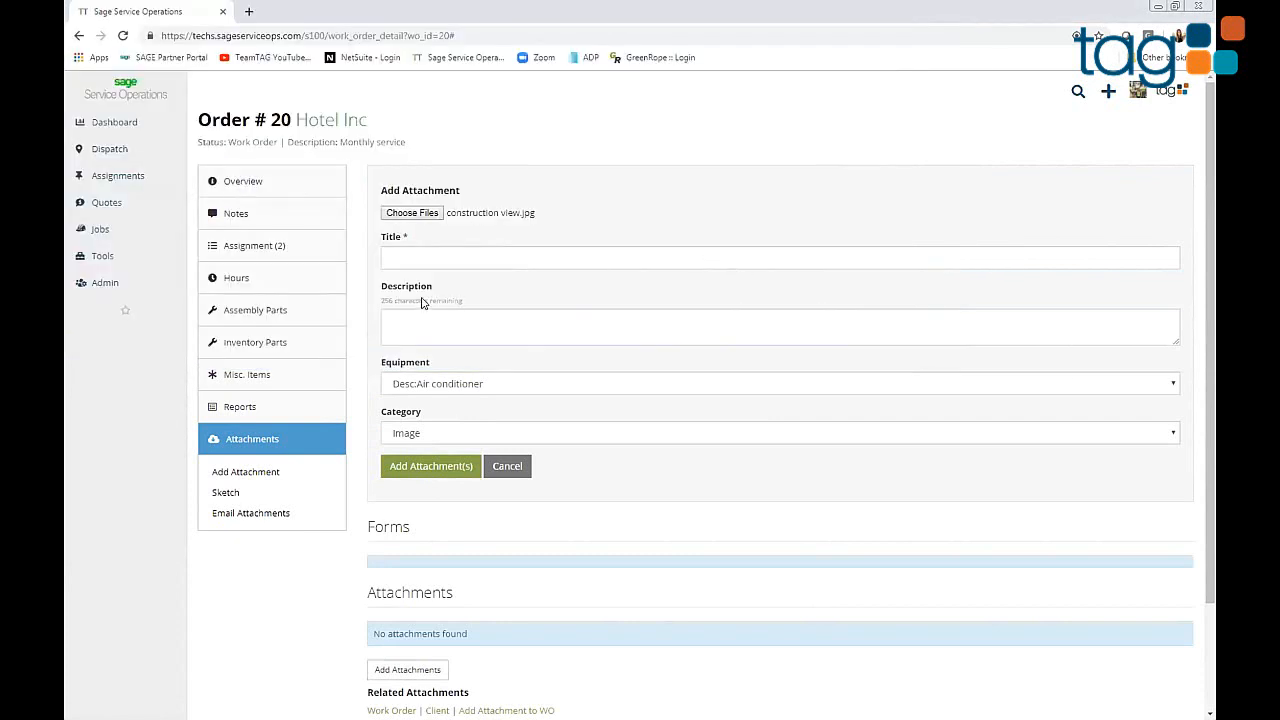
pyautogui.click(444, 258)
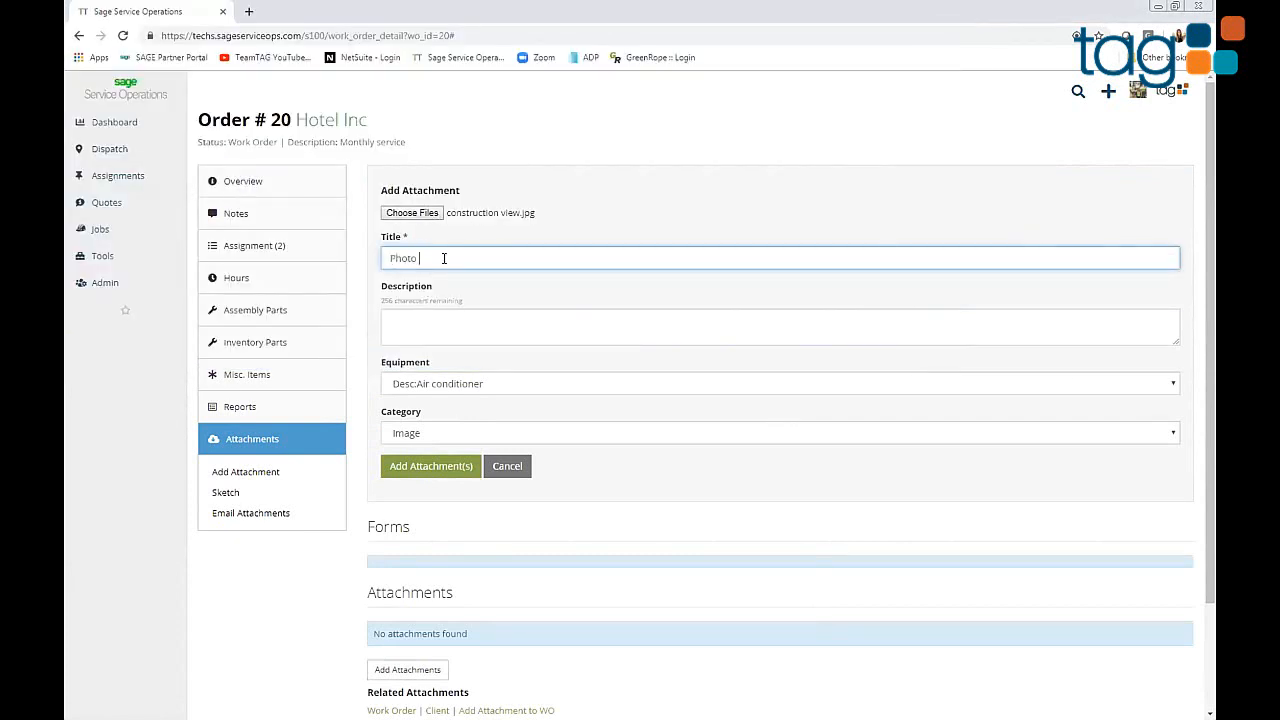
pyautogui.click(418, 467)
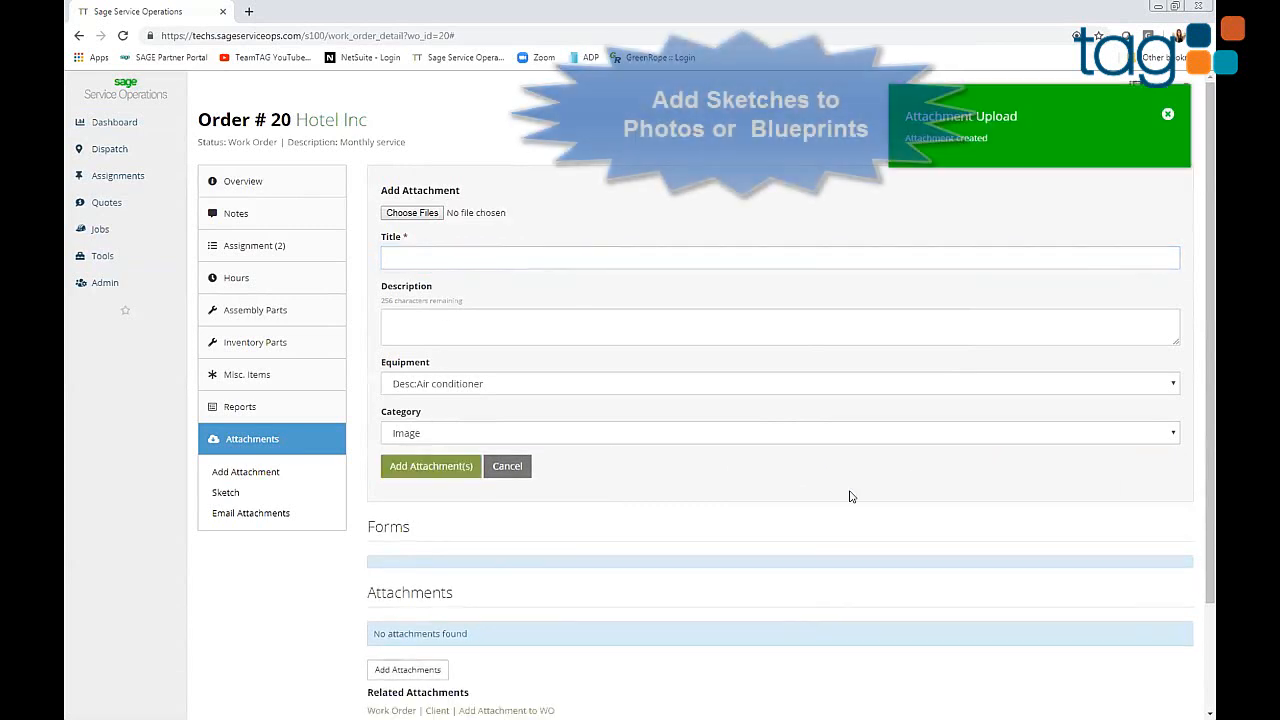
# Start a work order sketch on the Photo background image and draw two overlapping ellipses near the middle of the picture.
pyautogui.click(225, 492)
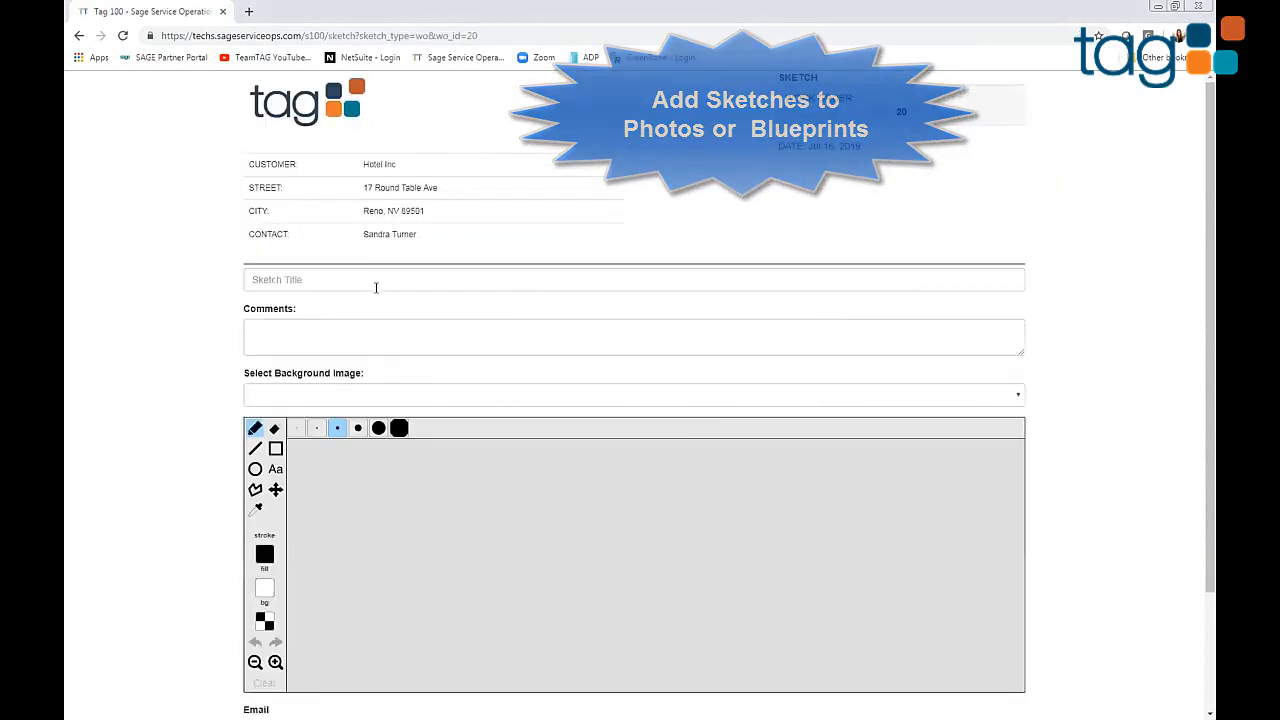
pyautogui.click(380, 395)
pyautogui.click(378, 428)
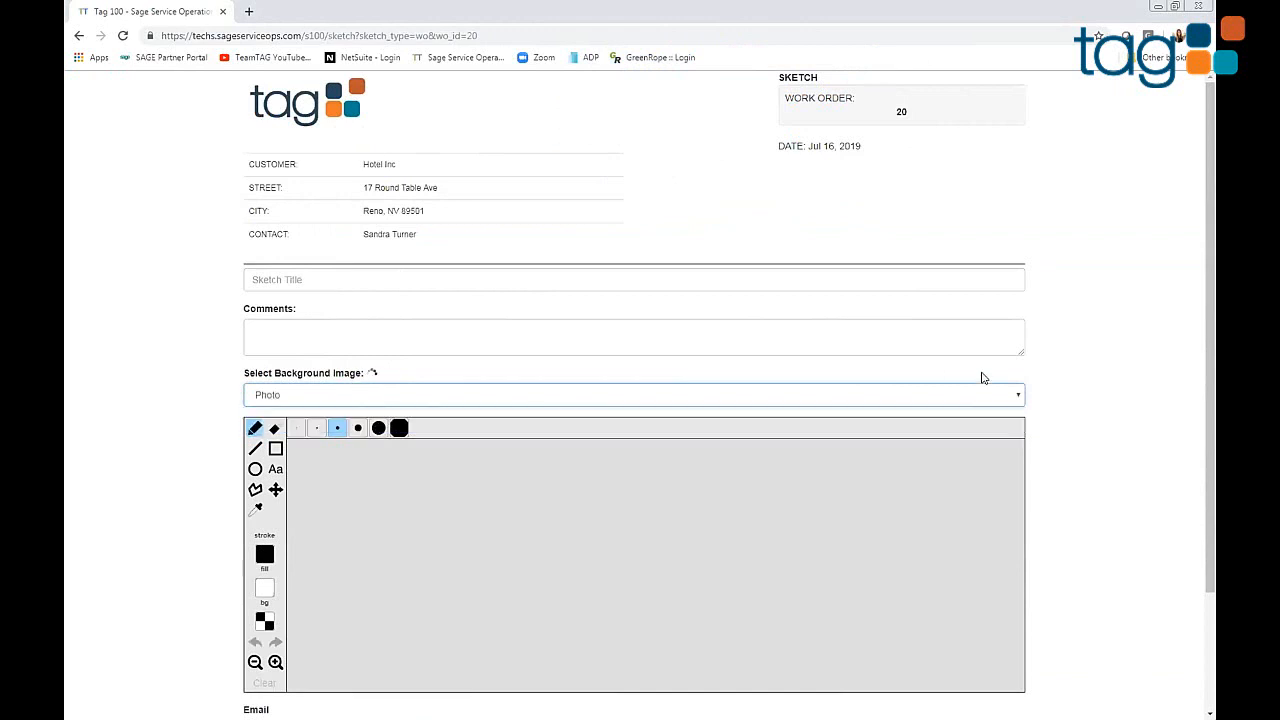
pyautogui.moveTo(1212, 185); pyautogui.dragTo(1212, 318)
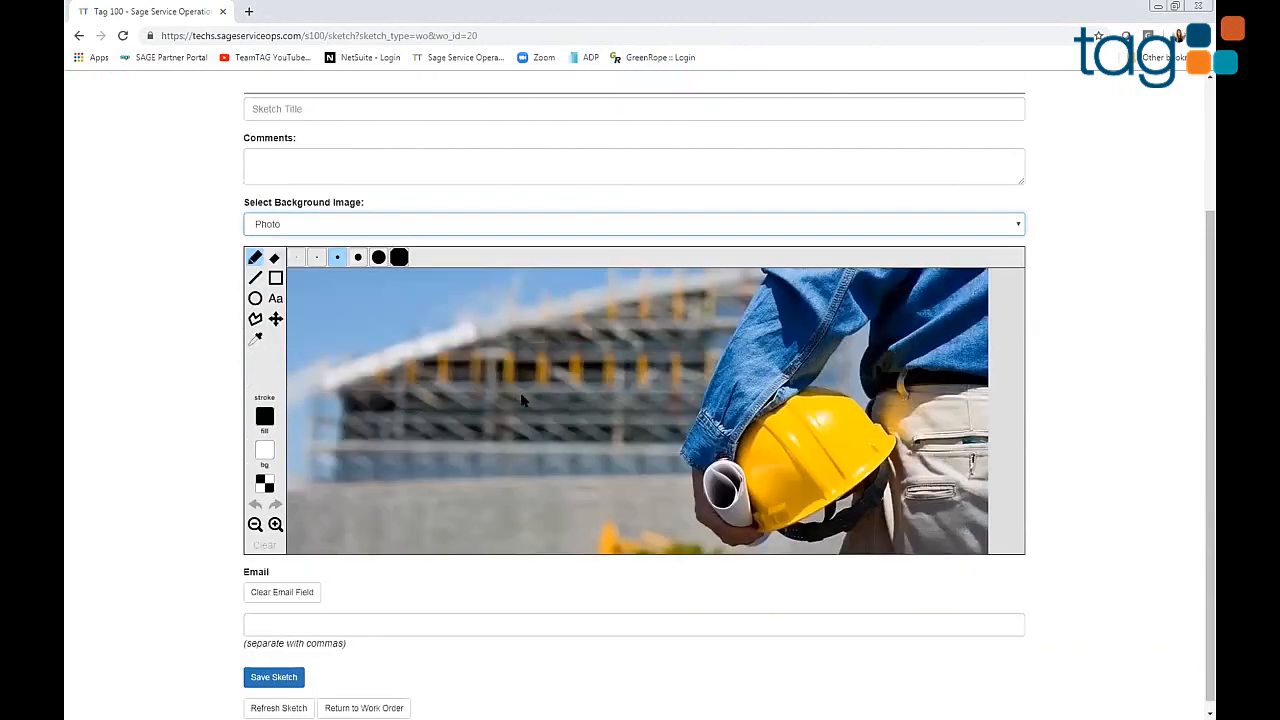
pyautogui.click(255, 298)
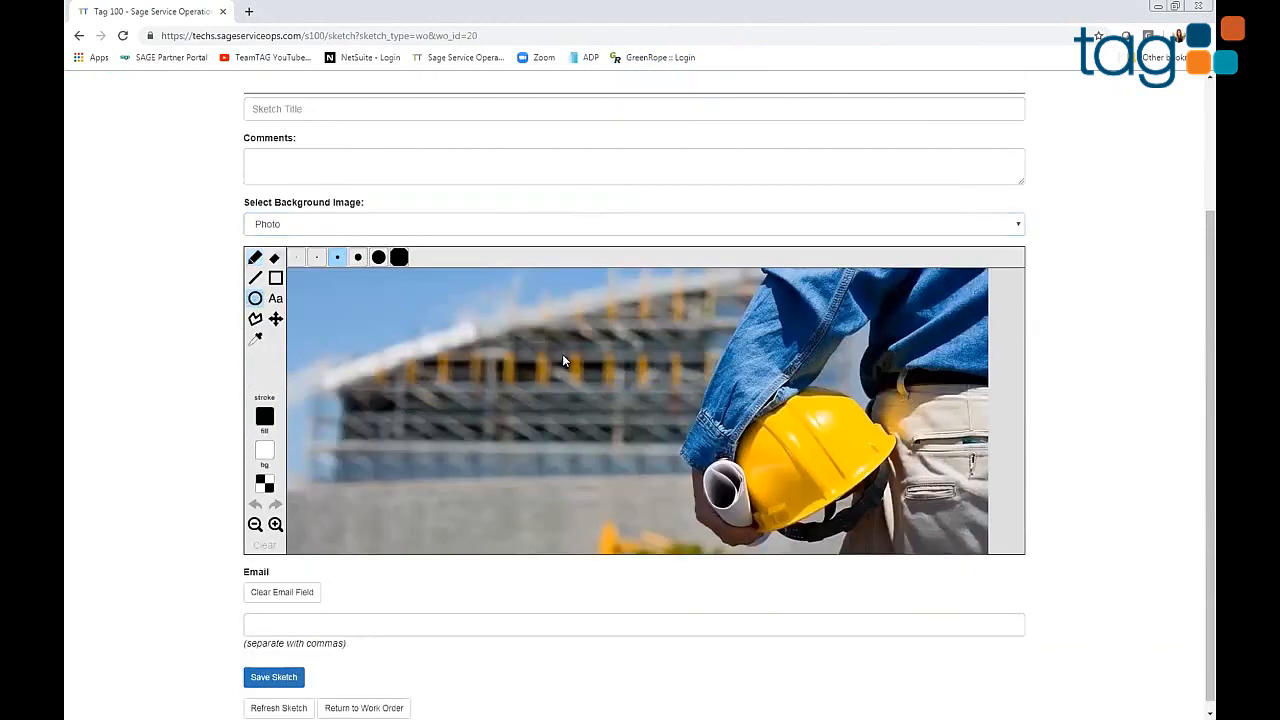
pyautogui.moveTo(562, 354)
pyautogui.mouseDown()
pyautogui.moveTo(749, 508)
pyautogui.moveTo(730, 508)
pyautogui.mouseUp()
pyautogui.moveTo(666, 415)
pyautogui.mouseDown()
pyautogui.moveTo(604, 430)
pyautogui.moveTo(632, 392)
pyautogui.moveTo(497, 306)
pyautogui.mouseUp()
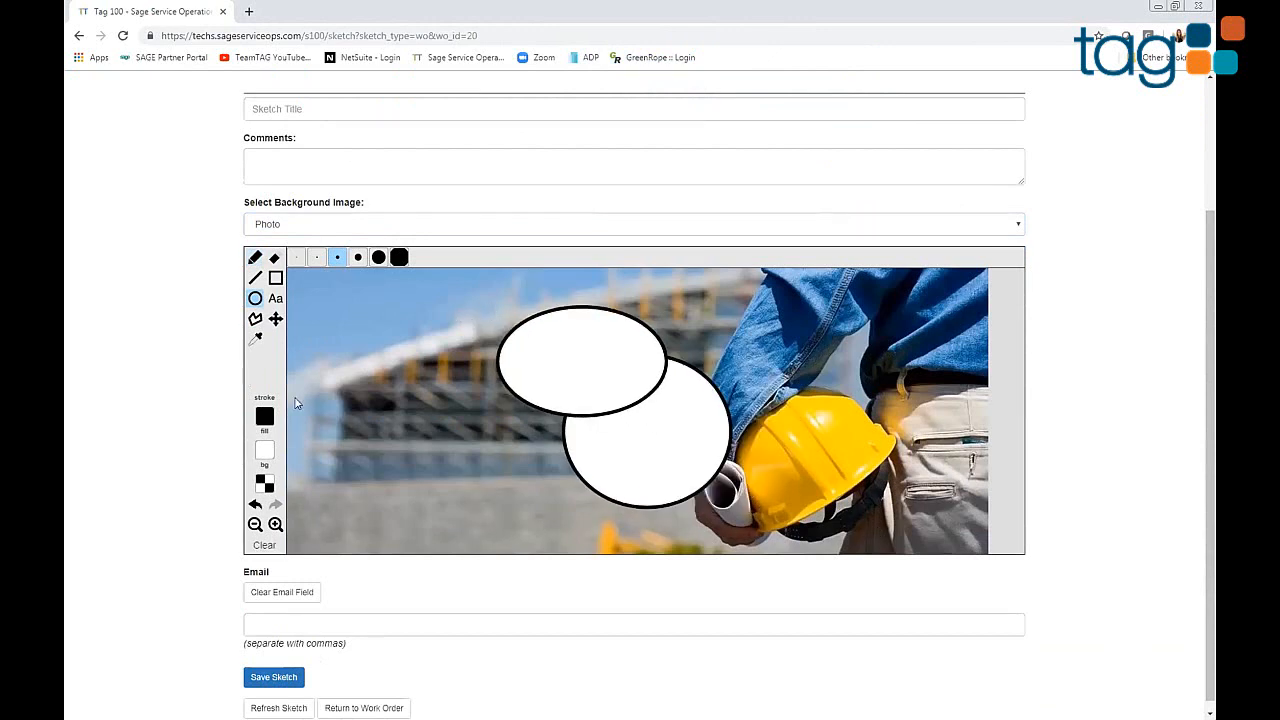
# Leave the sketch's email recipients blank and return to the work order without saving the sketch.
pyautogui.click(275, 630)
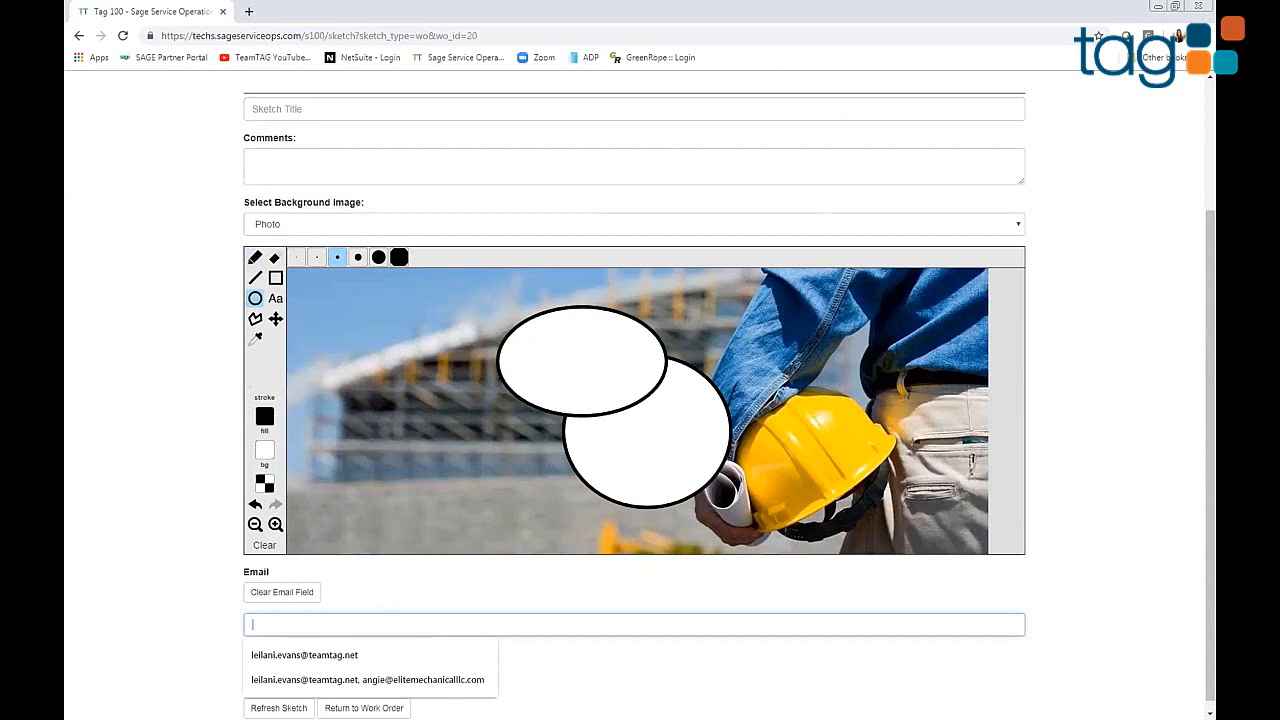
pyautogui.moveTo(1210, 367); pyautogui.dragTo(1210, 382)
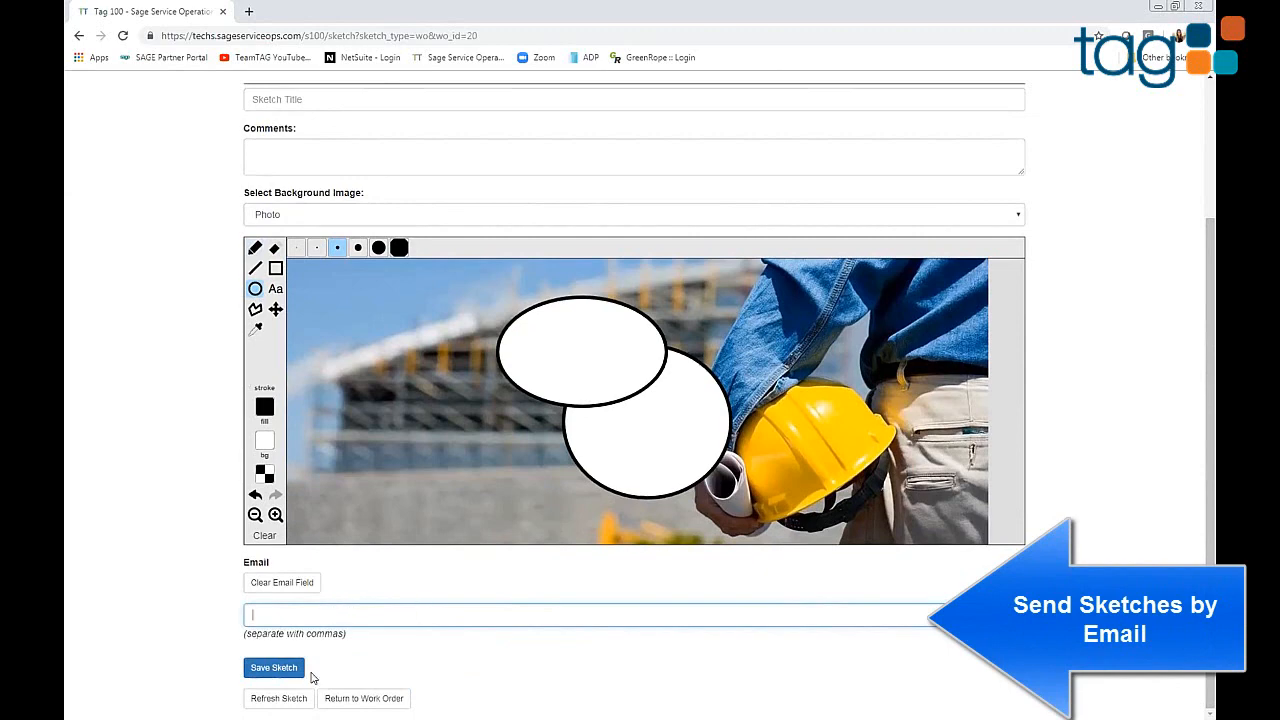
pyautogui.click(360, 698)
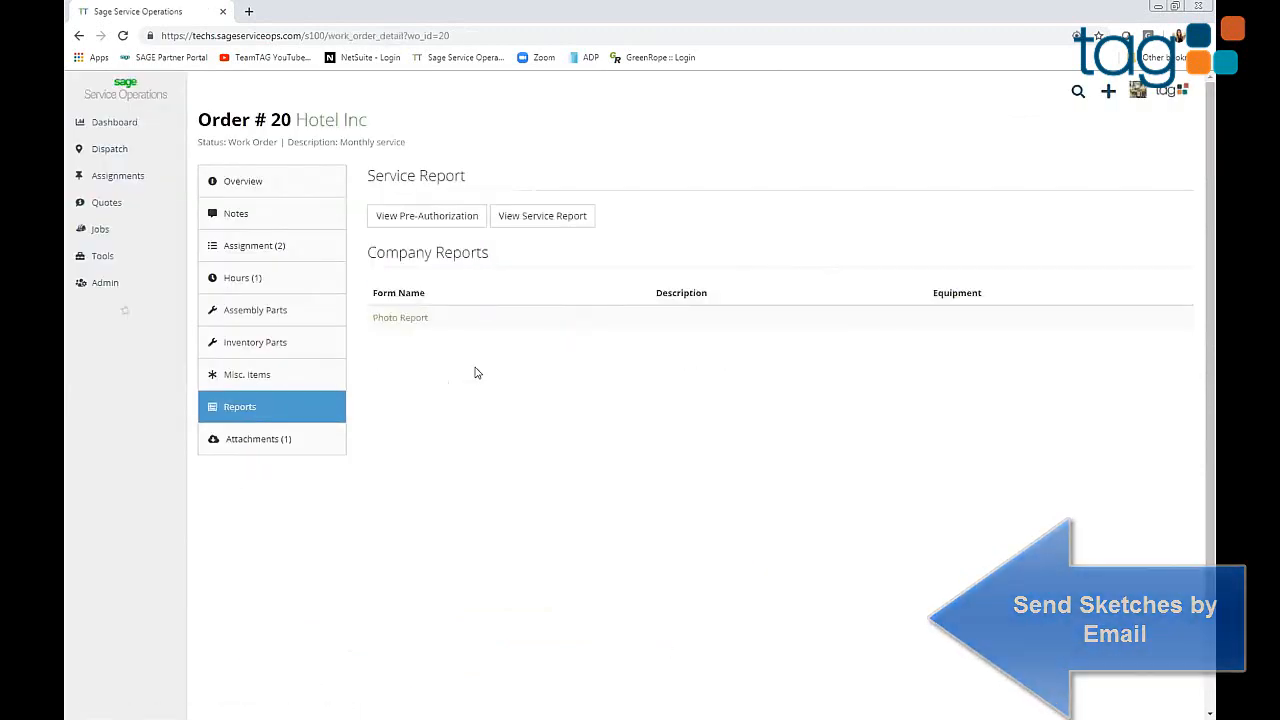
# Review the Hotel Inc work order's service report down to its signature sections, and view the attached Pre-Authorization PDF.
pyautogui.click(525, 219)
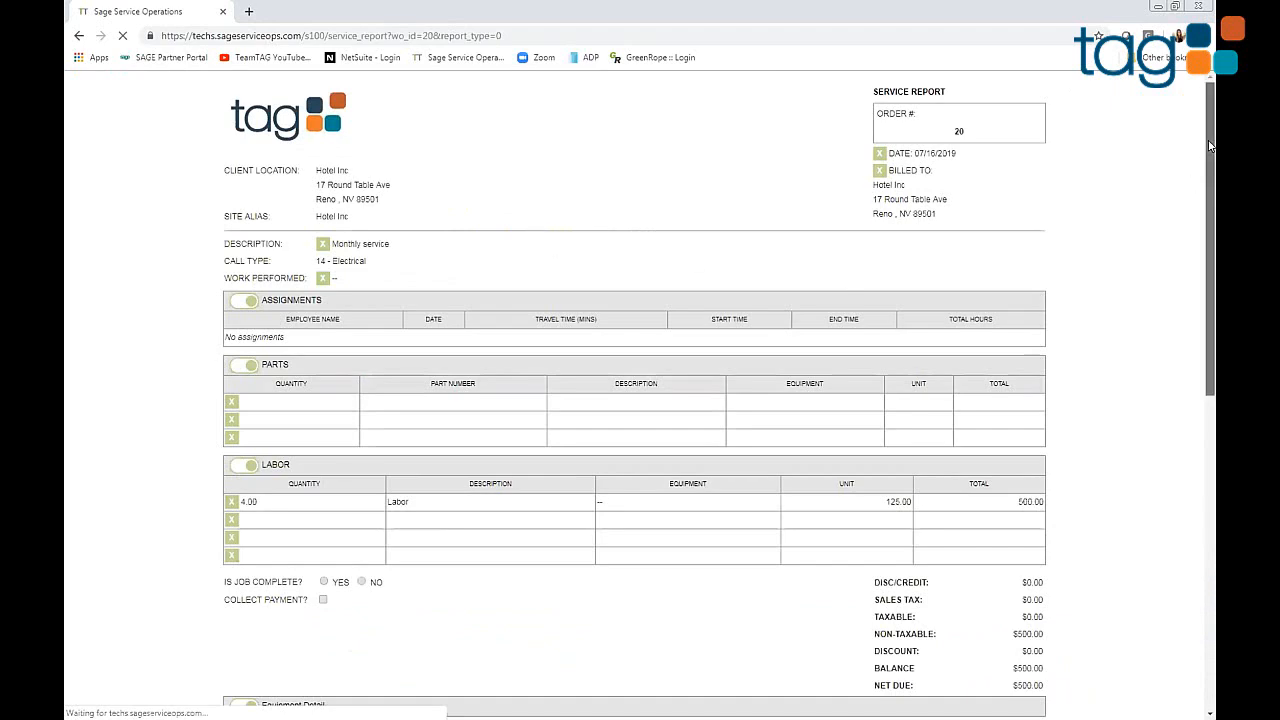
pyautogui.scroll(-2, 1204, 164)
pyautogui.scroll(-3, 640, 400)
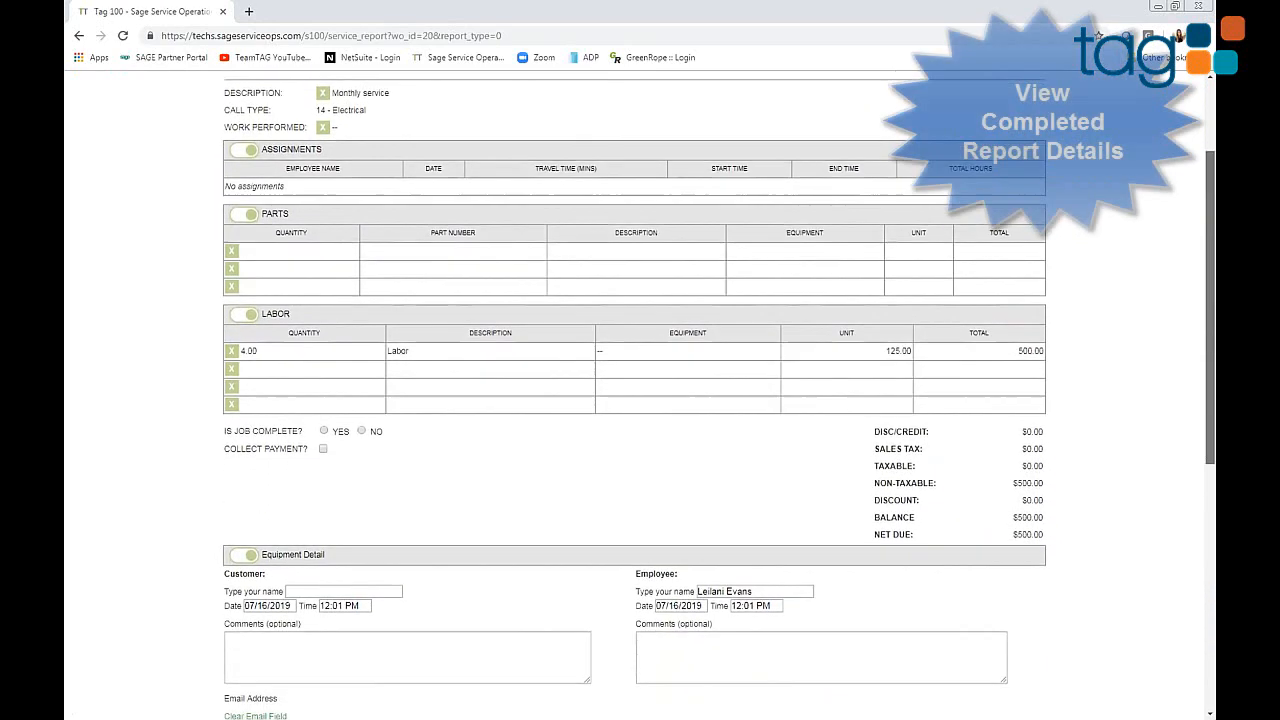
pyautogui.scroll(-5, 640, 400)
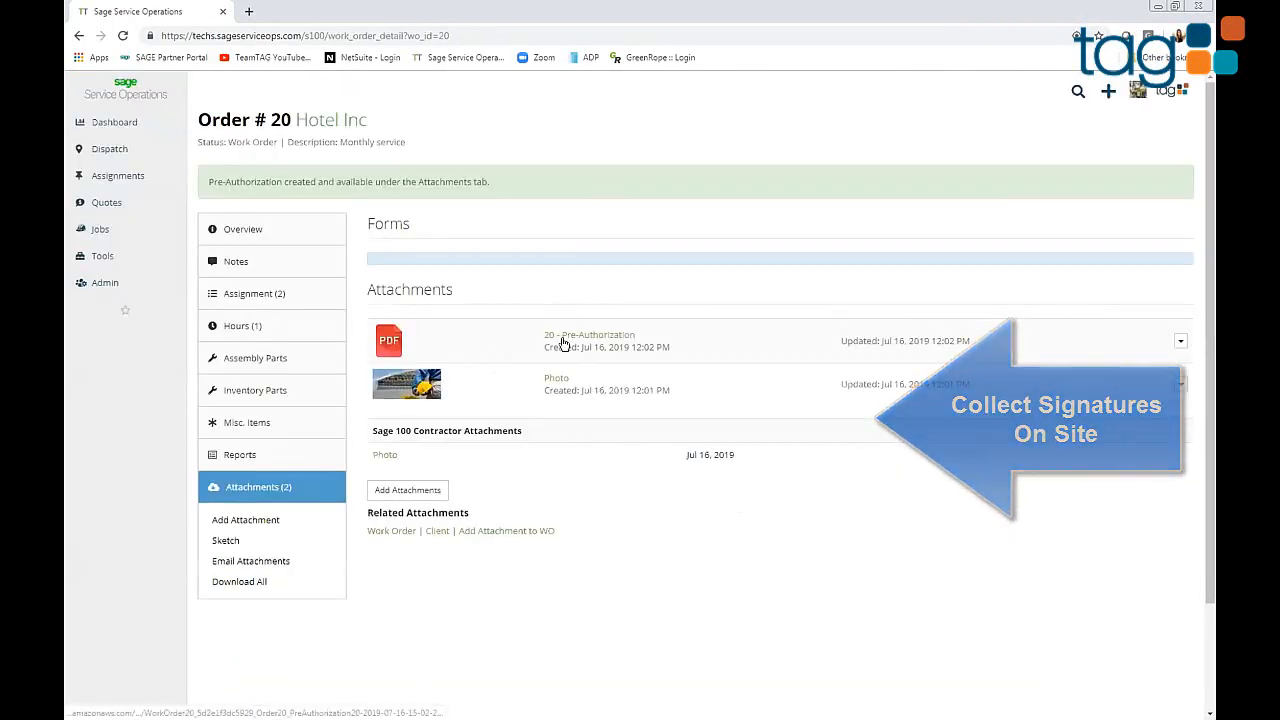
pyautogui.click(563, 343)
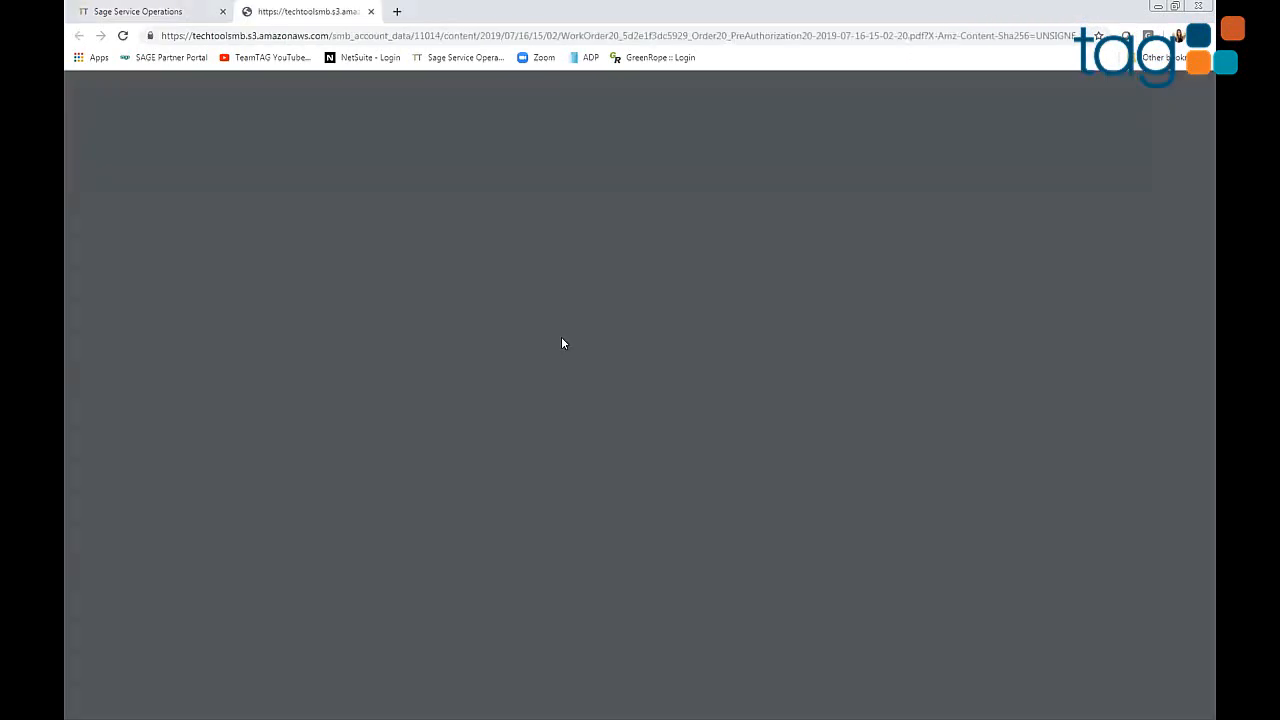
pyautogui.scroll(-1, 1205, 167)
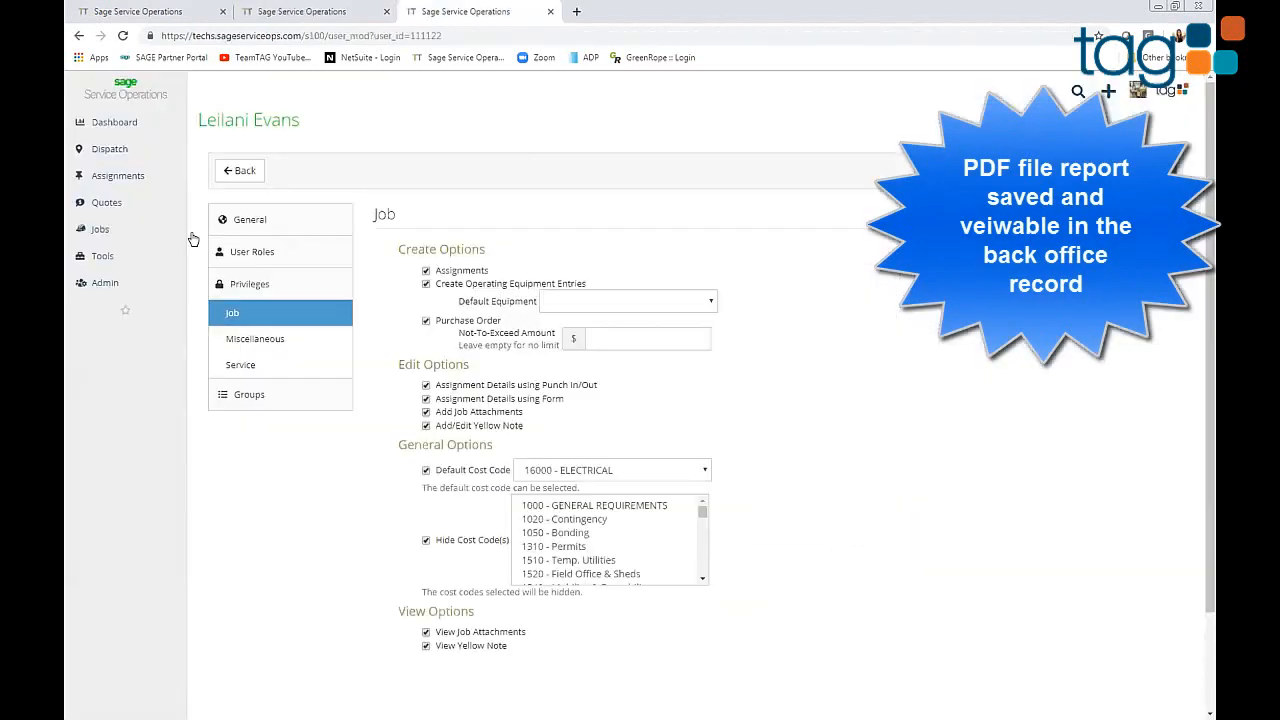
# Open the published Test CTE form from Form Central and examine the components available in its Data Collection View.
pyautogui.moveTo(90, 245)
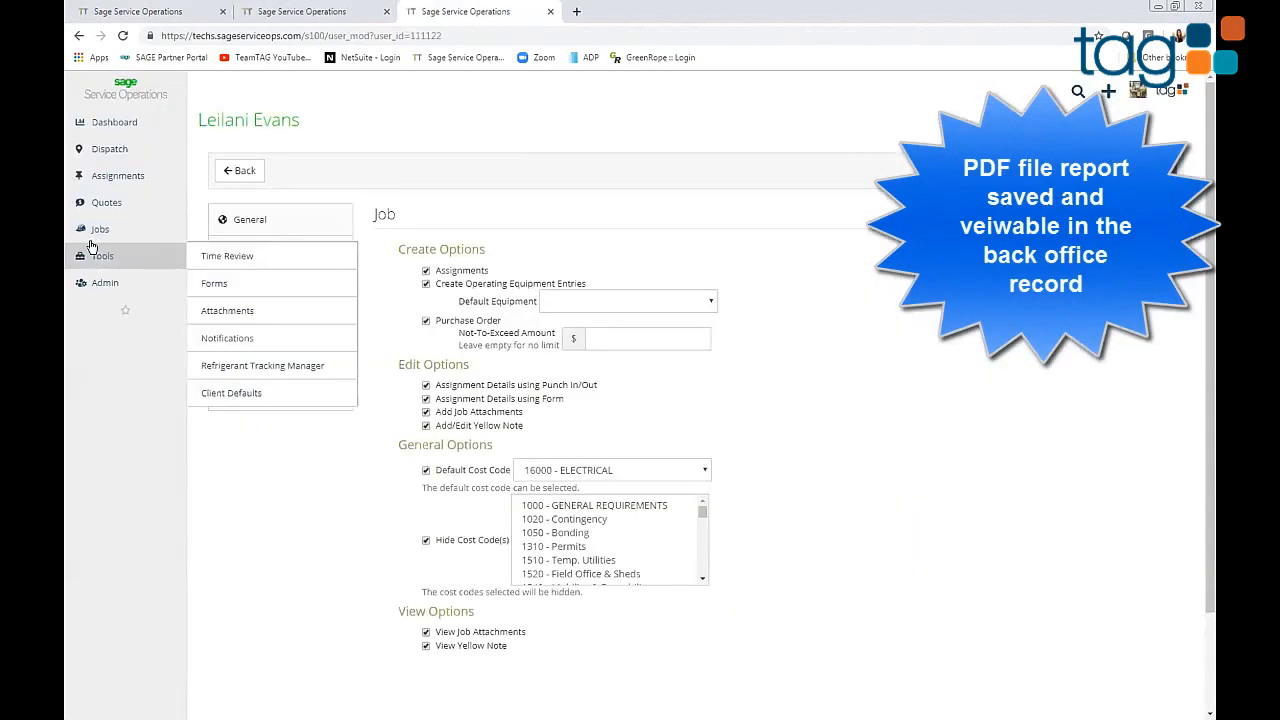
pyautogui.click(263, 285)
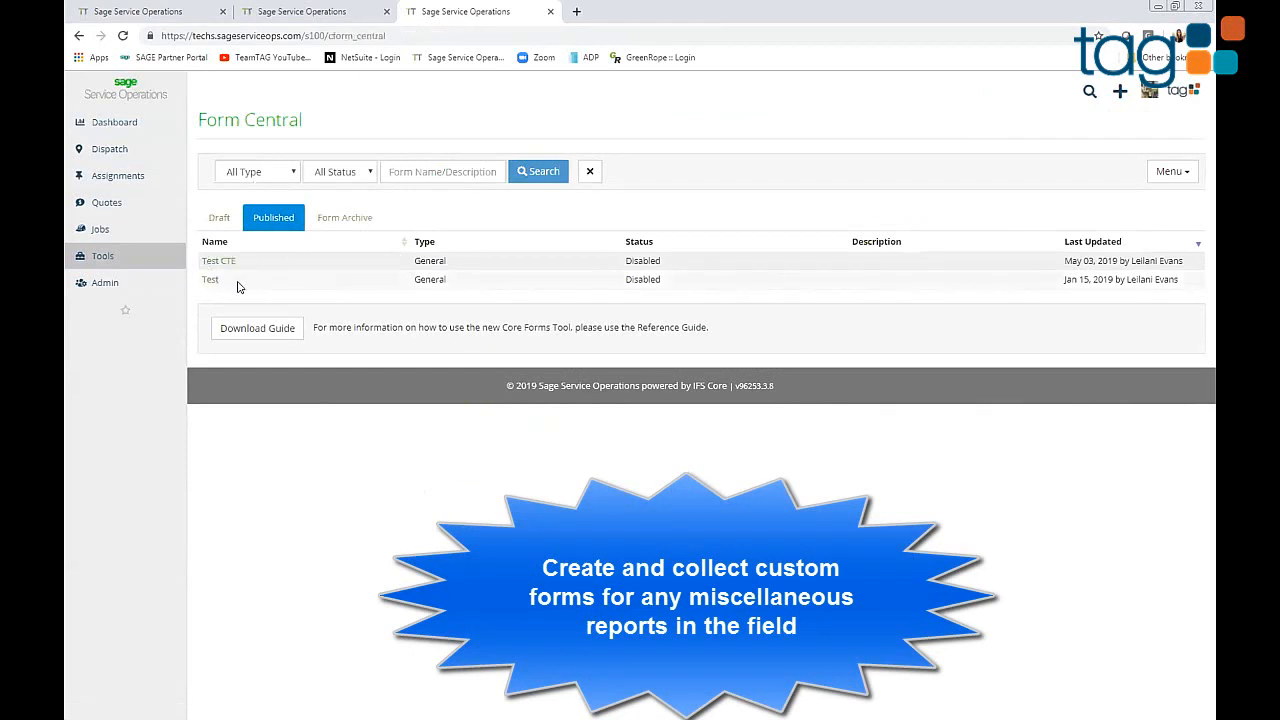
pyautogui.click(114, 122)
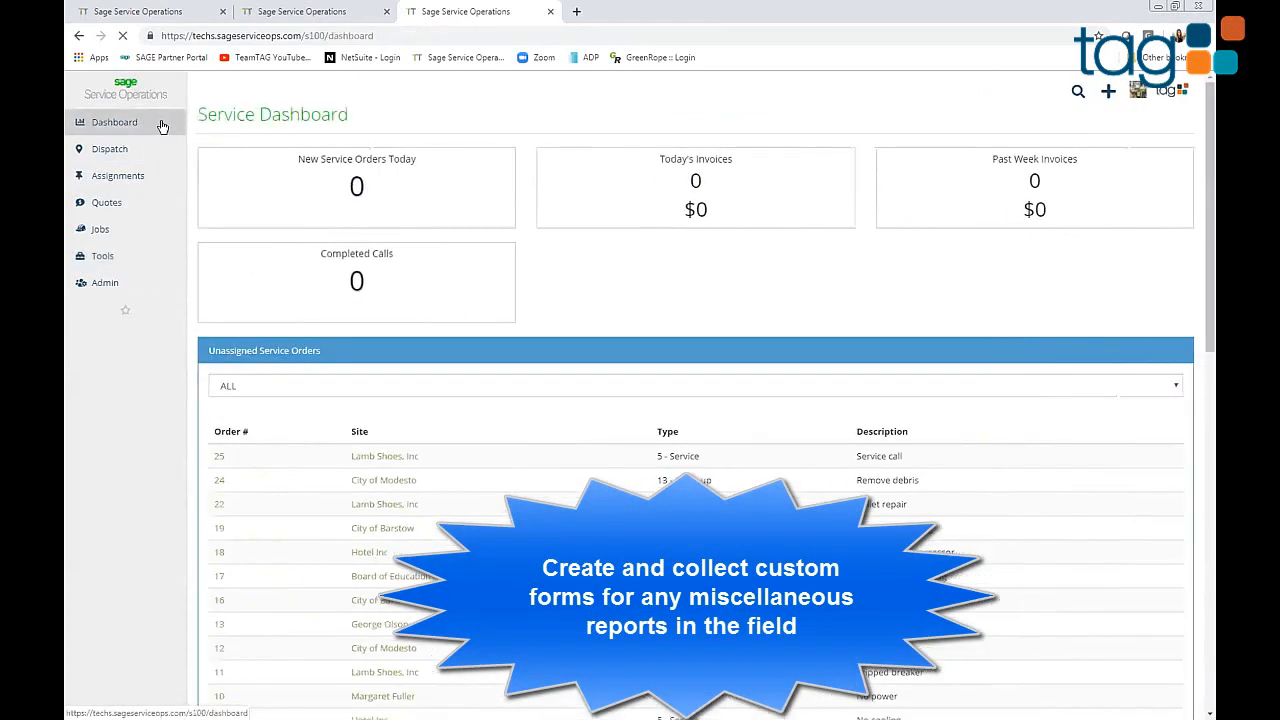
pyautogui.moveTo(114, 266)
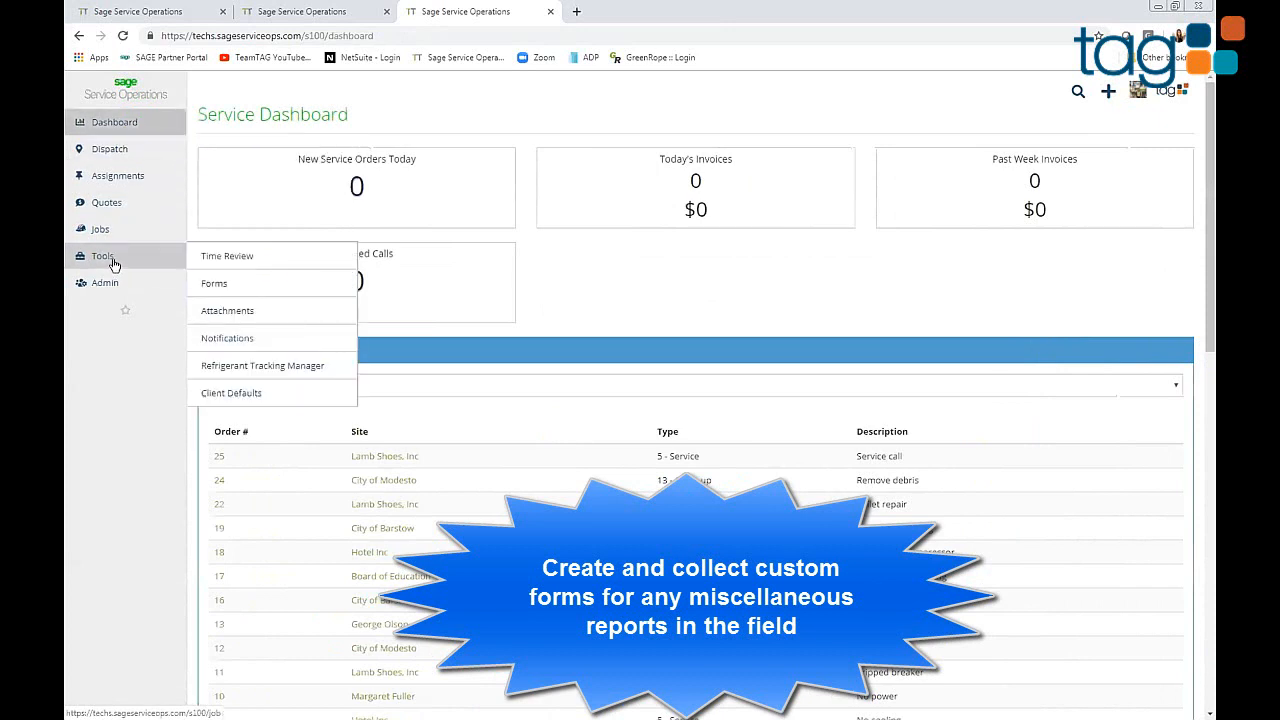
pyautogui.click(235, 283)
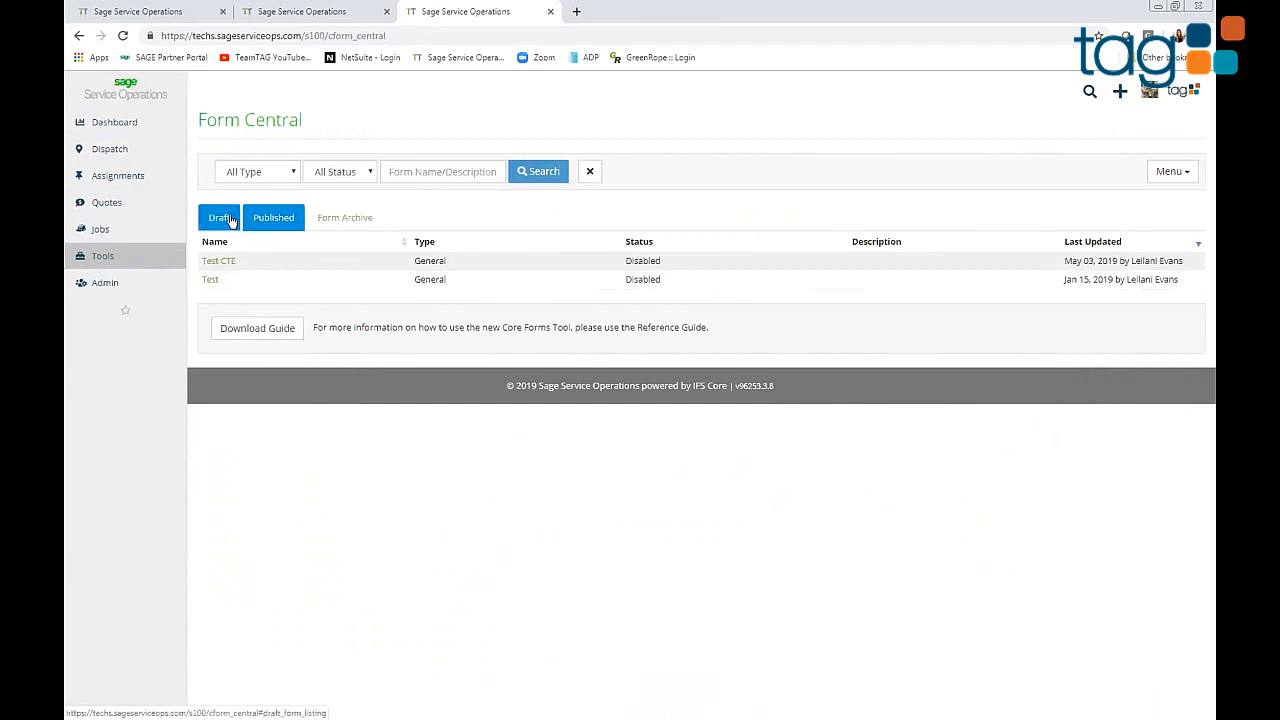
pyautogui.click(211, 261)
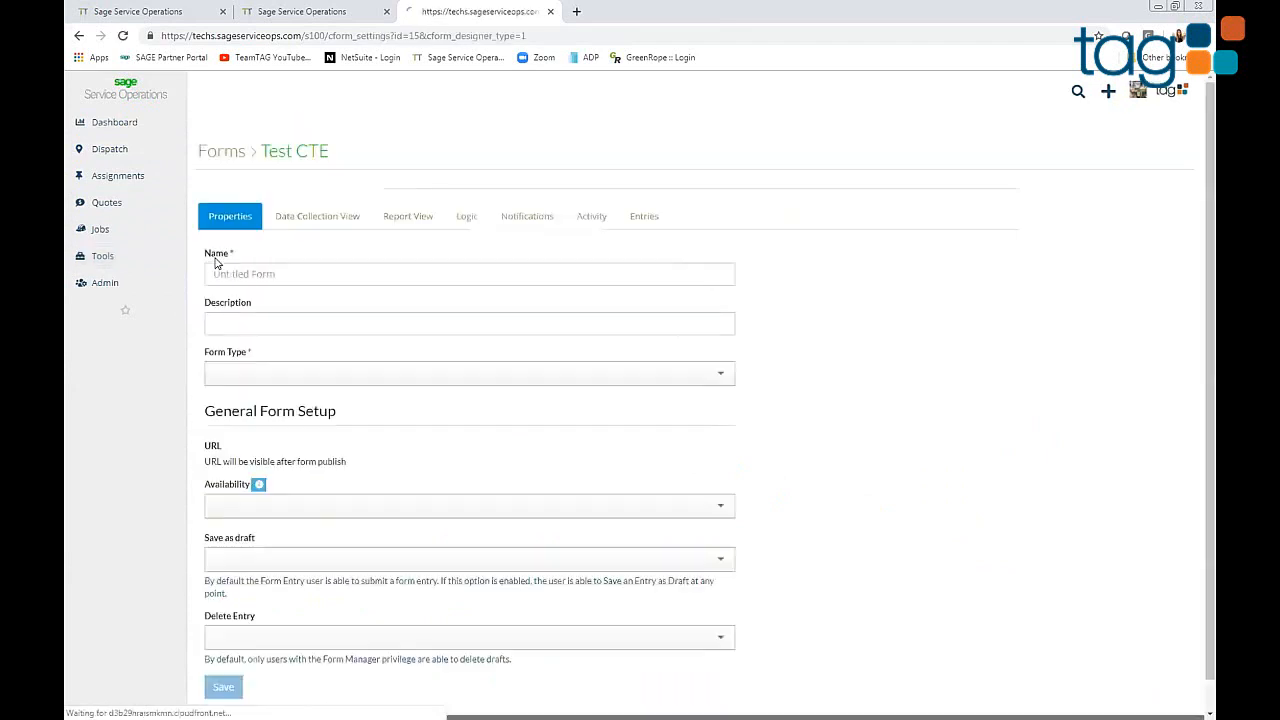
pyautogui.click(342, 237)
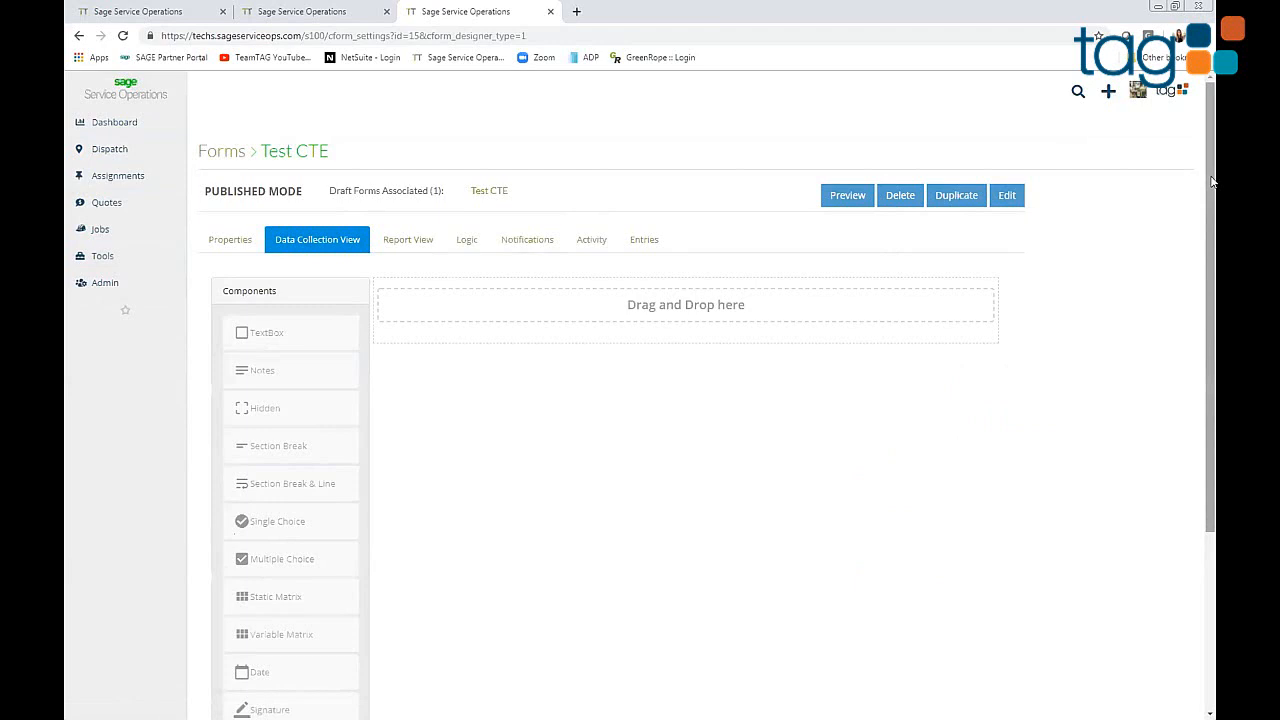
pyautogui.moveTo(1212, 181); pyautogui.dragTo(1214, 190)
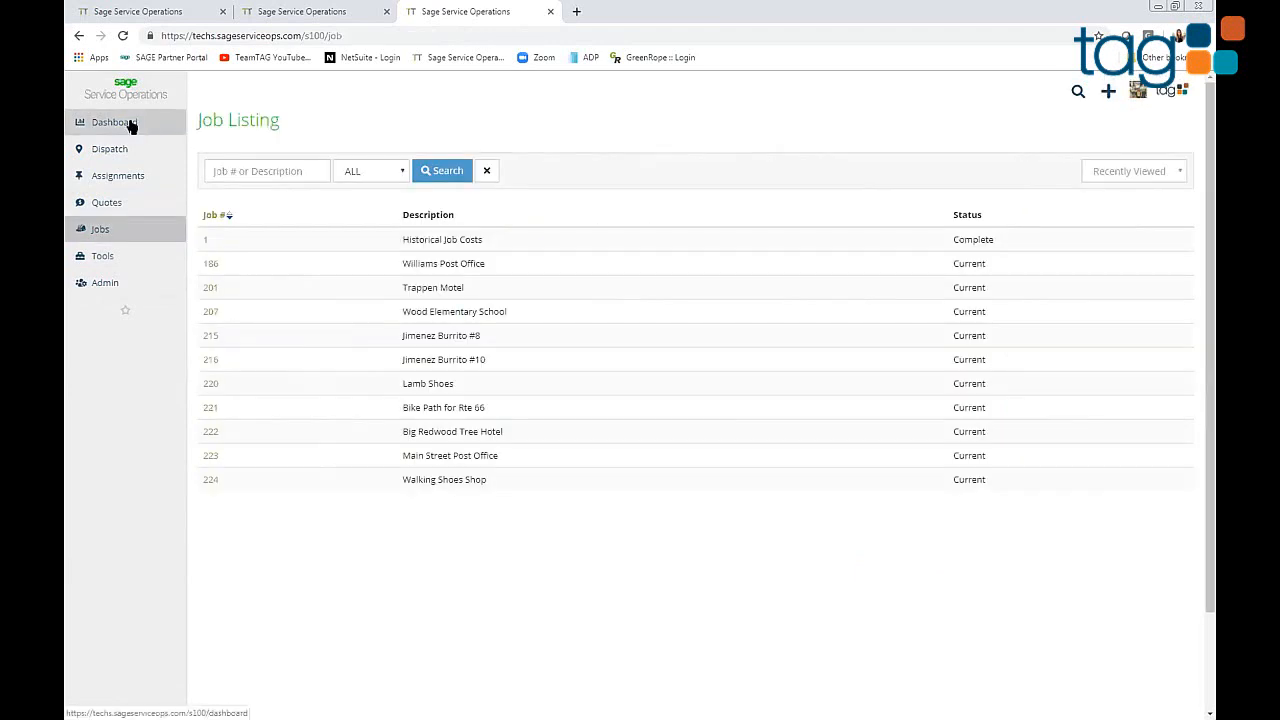
# Open the dispatch map of work orders and examine Southern California close up.
pyautogui.click(130, 124)
pyautogui.moveTo(128, 149)
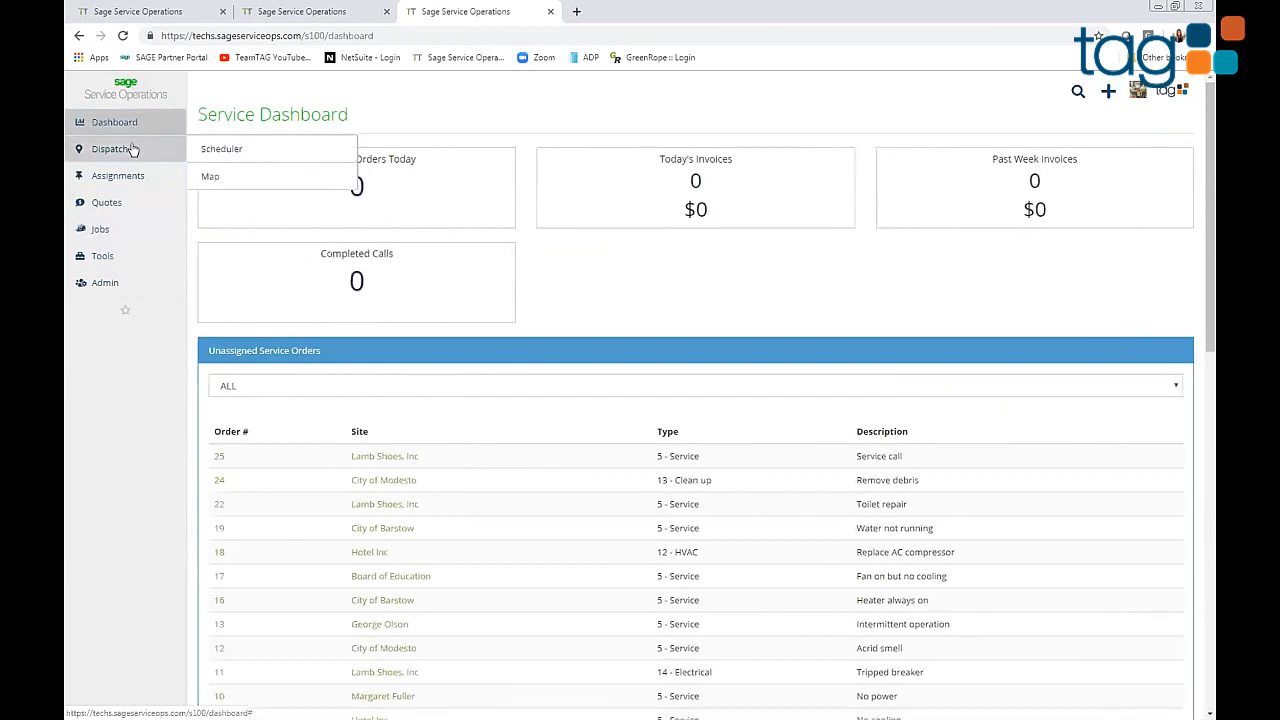
pyautogui.click(213, 175)
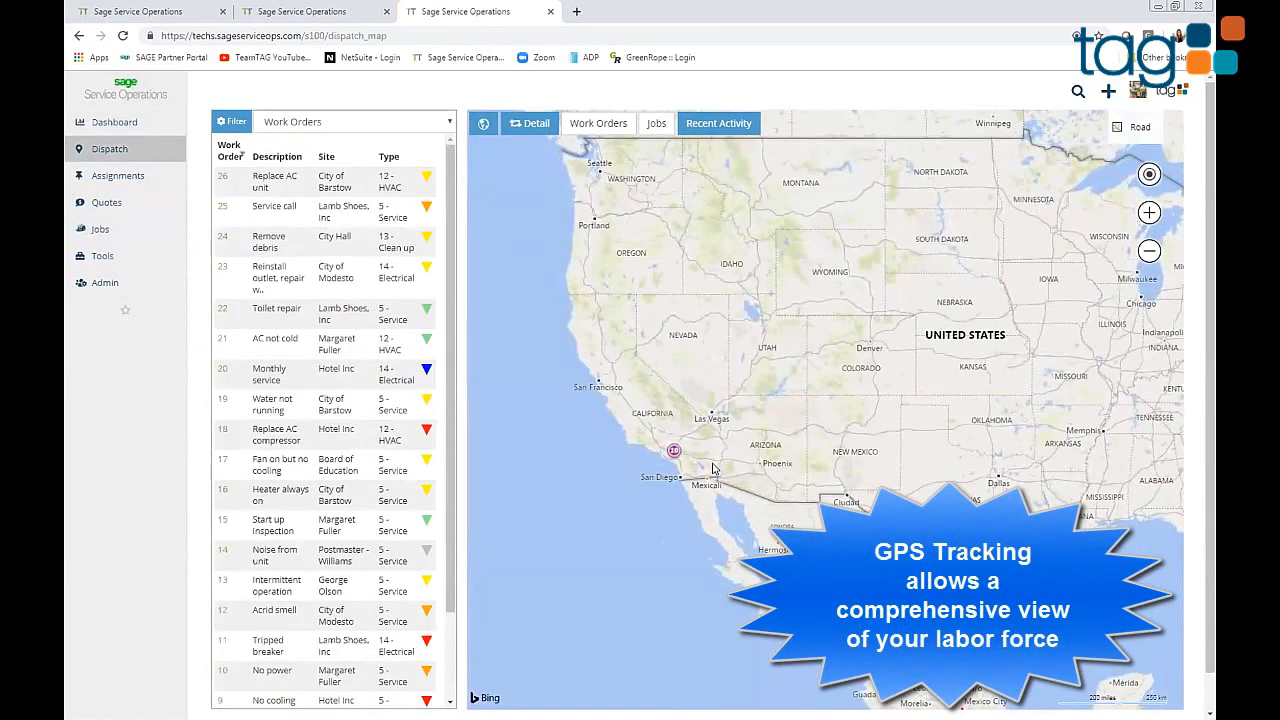
pyautogui.click(1149, 213)
pyautogui.click(1149, 213)
pyautogui.click(1149, 213)
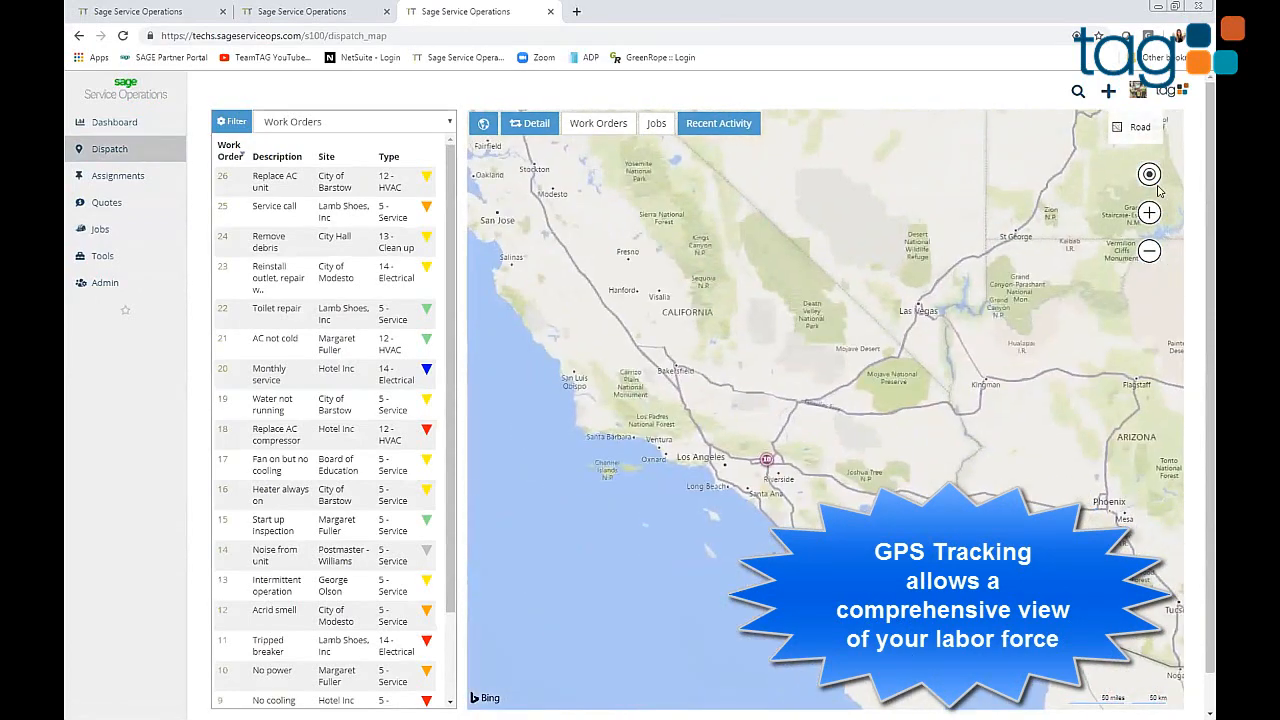
# Examine the recent activity marker near Rancho Cucamonga on the dispatch map and the surrounding Southern California area.
pyautogui.click(1149, 213)
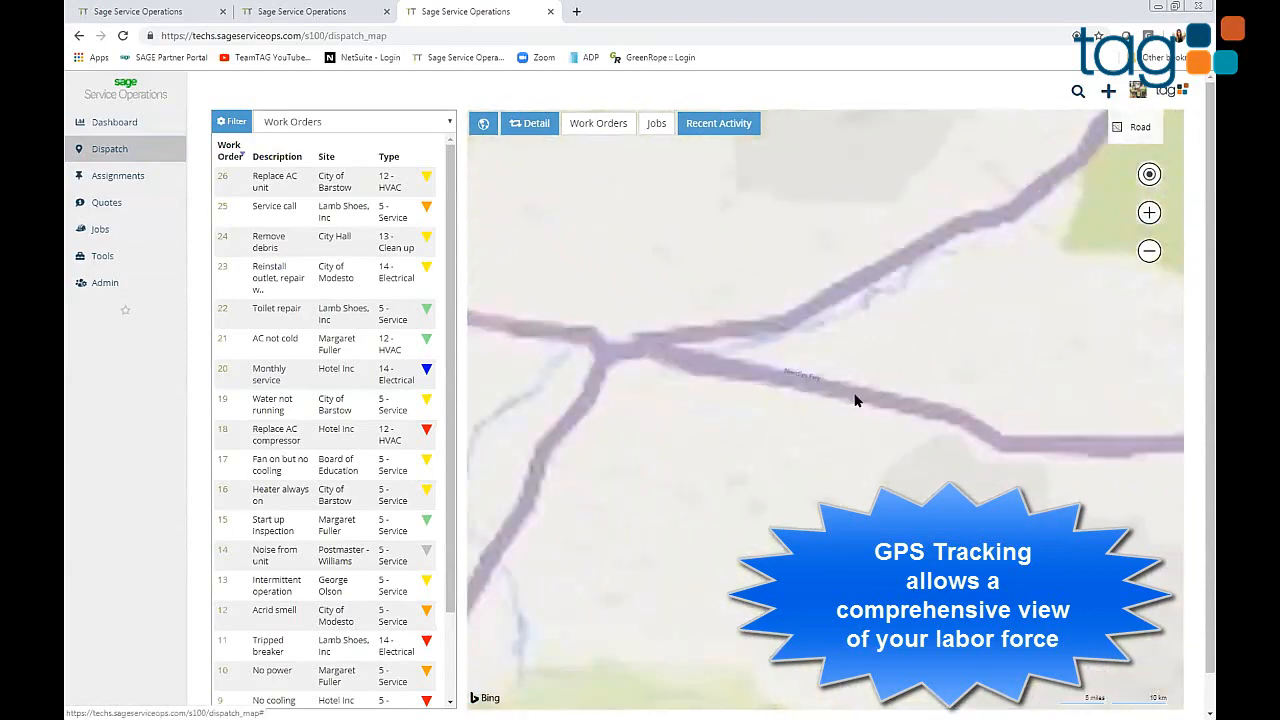
pyautogui.moveTo(887, 457)
pyautogui.mouseDown()
pyautogui.moveTo(920, 402)
pyautogui.moveTo(976, 360)
pyautogui.mouseUp()
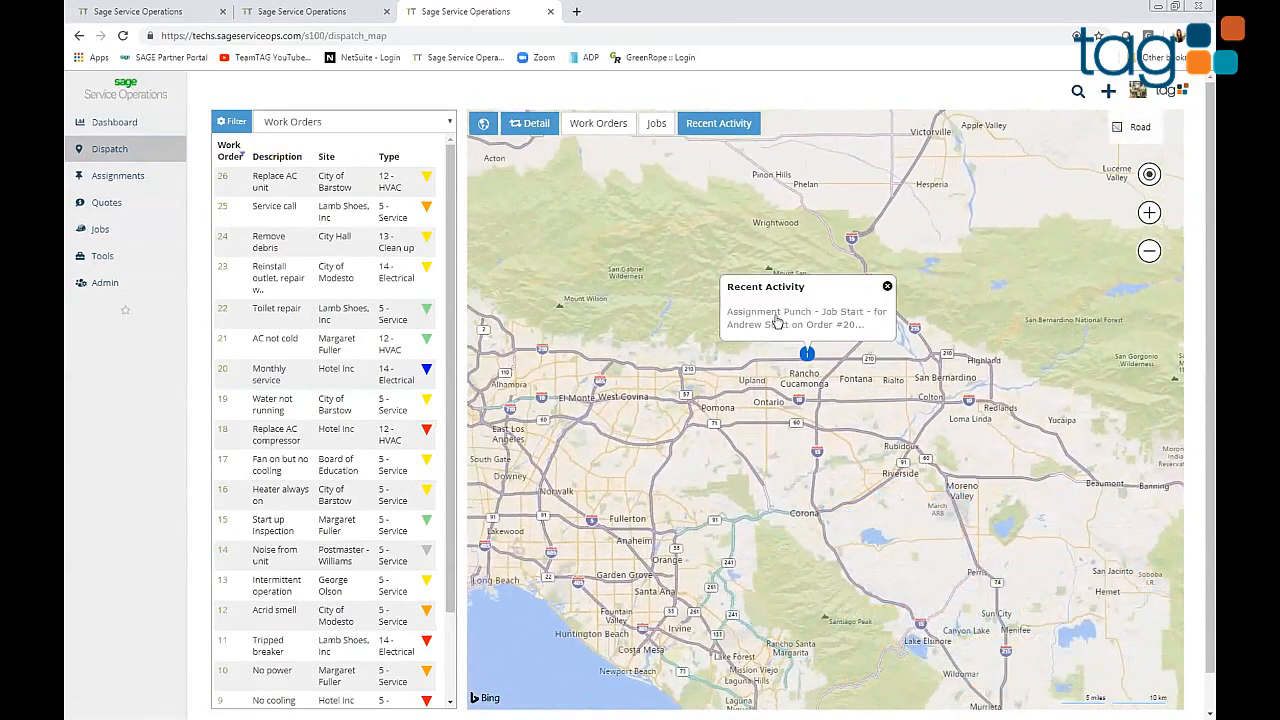
pyautogui.moveTo(809, 357); pyautogui.dragTo(803, 300)
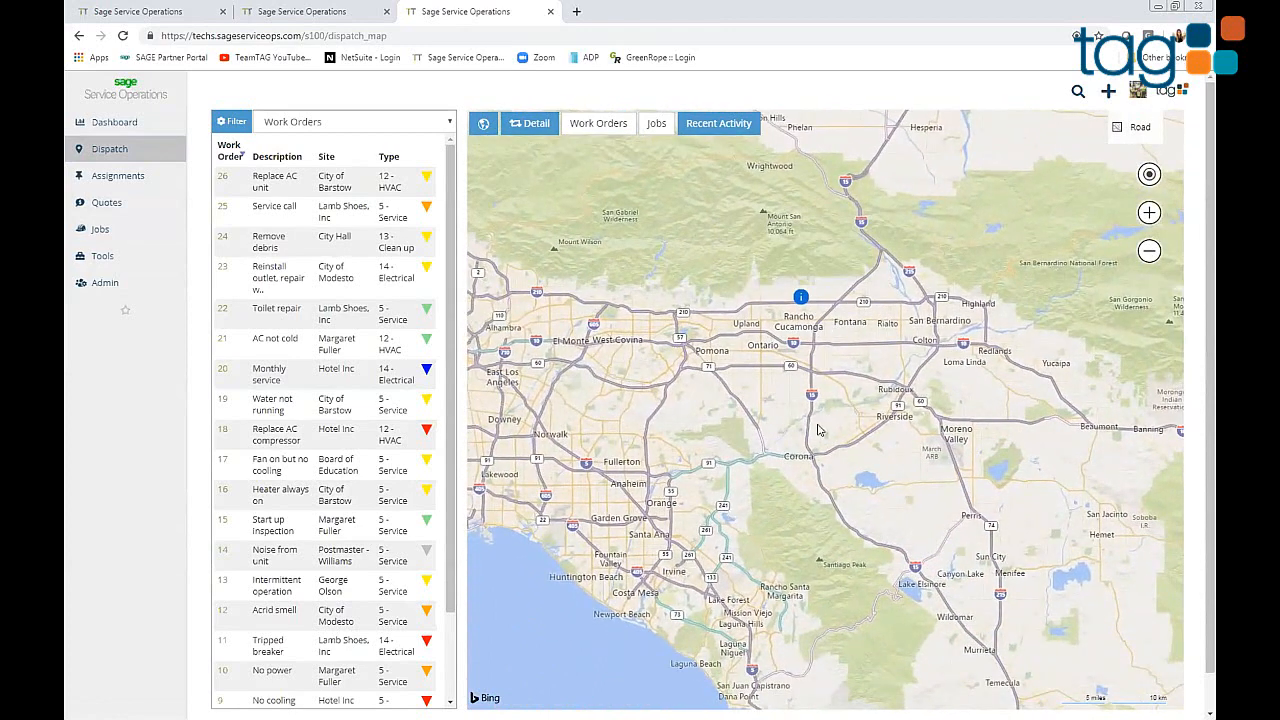
pyautogui.moveTo(1028, 434); pyautogui.dragTo(910, 348)
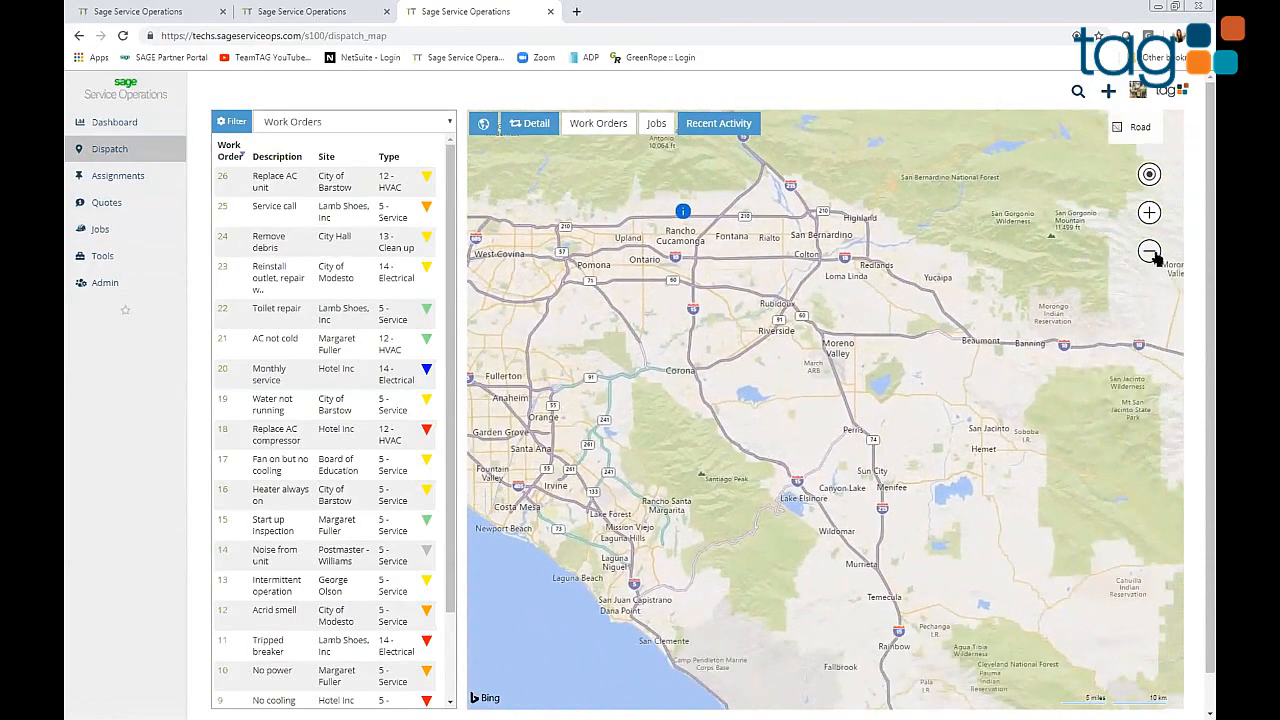
pyautogui.click(1149, 212)
pyautogui.click(1149, 212)
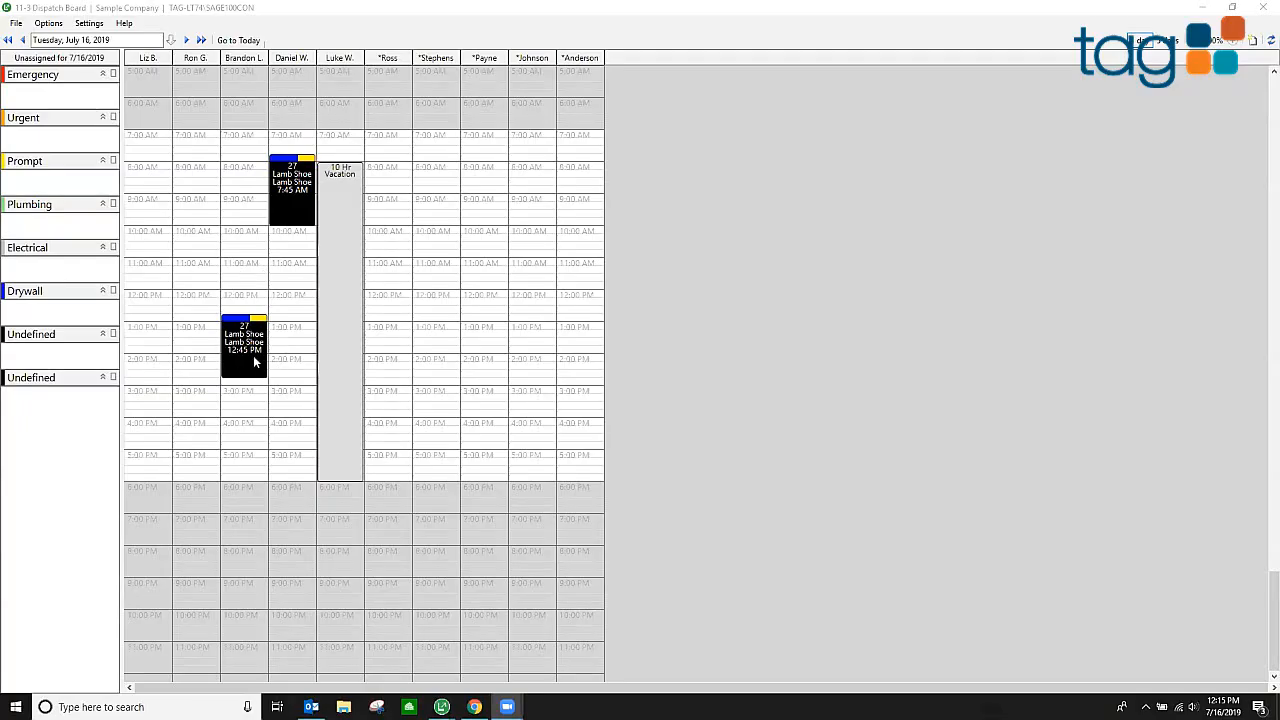
# Switch to the Sage 100 Contractor Dispatch Board and open the invoice details of the 12:45 PM Lamb Shoes work order.
pyautogui.rightClick(245, 350)
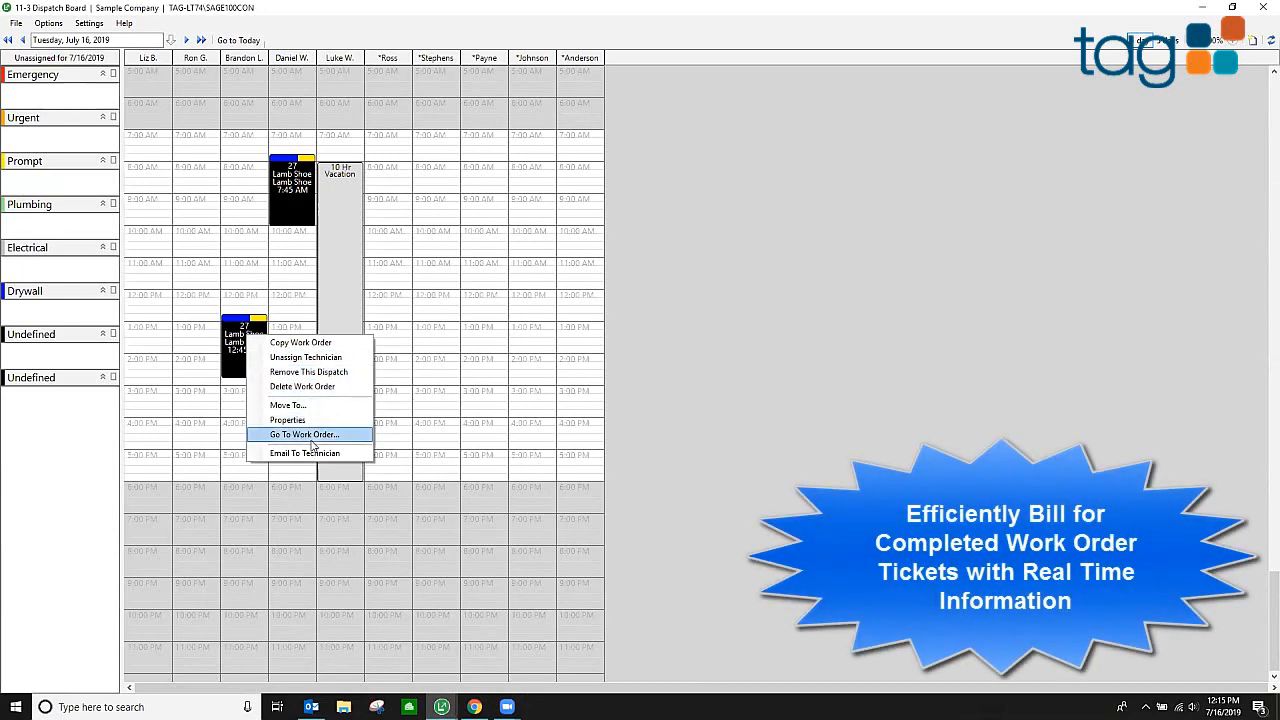
pyautogui.press('Return')
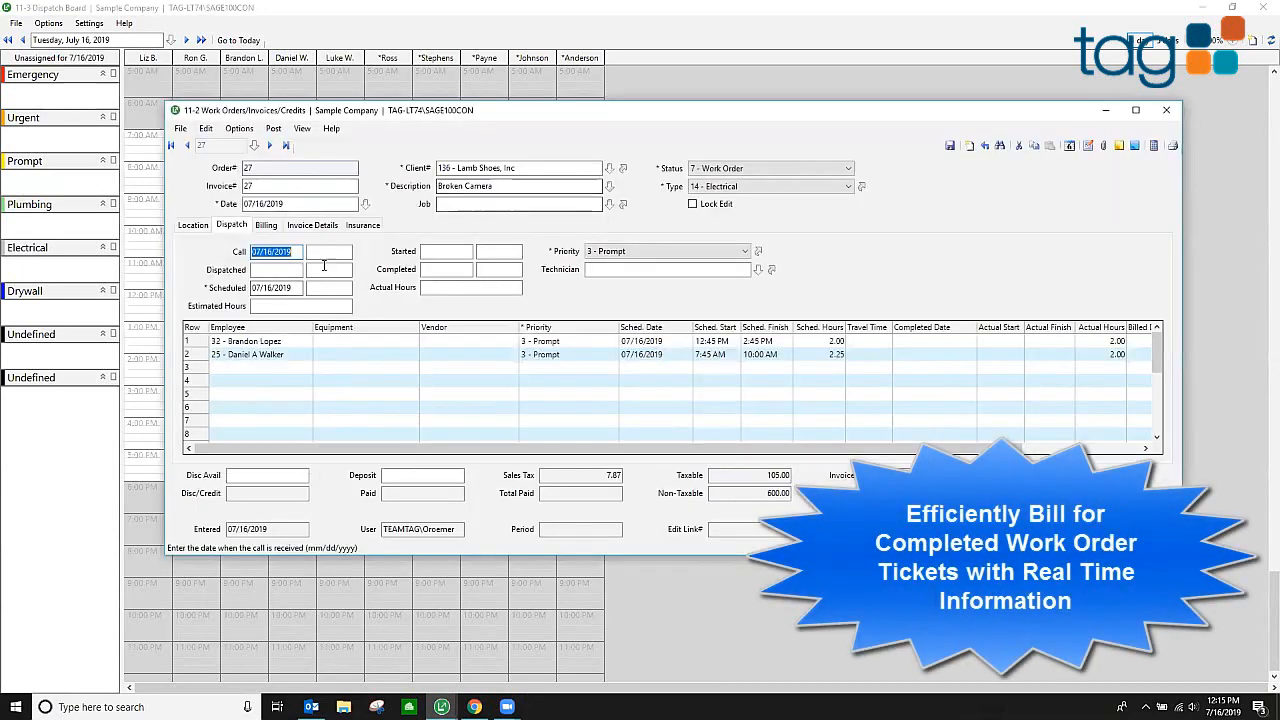
pyautogui.click(266, 225)
pyautogui.click(312, 225)
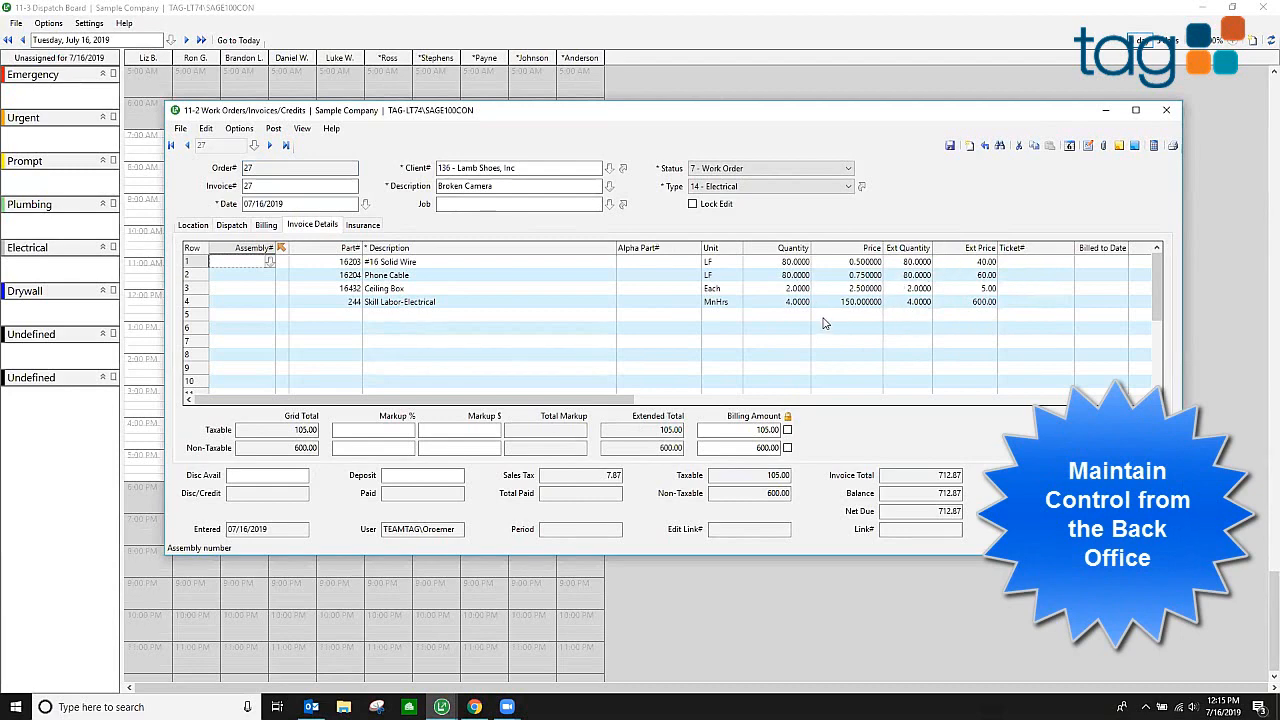
# Set the Skill Labor-Electrical unit price to 175 and recalculate the invoice totals.
pyautogui.click(869, 304)
pyautogui.write('175')
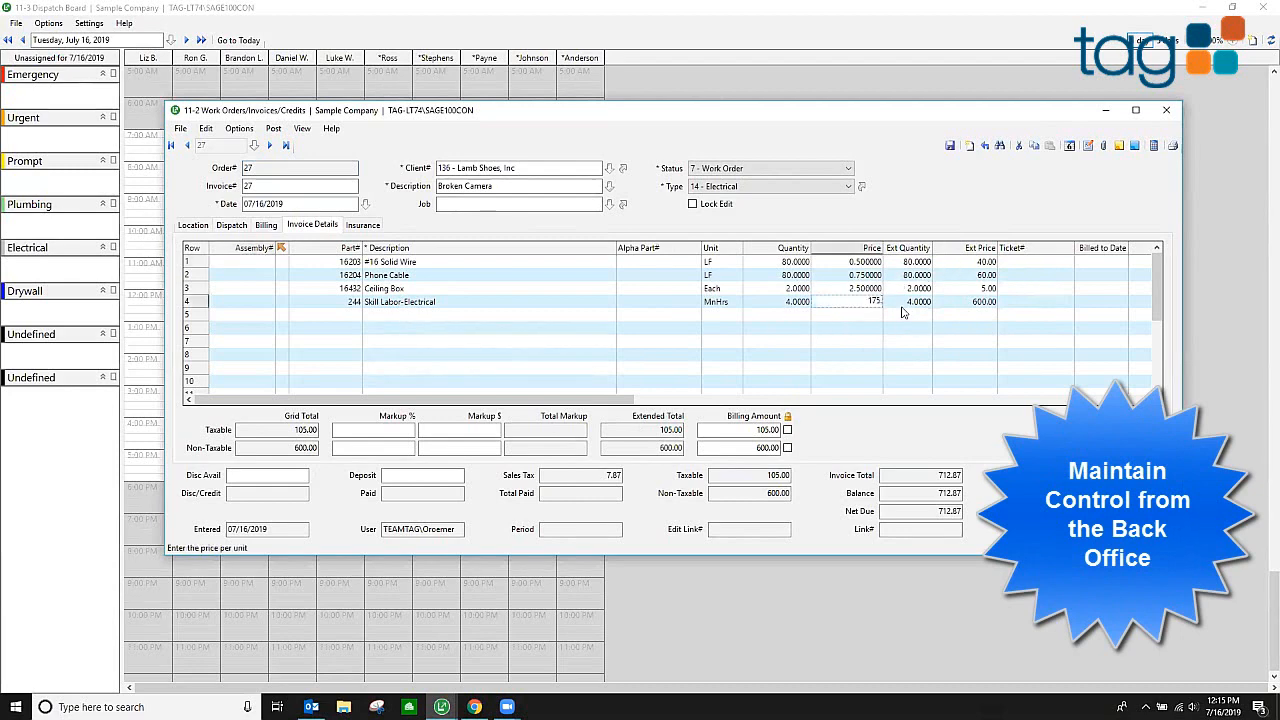
pyautogui.press('Return')
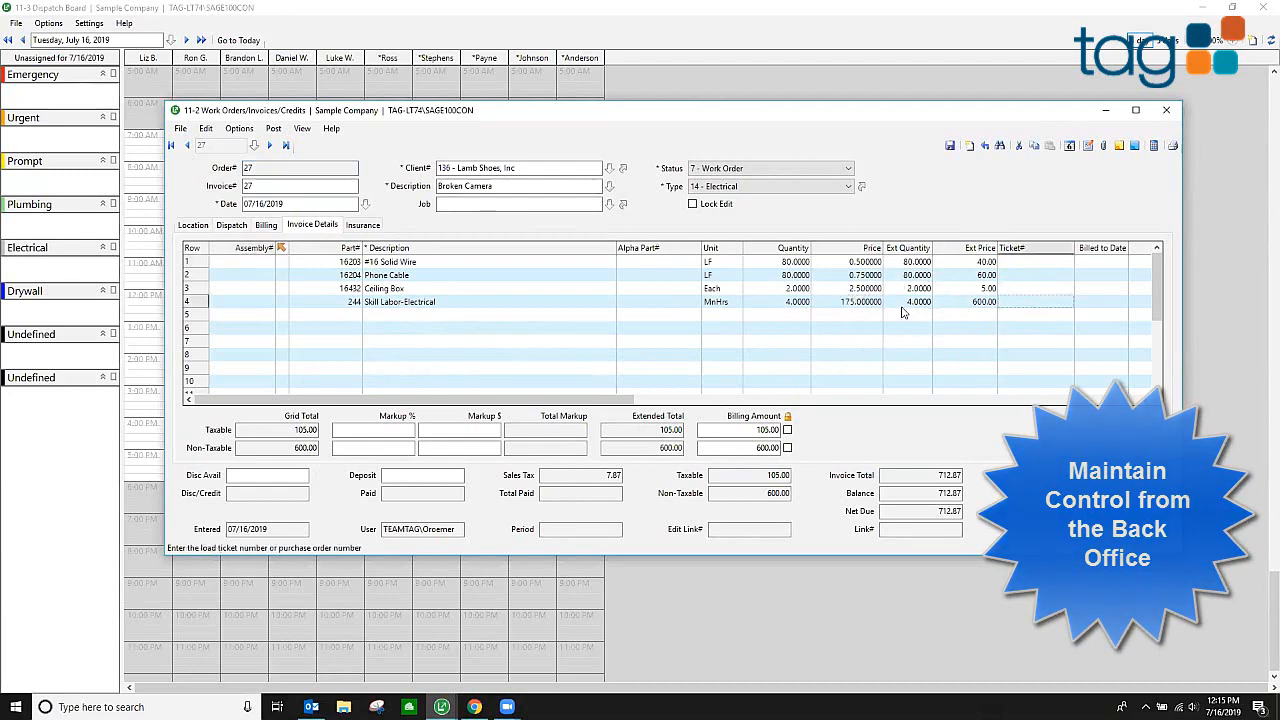
pyautogui.click(1154, 147)
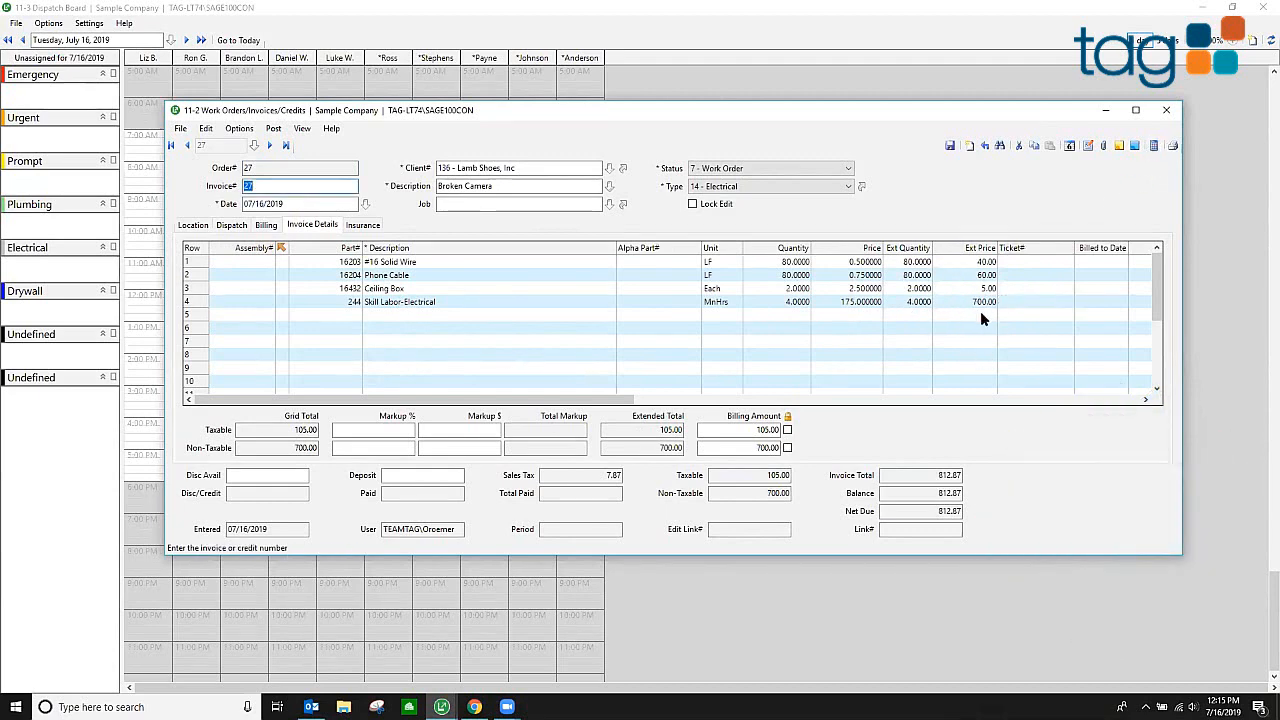
# Set the Ceiling Box unit price to 3 and recalculate the invoice totals.
pyautogui.click(832, 290)
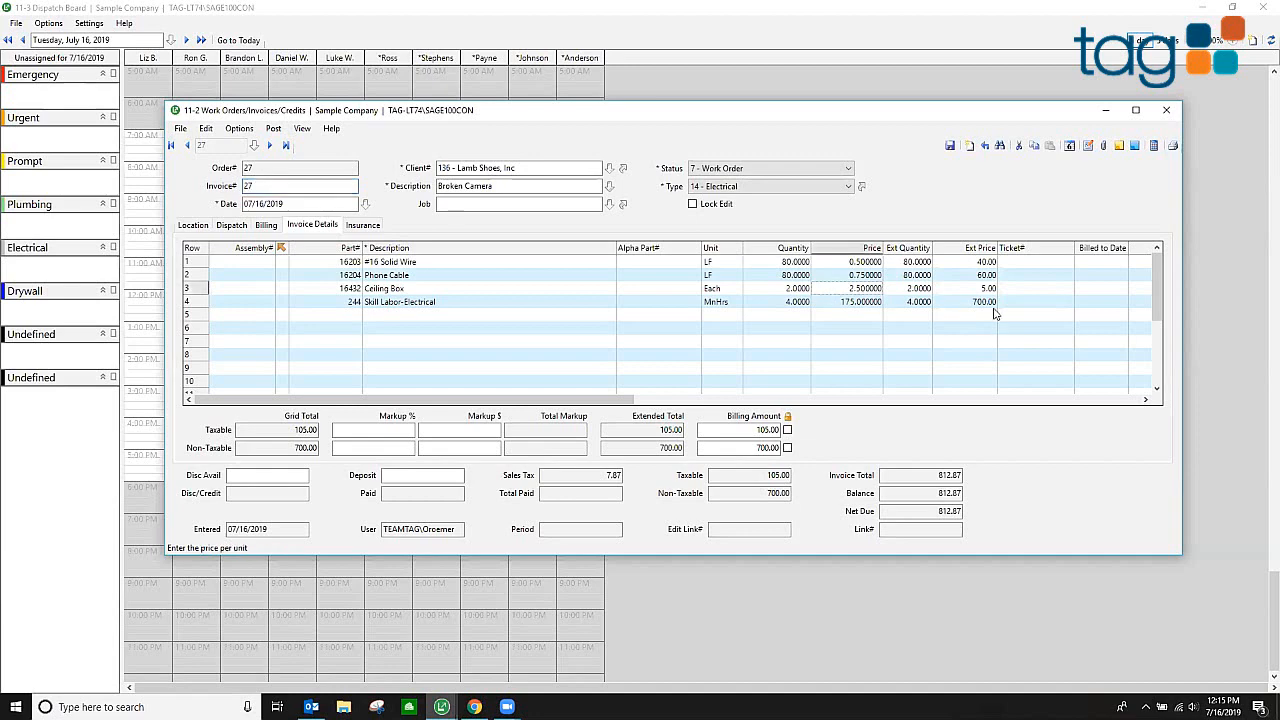
pyautogui.write('3')
pyautogui.press('Tab')
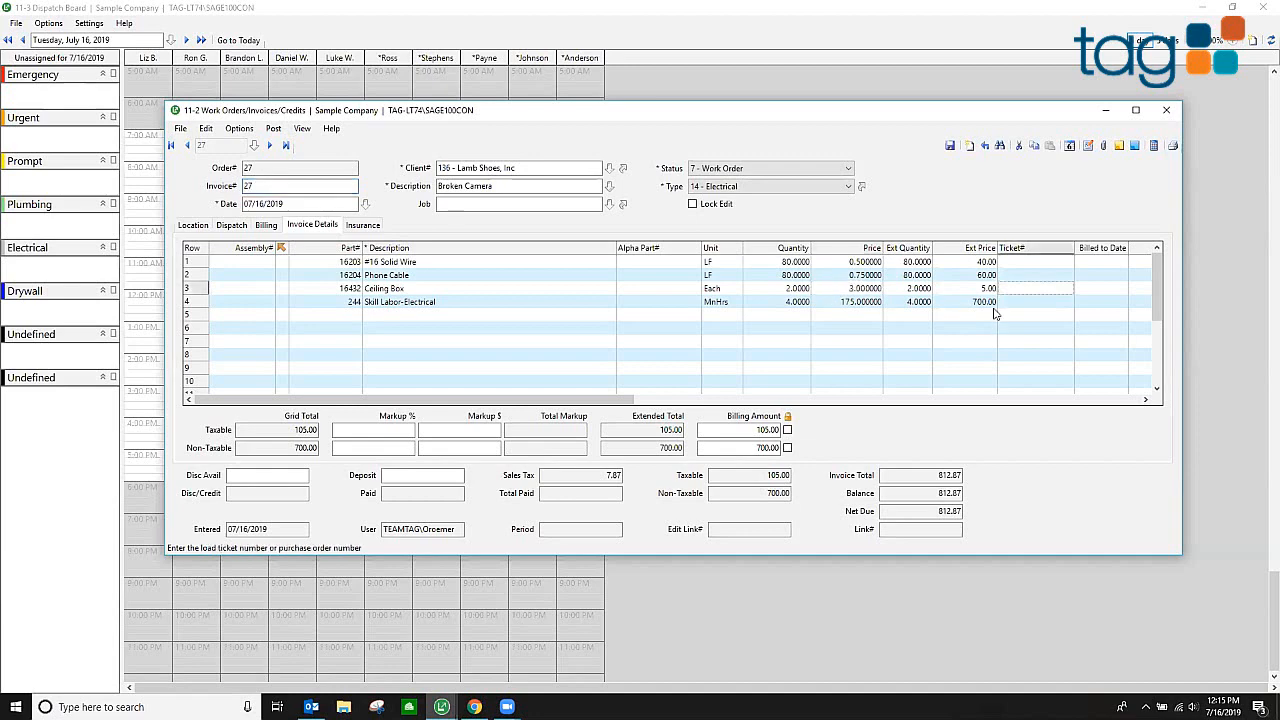
pyautogui.click(1154, 147)
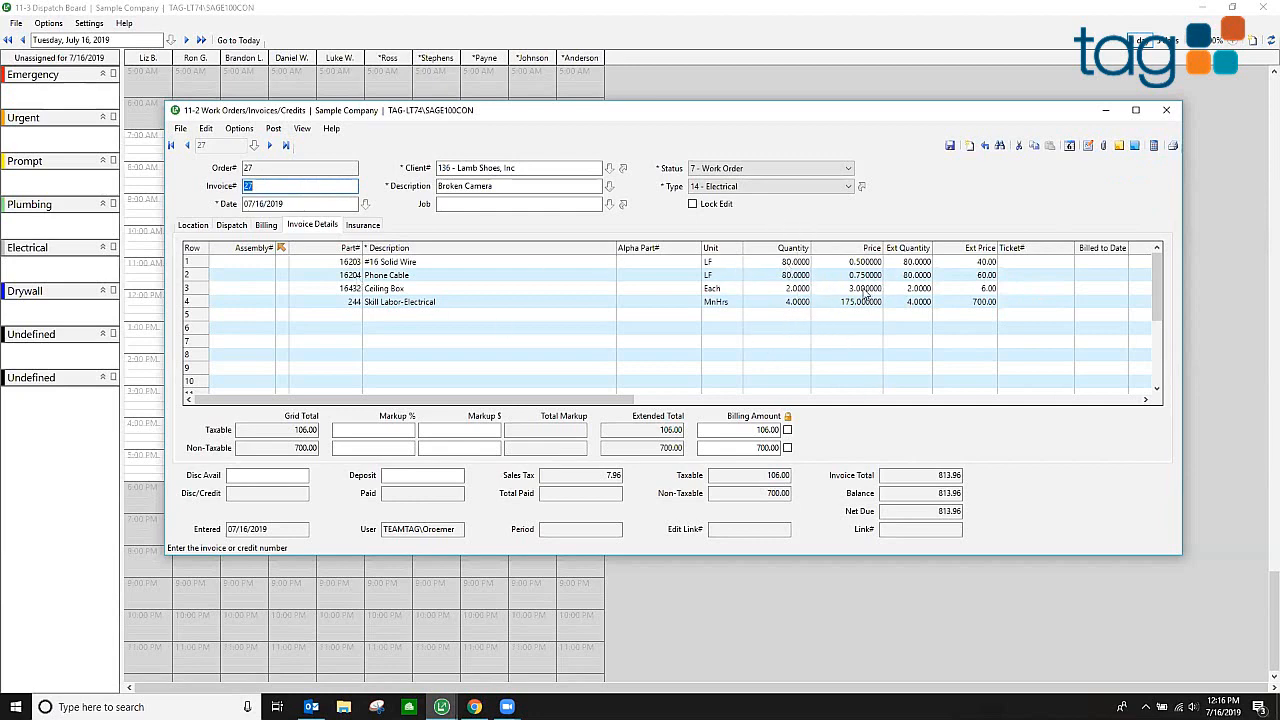
# Delete the #16 Solid Wire line from the invoice details and recalculate the invoice totals.
pyautogui.click(797, 263)
pyautogui.press('Tab')
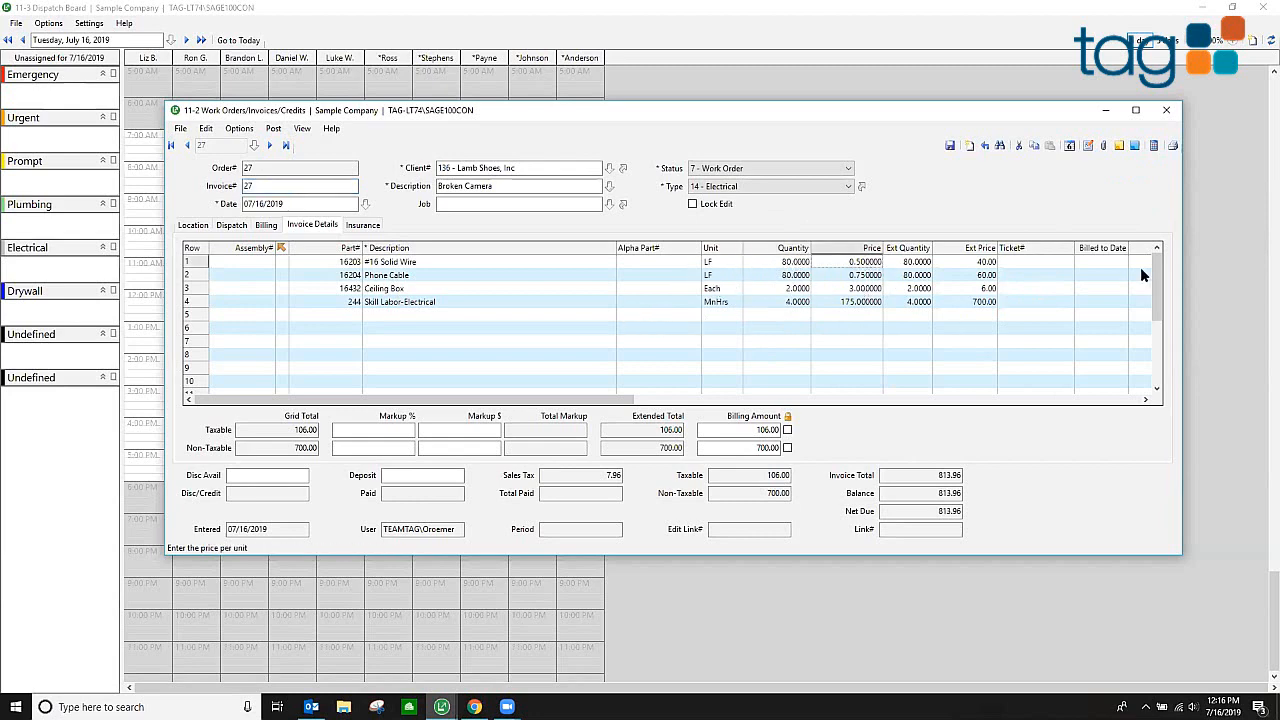
pyautogui.press('Tab')
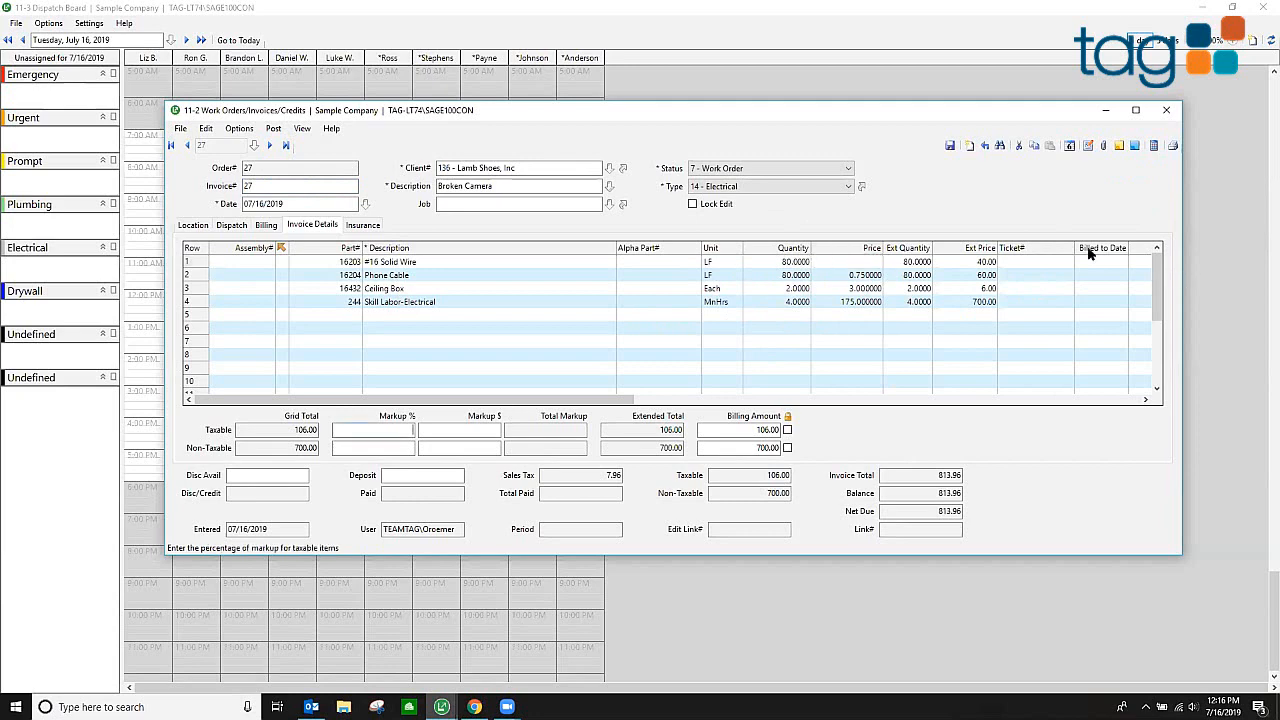
pyautogui.click(198, 264)
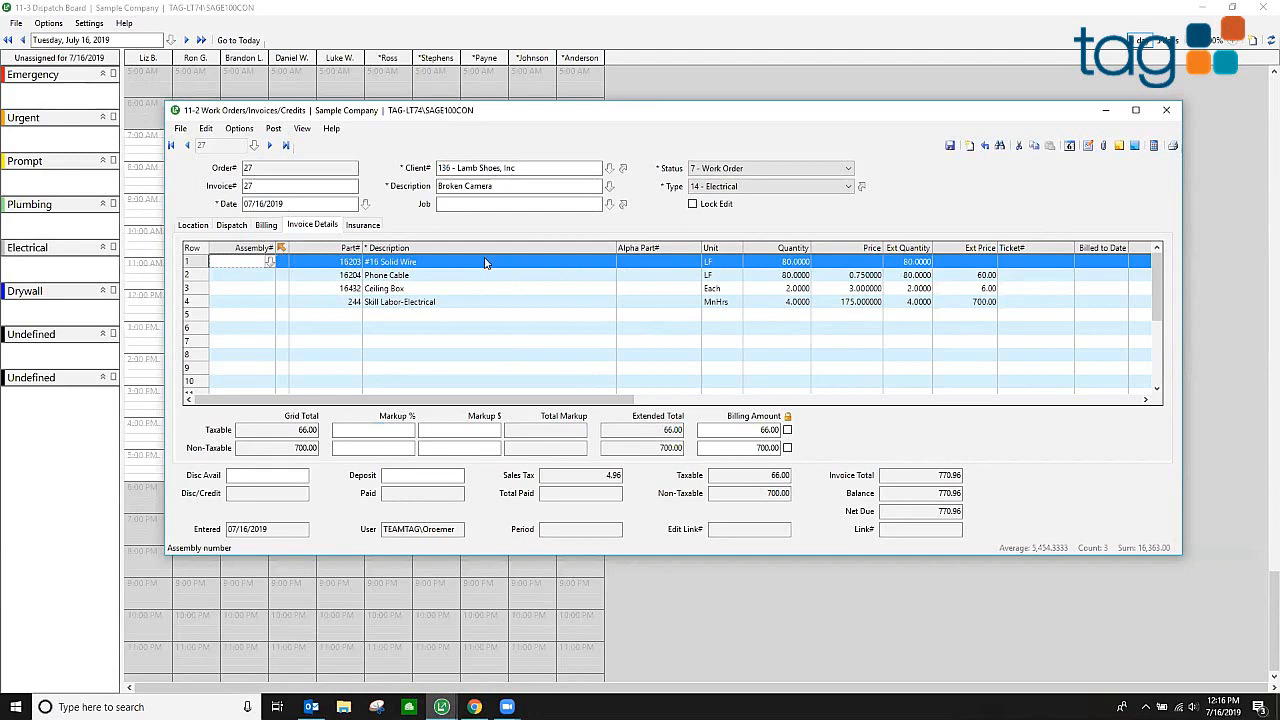
pyautogui.press('Delete')
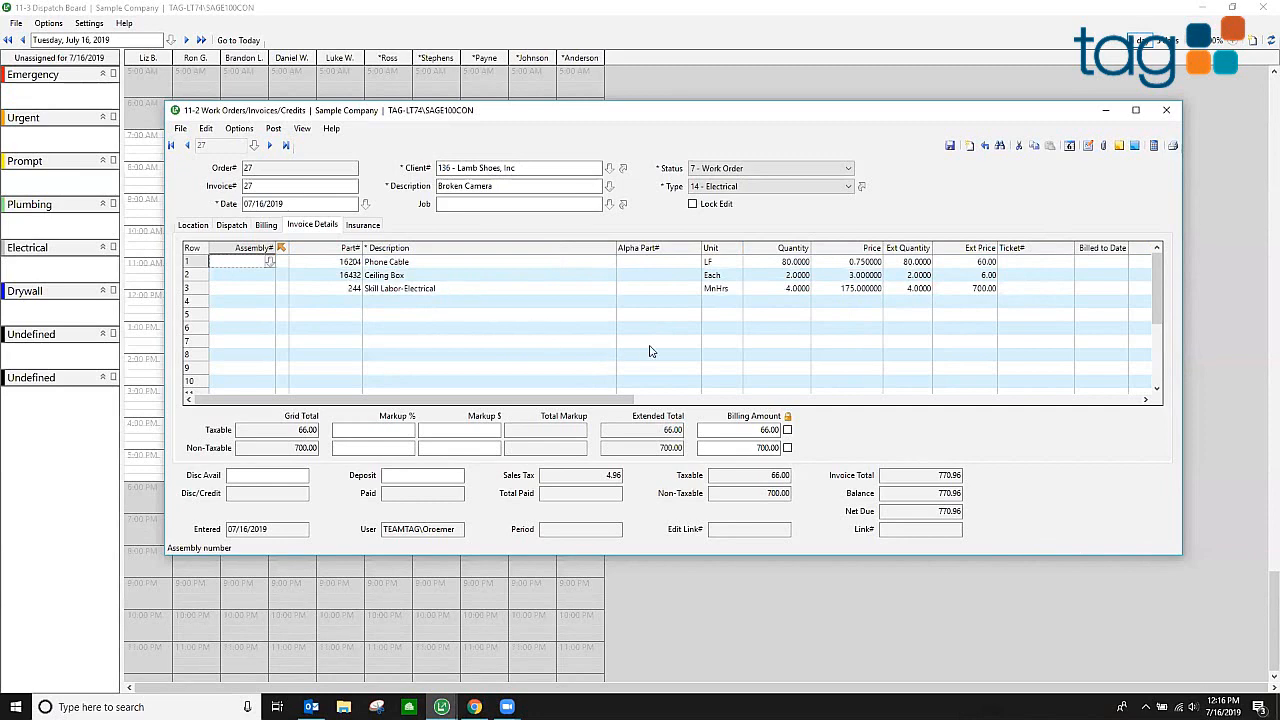
pyautogui.click(1154, 146)
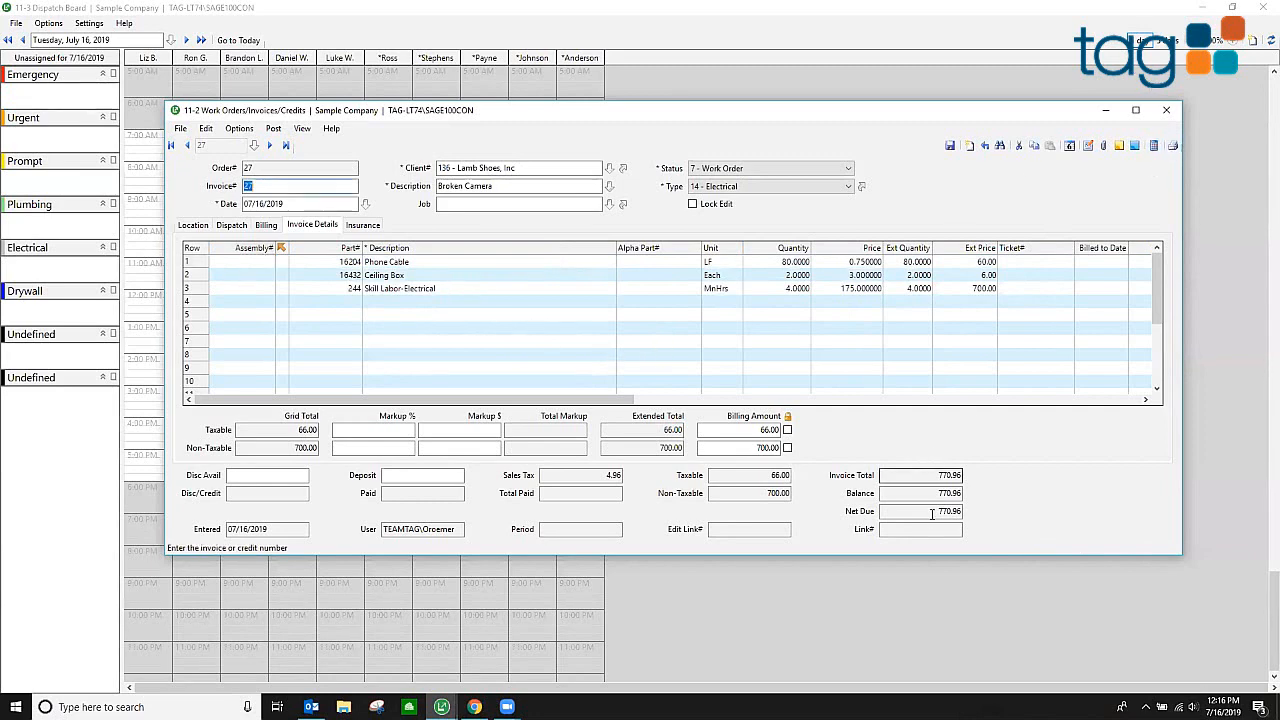
# Apply a 15% markup to both the taxable and the non-taxable amounts of the invoice.
pyautogui.click(375, 430)
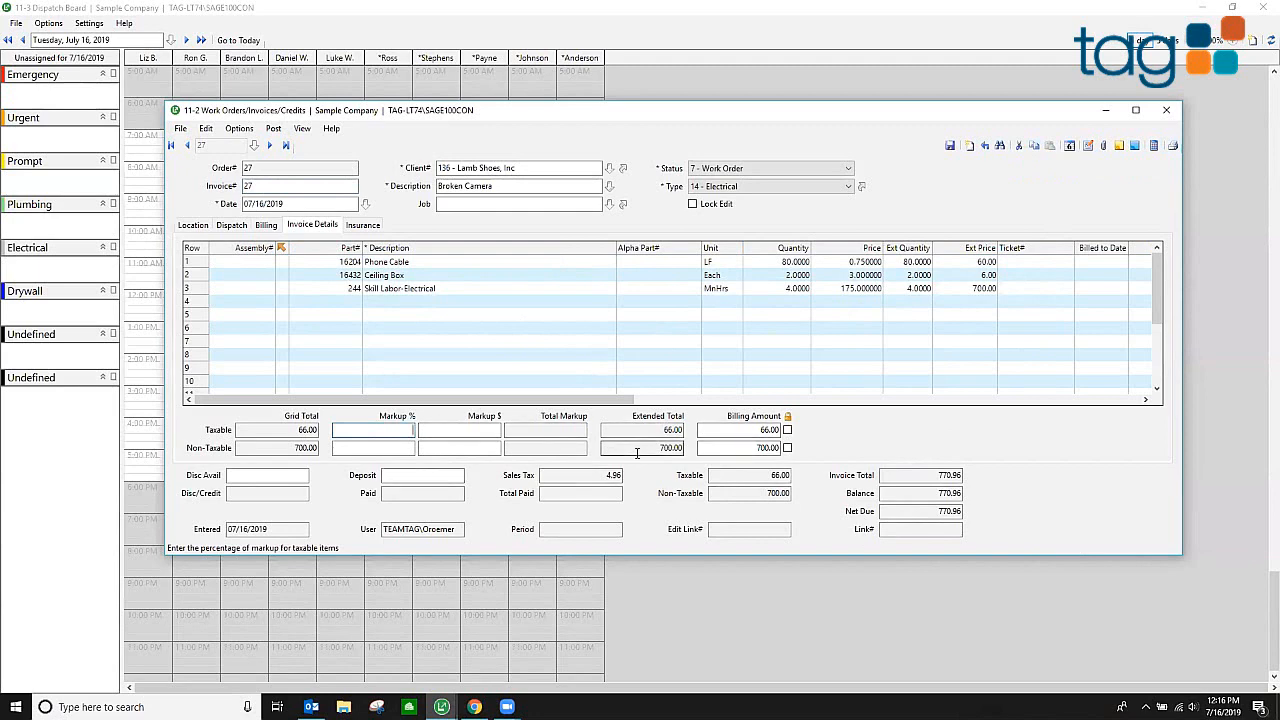
pyautogui.press('Tab')
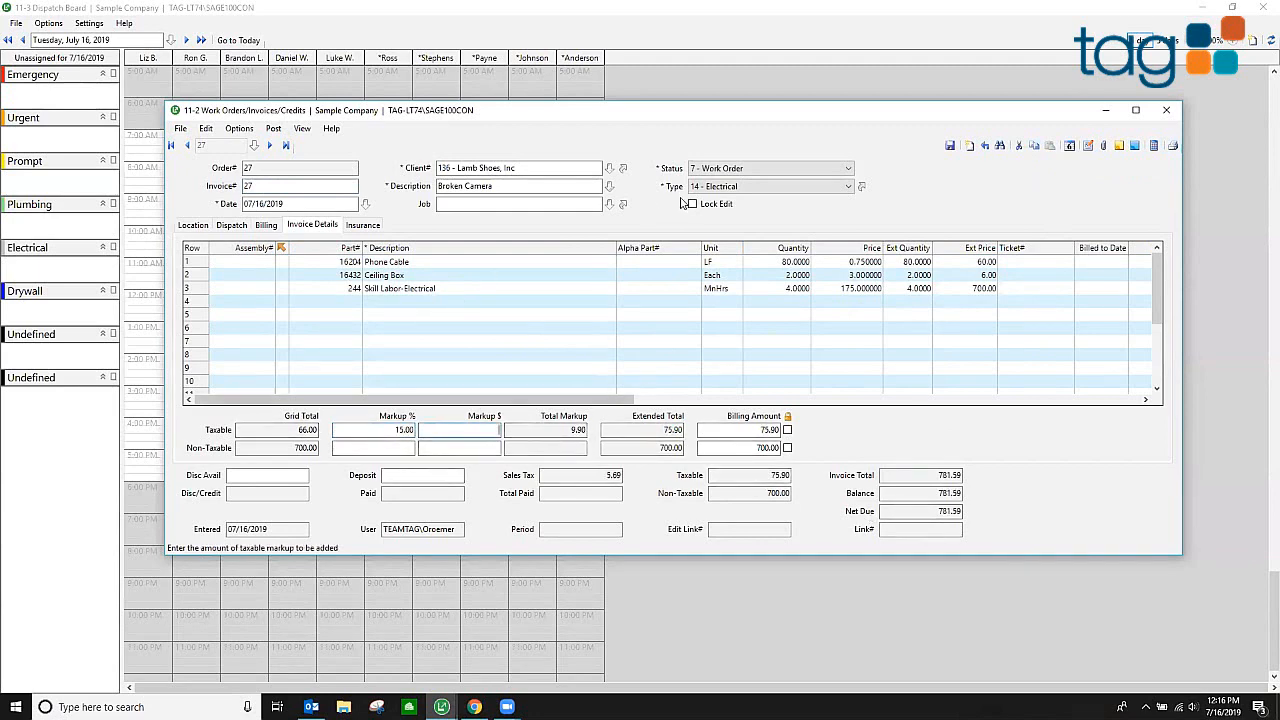
pyautogui.click(378, 449)
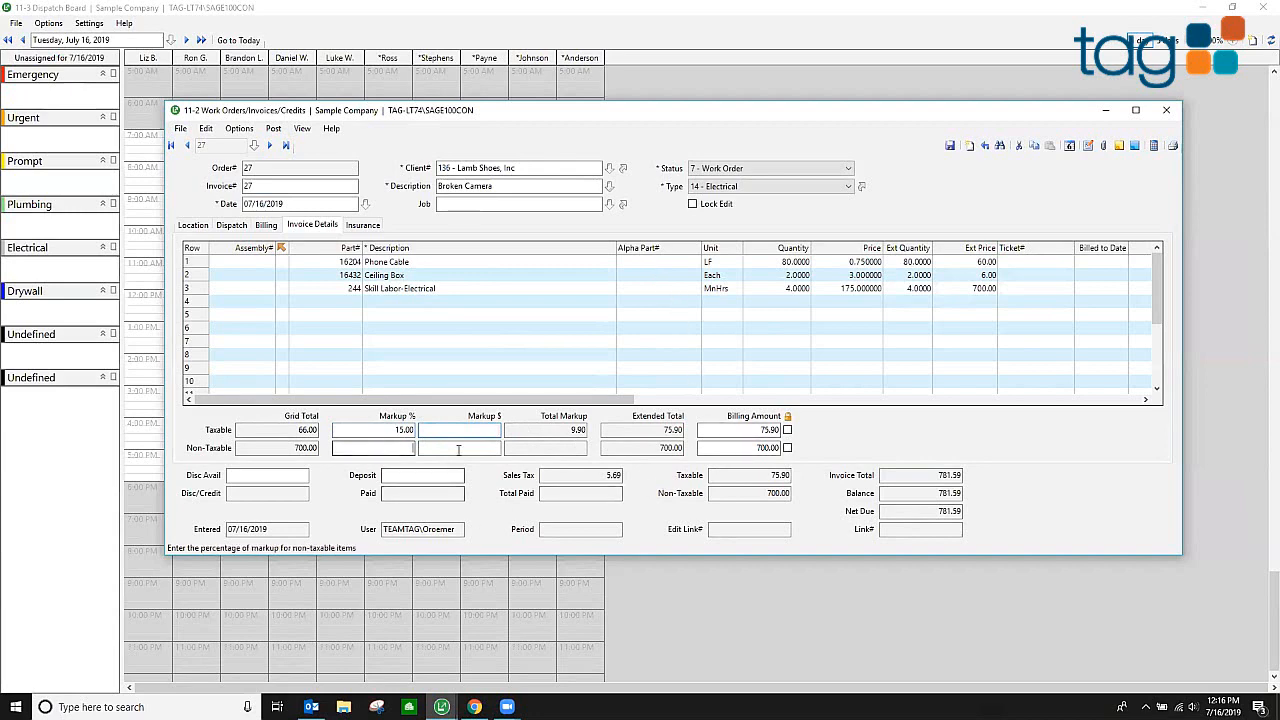
pyautogui.write('15')
pyautogui.press('Tab')
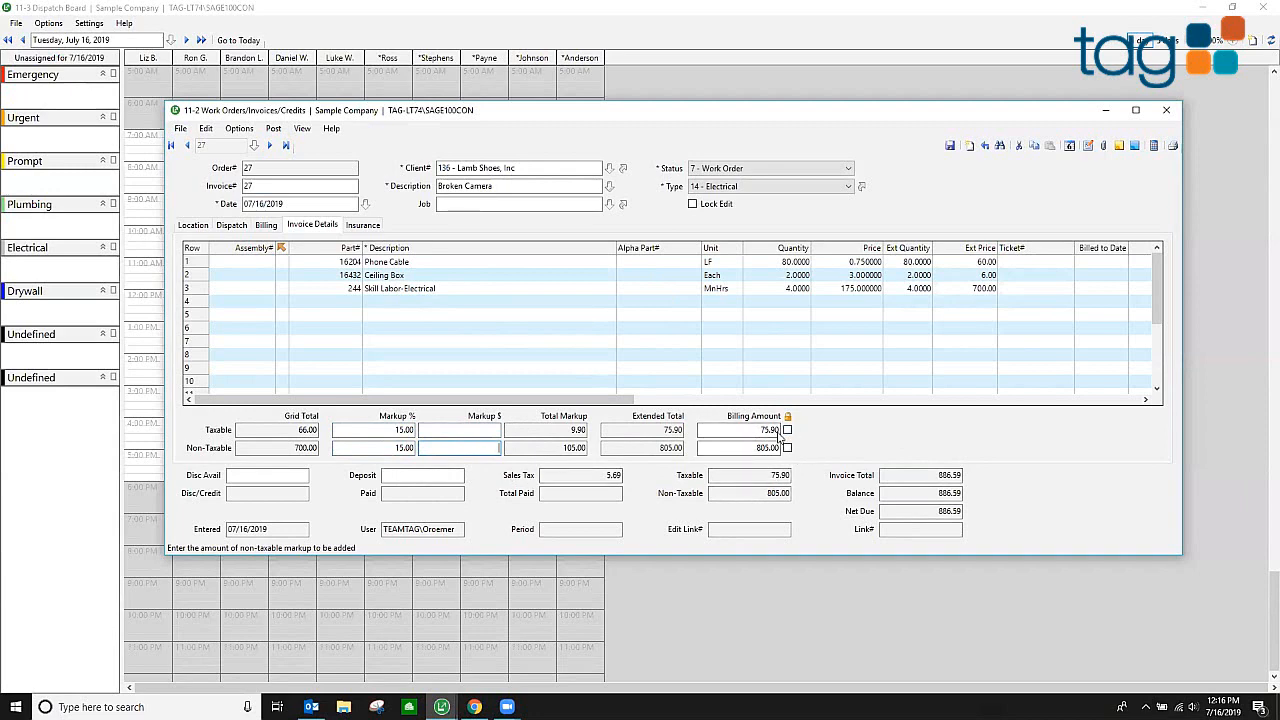
# Review the work order's billing information, including the client PO field and the list of available tax districts.
pyautogui.click(266, 226)
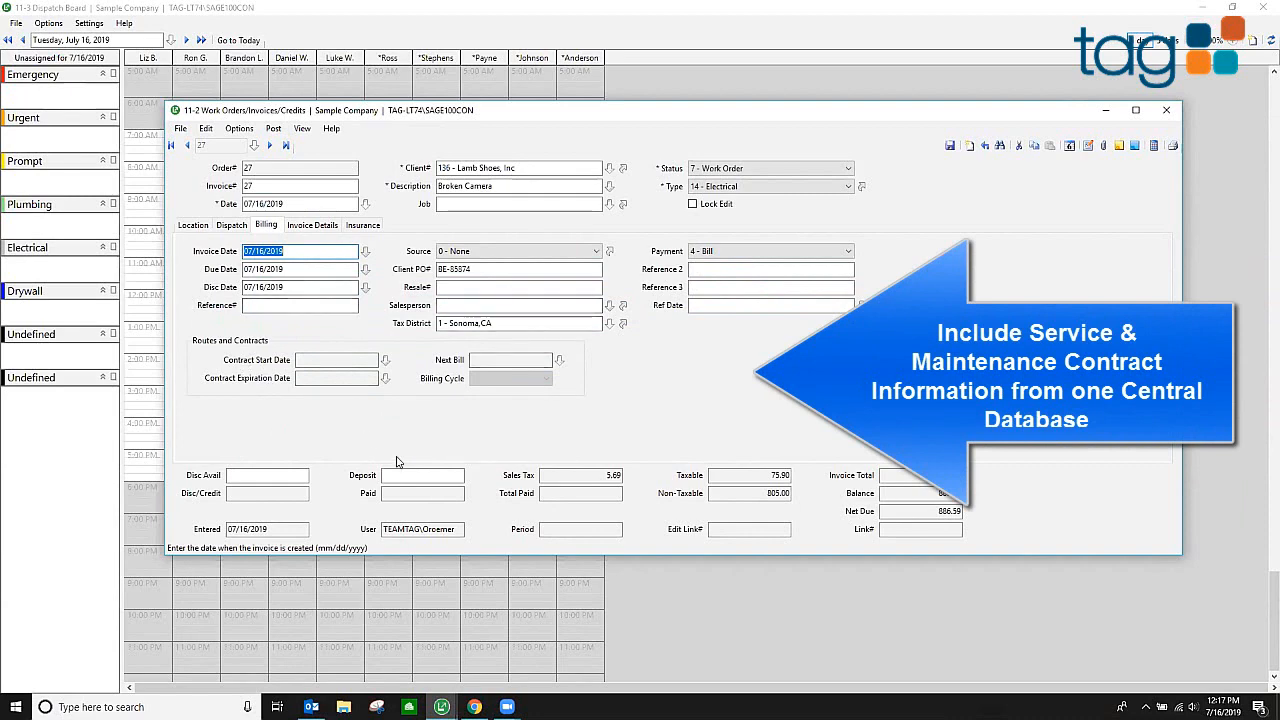
pyautogui.click(478, 269)
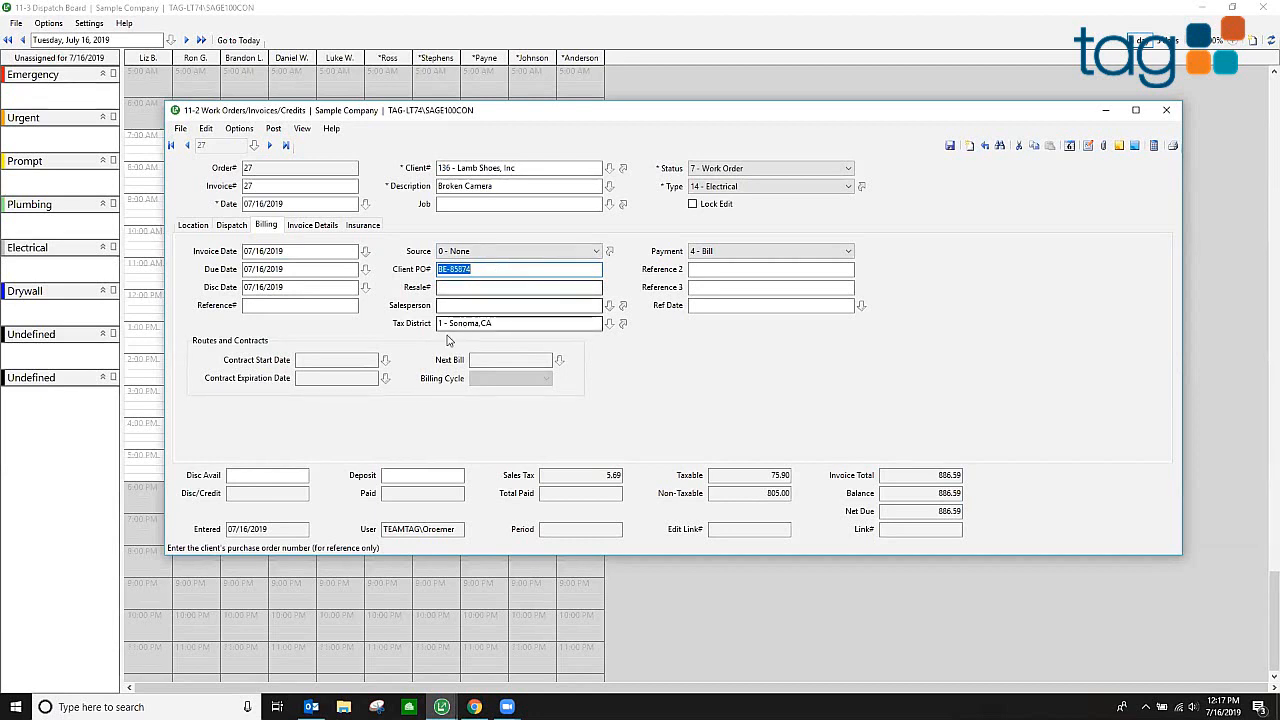
pyautogui.click(611, 327)
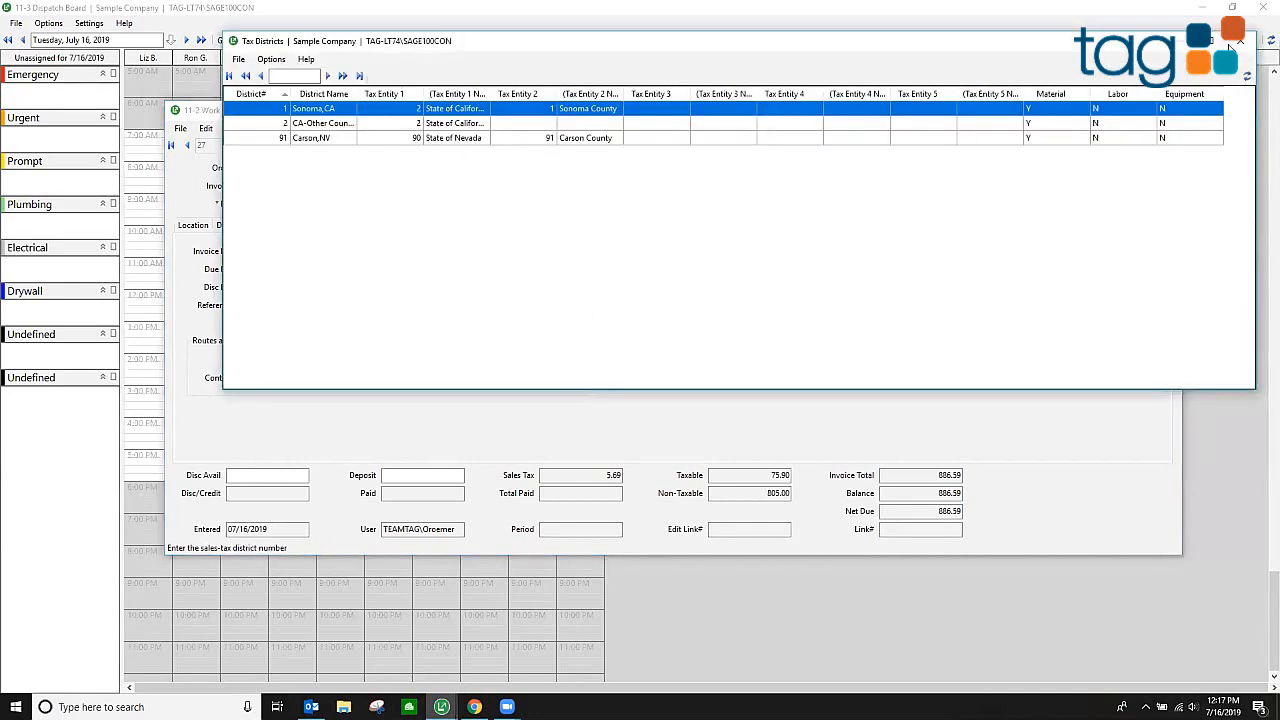
pyautogui.click(1238, 41)
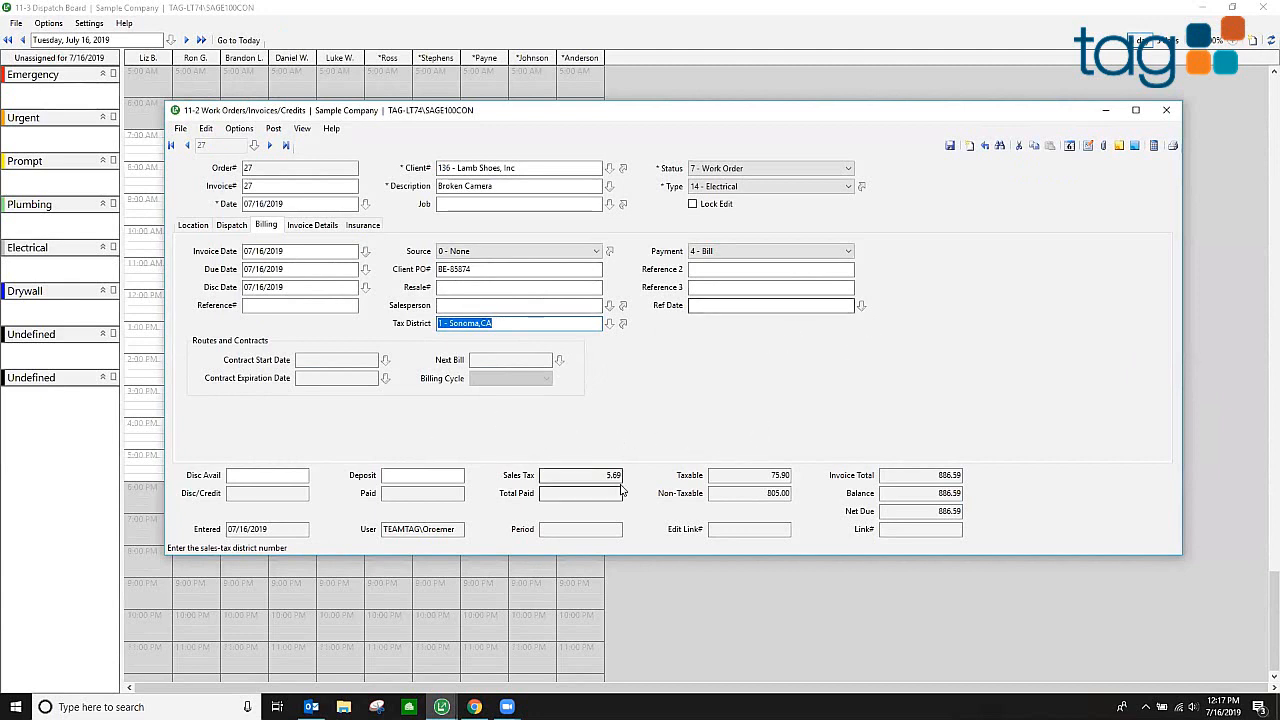
# Recalculate the work order, view its attachments and notes, and close both windows.
pyautogui.click(1153, 146)
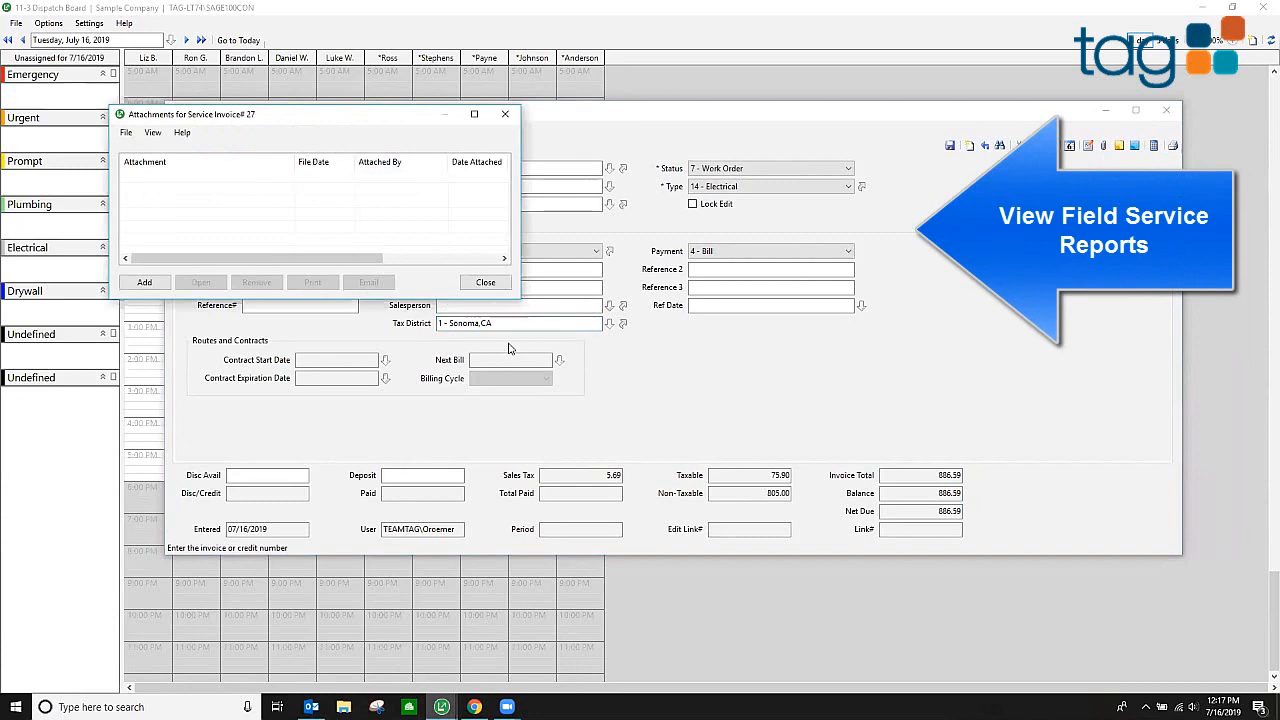
pyautogui.click(504, 282)
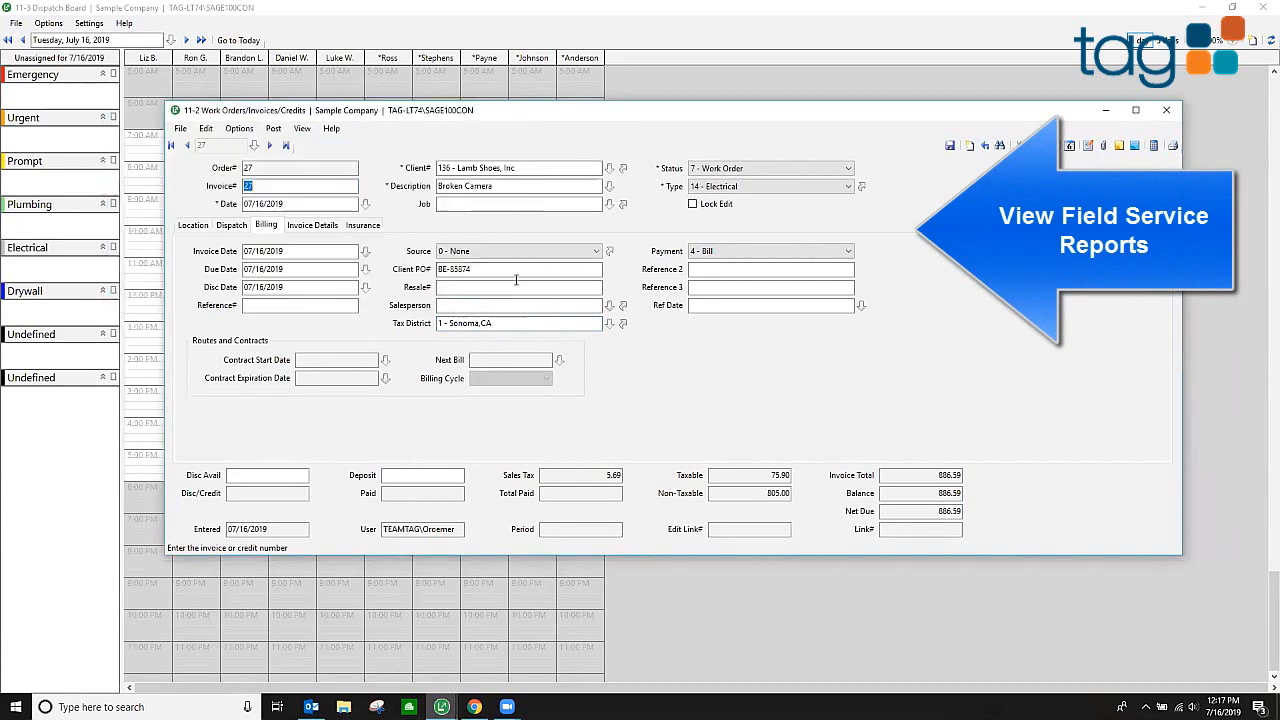
pyautogui.click(1119, 147)
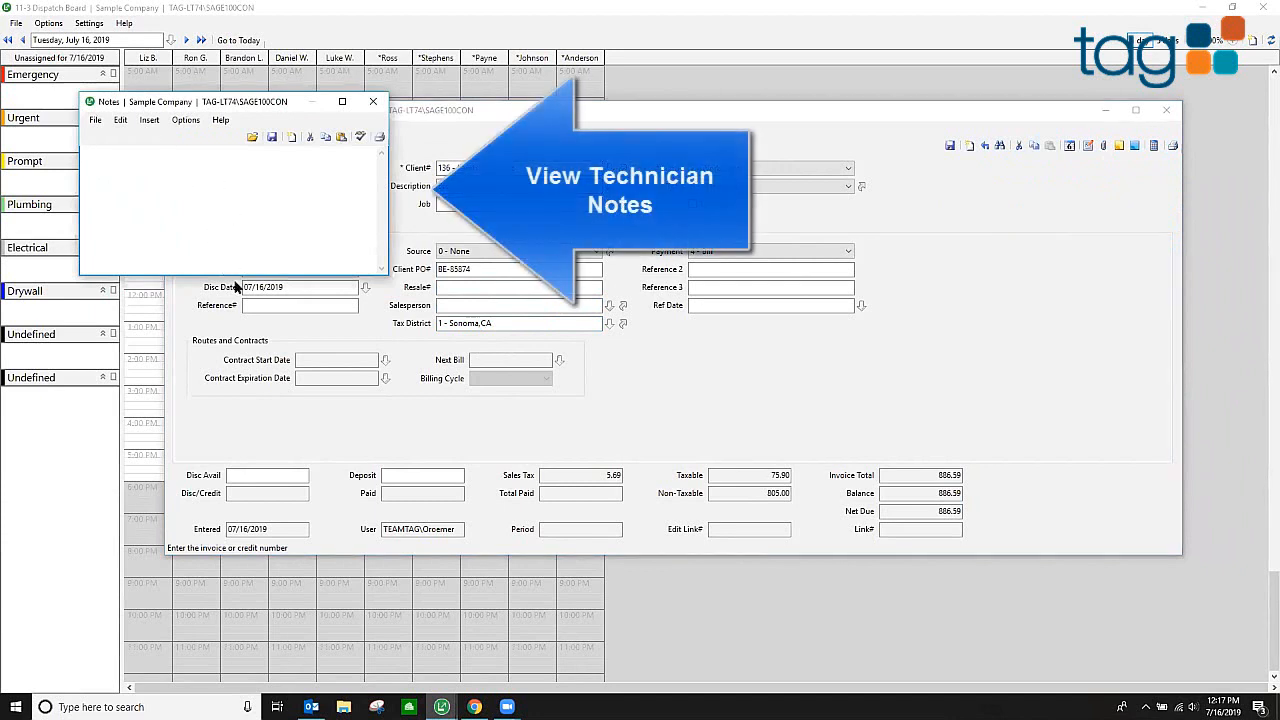
pyautogui.click(373, 101)
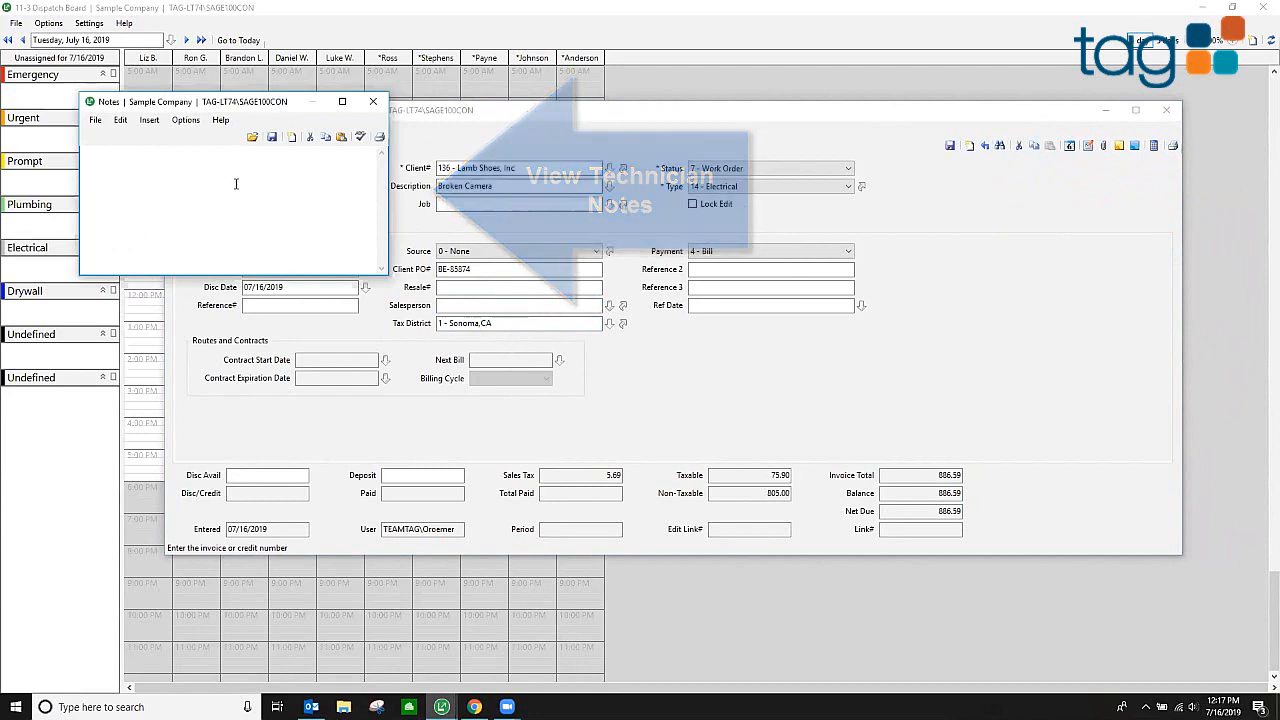
pyautogui.click(373, 103)
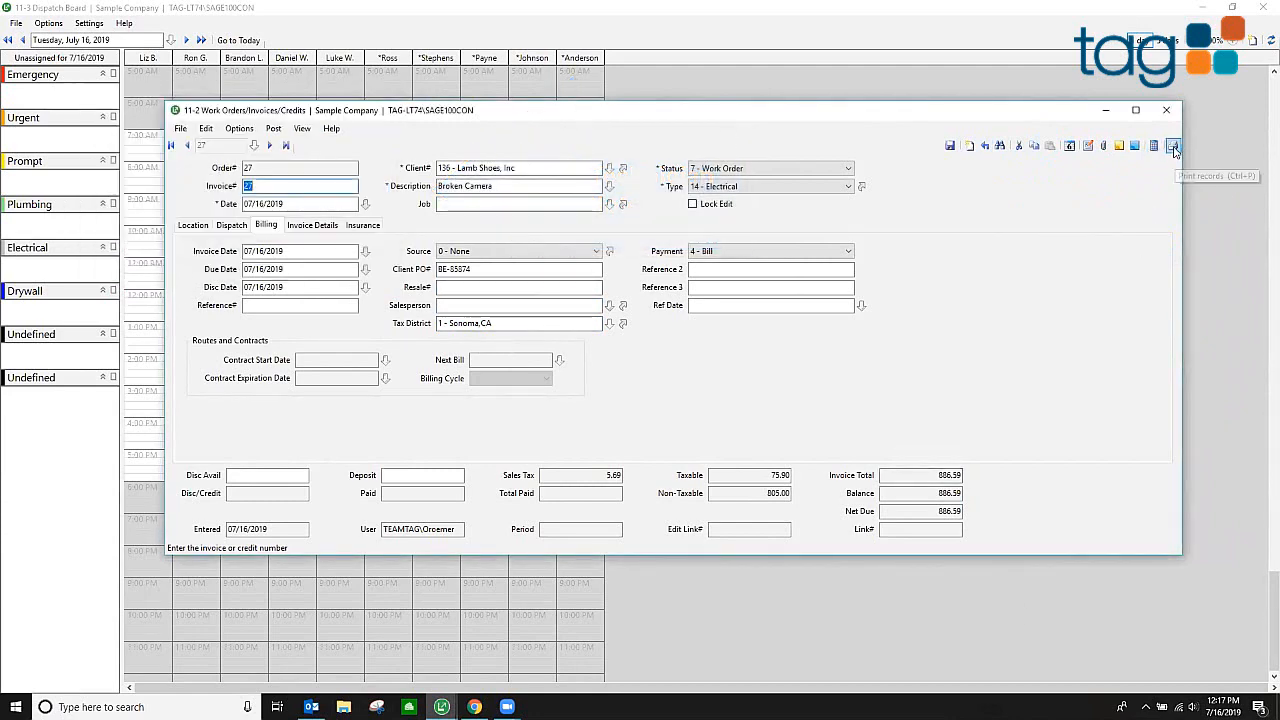
# Open report printing for the work order and select the 22 - Service Invoice~with Notes report.
pyautogui.click(1173, 146)
pyautogui.click(604, 399)
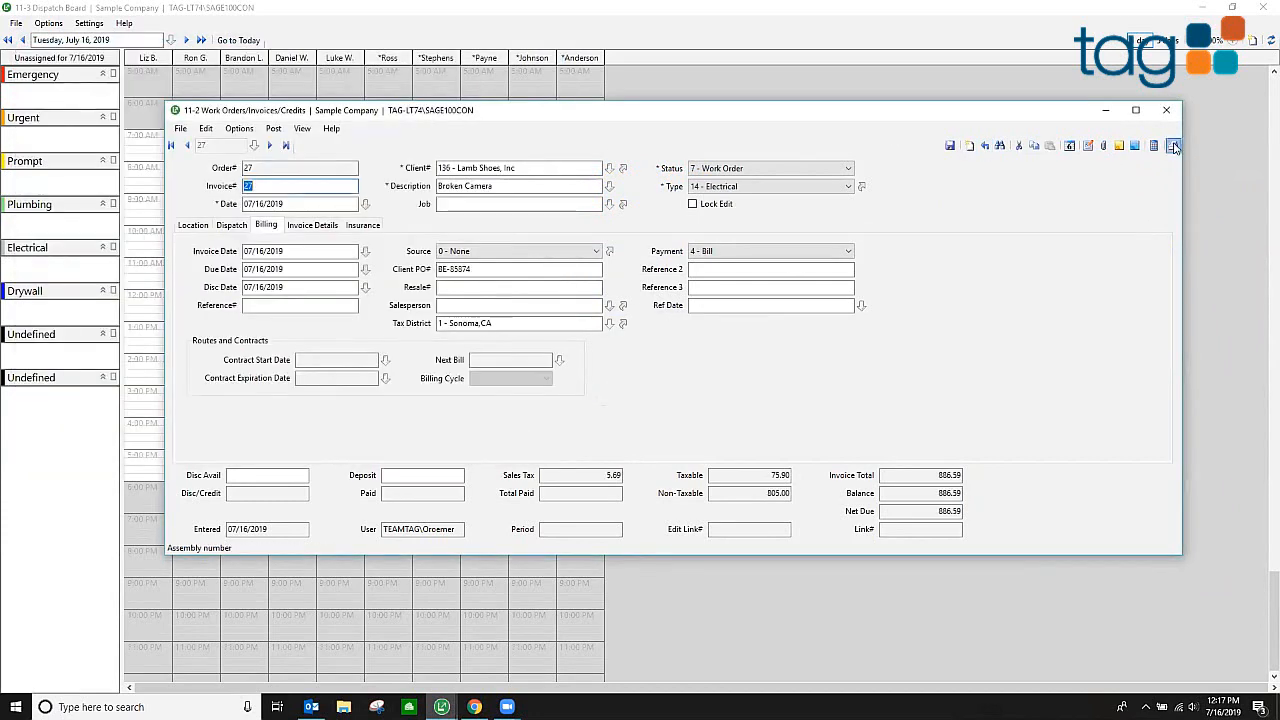
pyautogui.click(1173, 147)
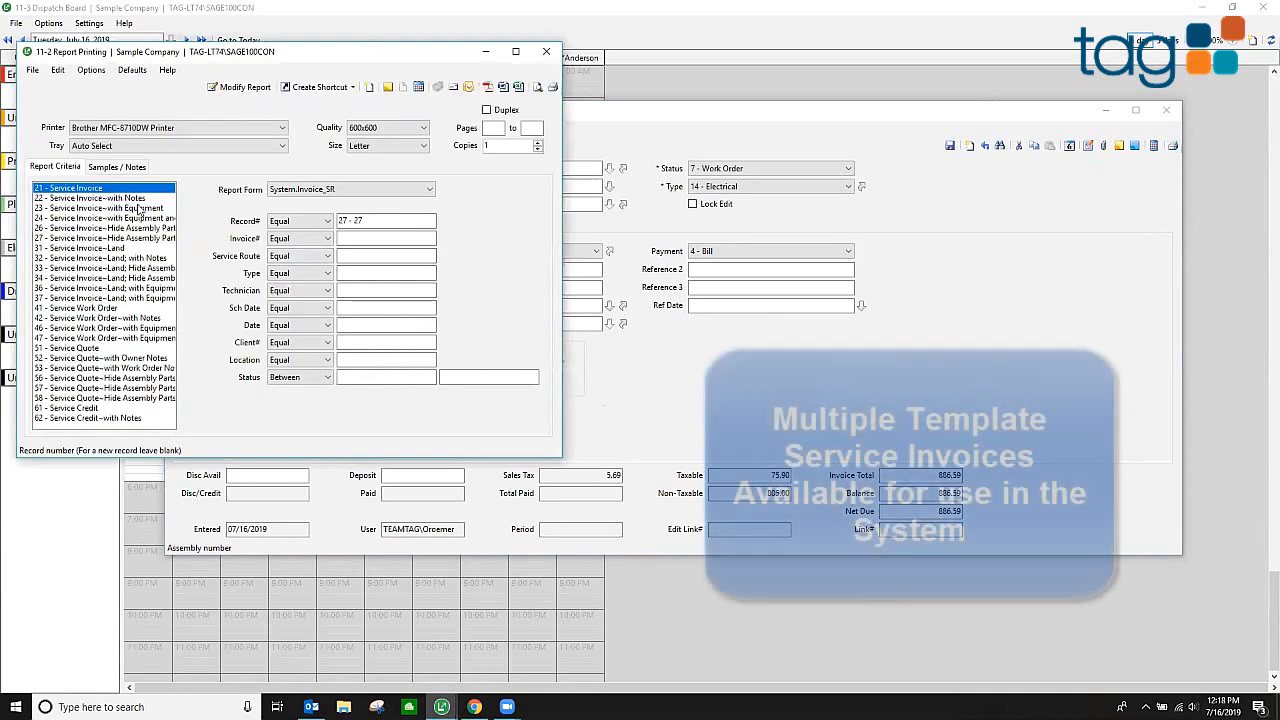
pyautogui.click(100, 198)
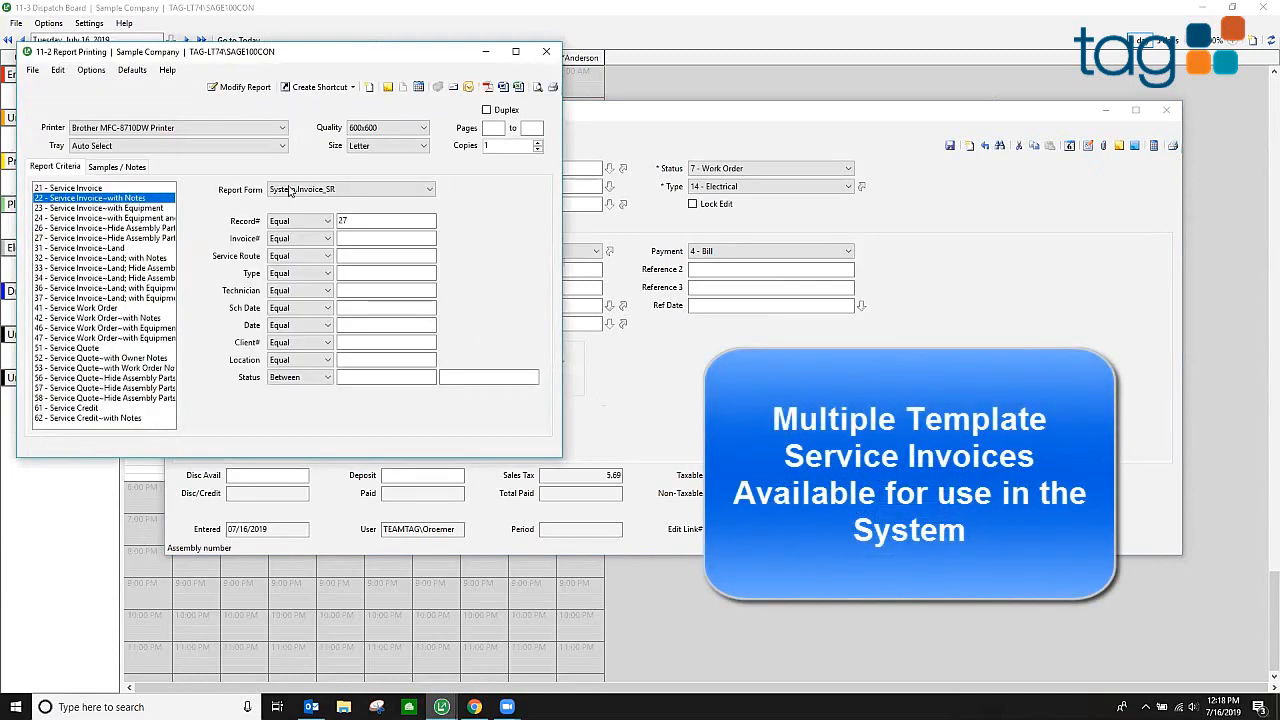
# Preview the service invoice with notes for record 27, review its line items and totals, and close the preview.
pyautogui.click(537, 86)
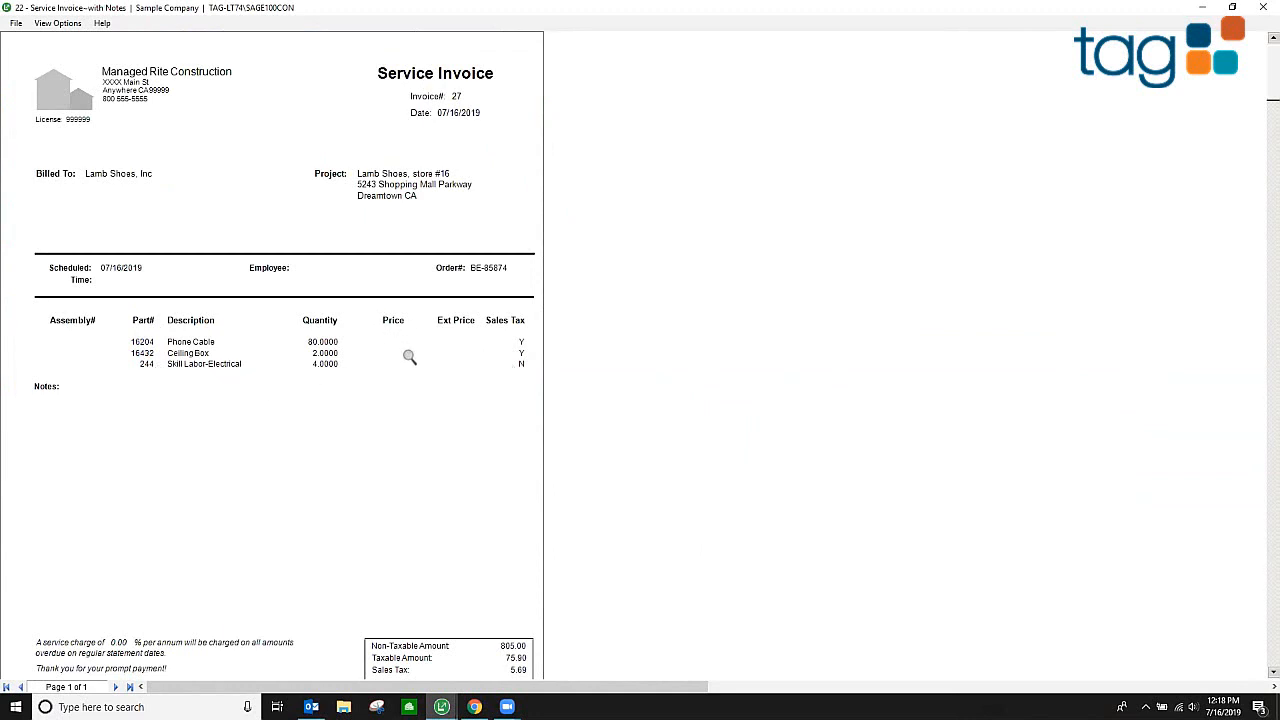
pyautogui.scroll(-2, 498, 378)
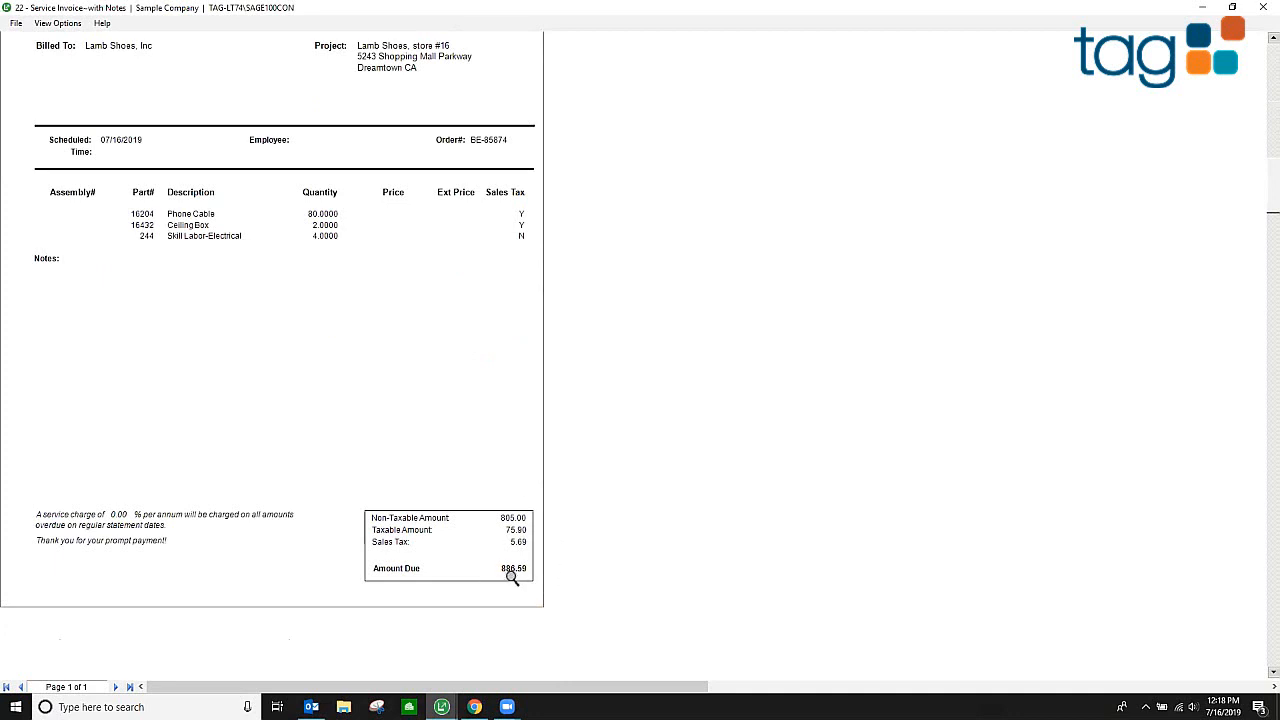
pyautogui.scroll(2, 513, 577)
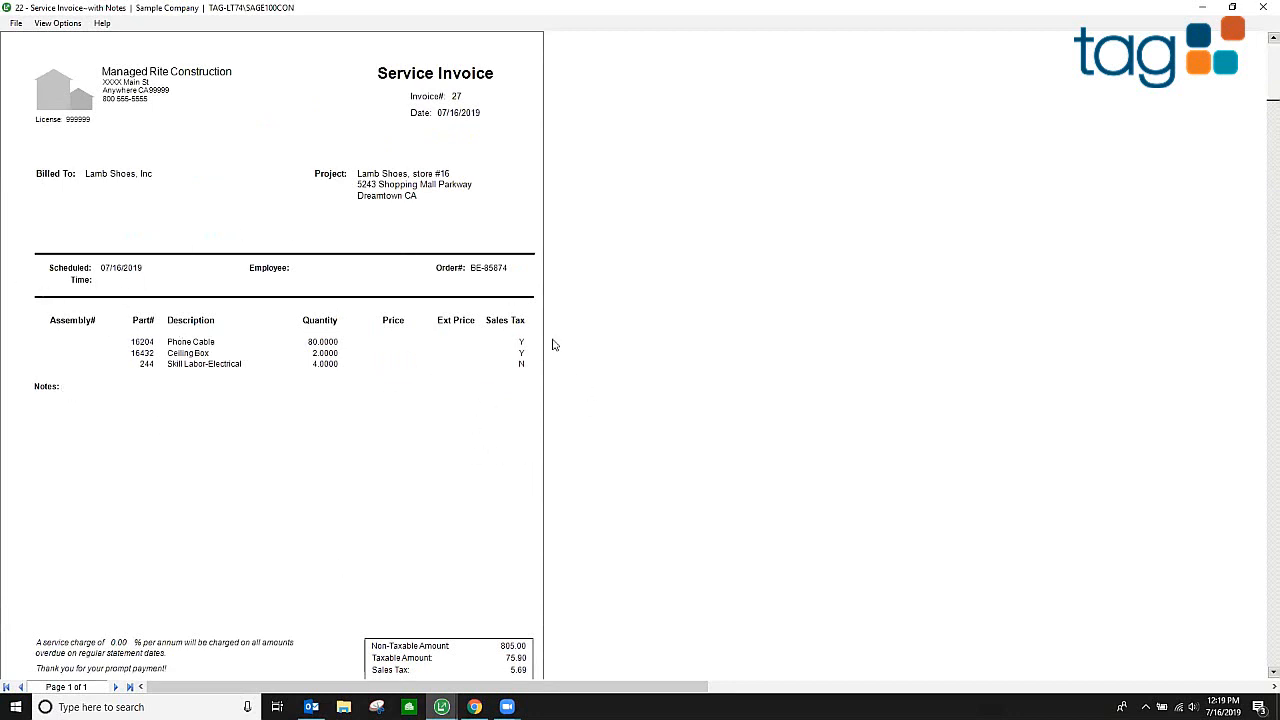
pyautogui.click(1262, 7)
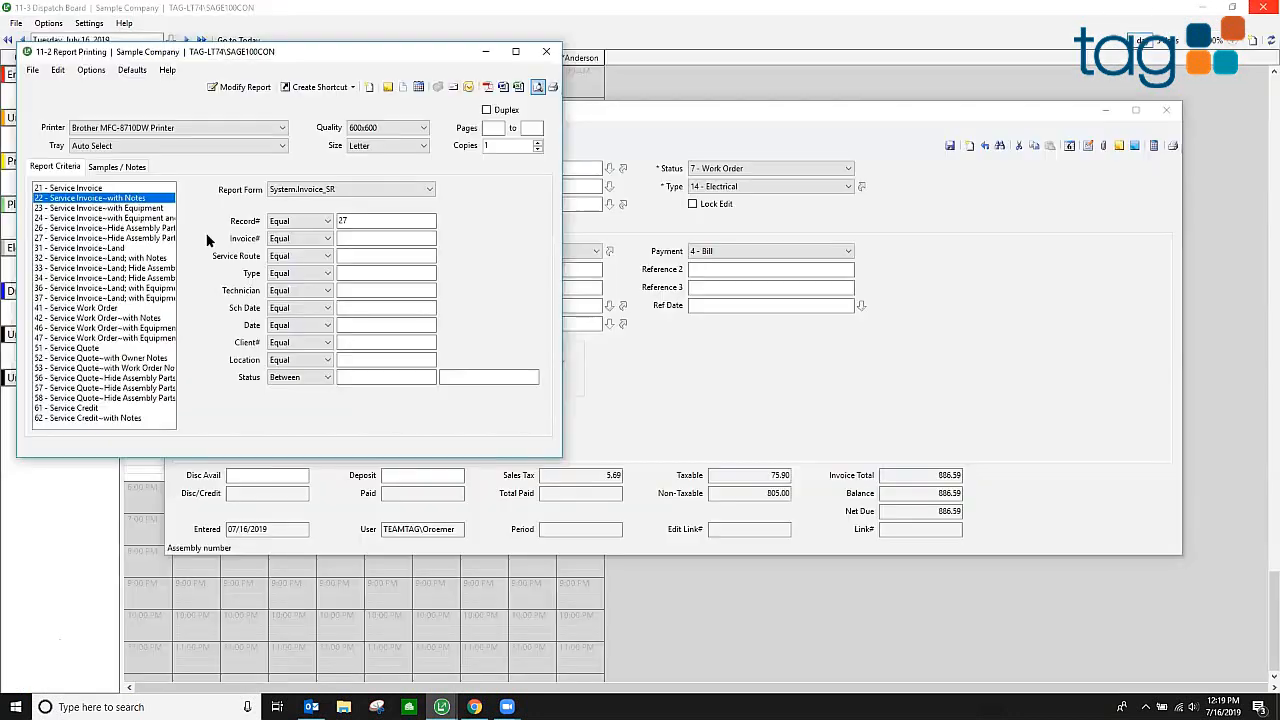
# Widen the report list to show full names, select 21 - Service Invoice, and open its form in the page design system.
pyautogui.moveTo(181, 250); pyautogui.dragTo(241, 250)
pyautogui.click(168, 219)
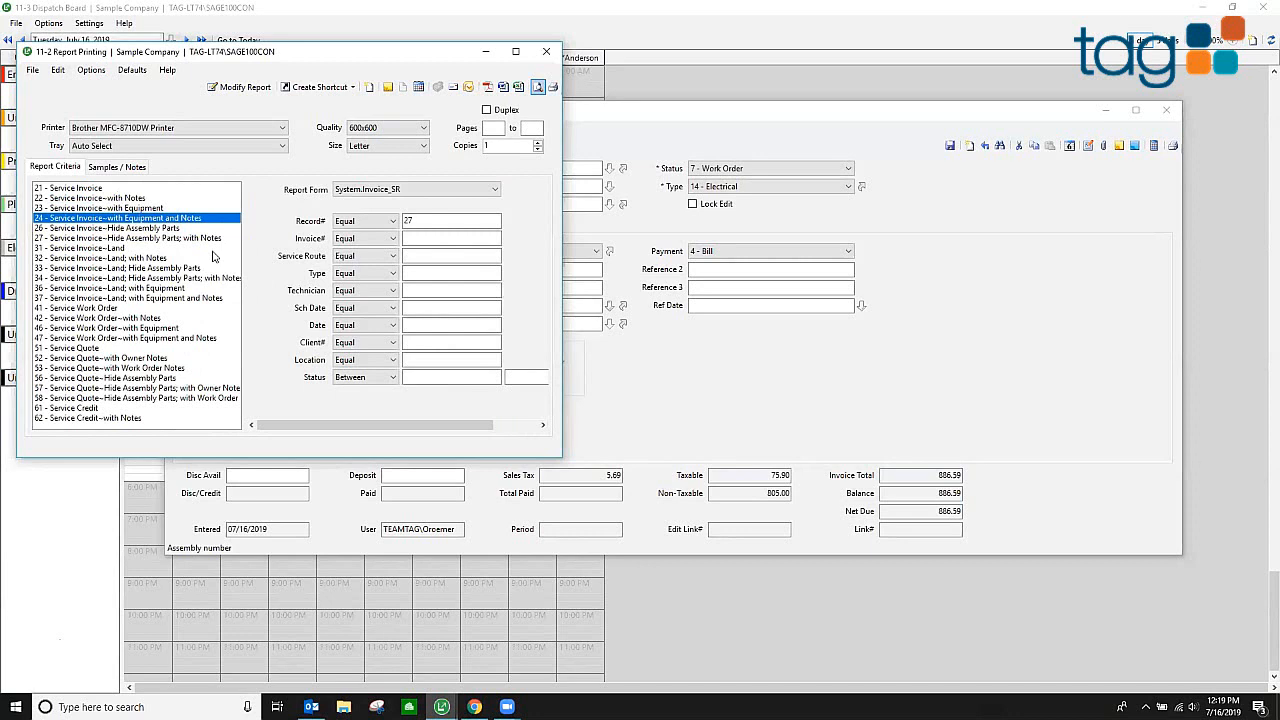
pyautogui.click(84, 189)
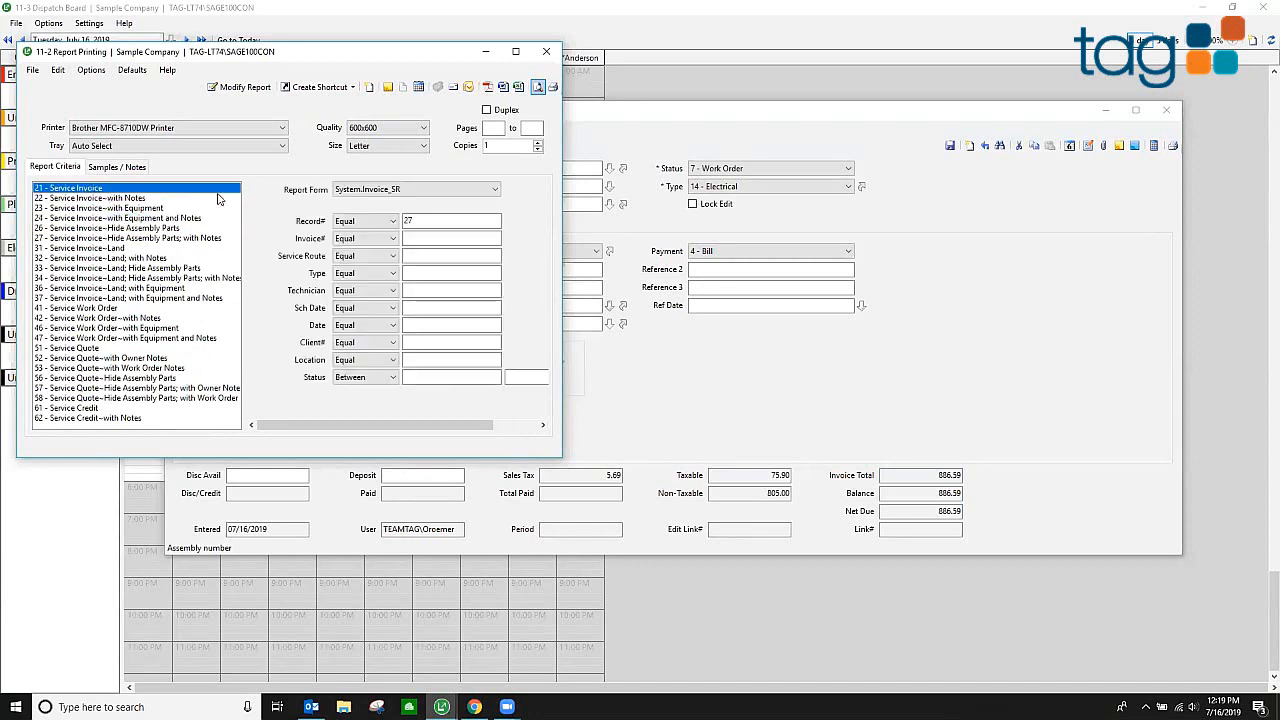
pyautogui.click(538, 86)
pyautogui.click(58, 70)
pyautogui.click(68, 86)
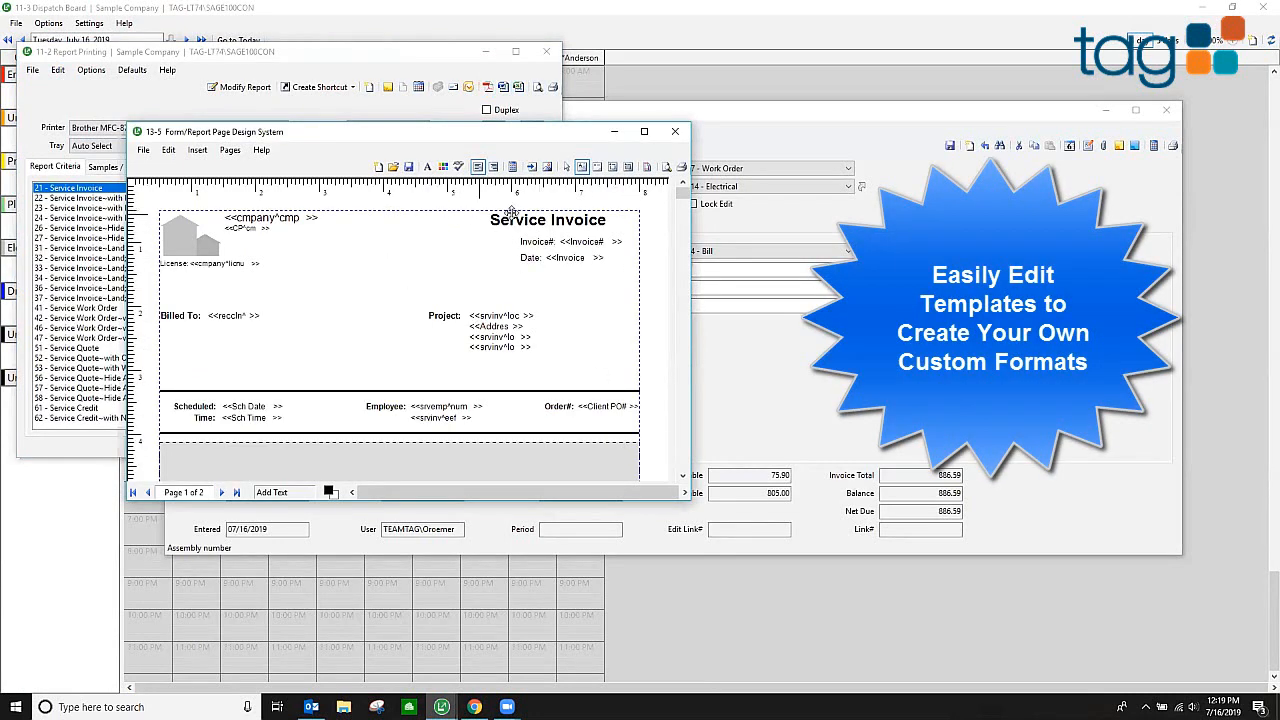
# Shift the Service Invoice title slightly right on the form and add the text "Notes" just above the Project label.
pyautogui.moveTo(522, 220); pyautogui.dragTo(554, 219)
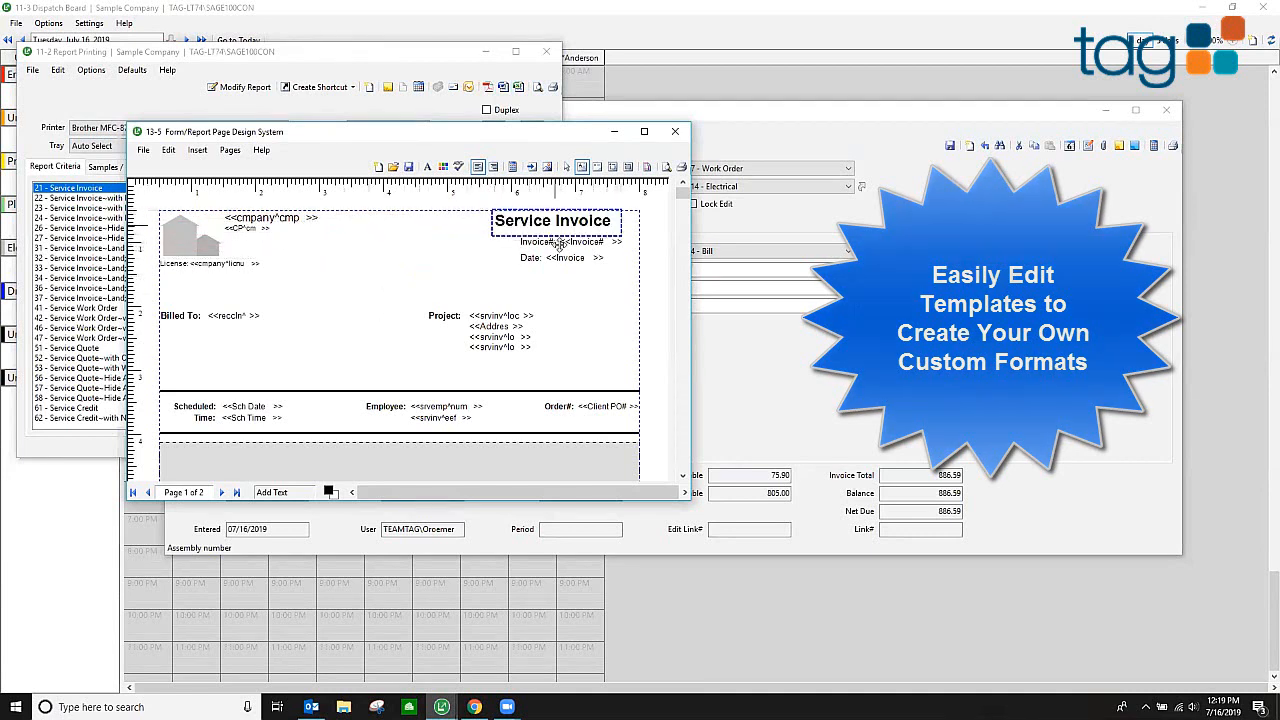
pyautogui.click(443, 281)
pyautogui.write('N')
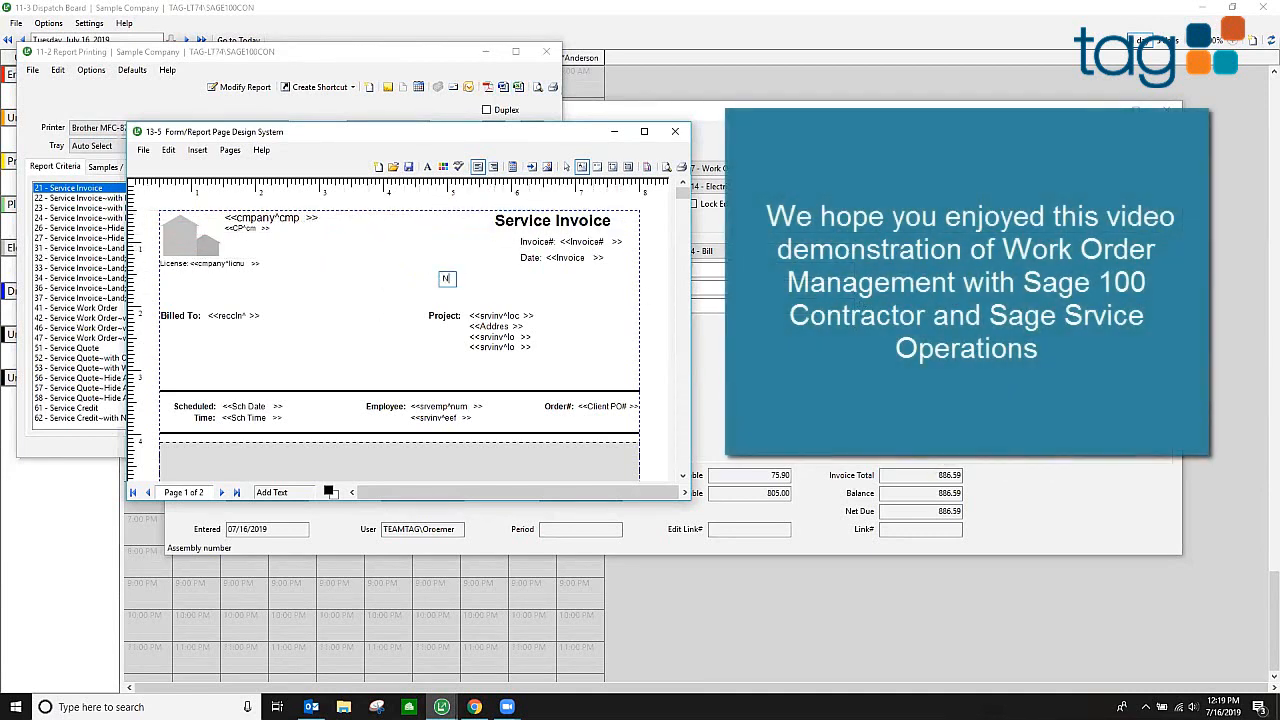
pyautogui.write('otes')
pyautogui.click(589, 319)
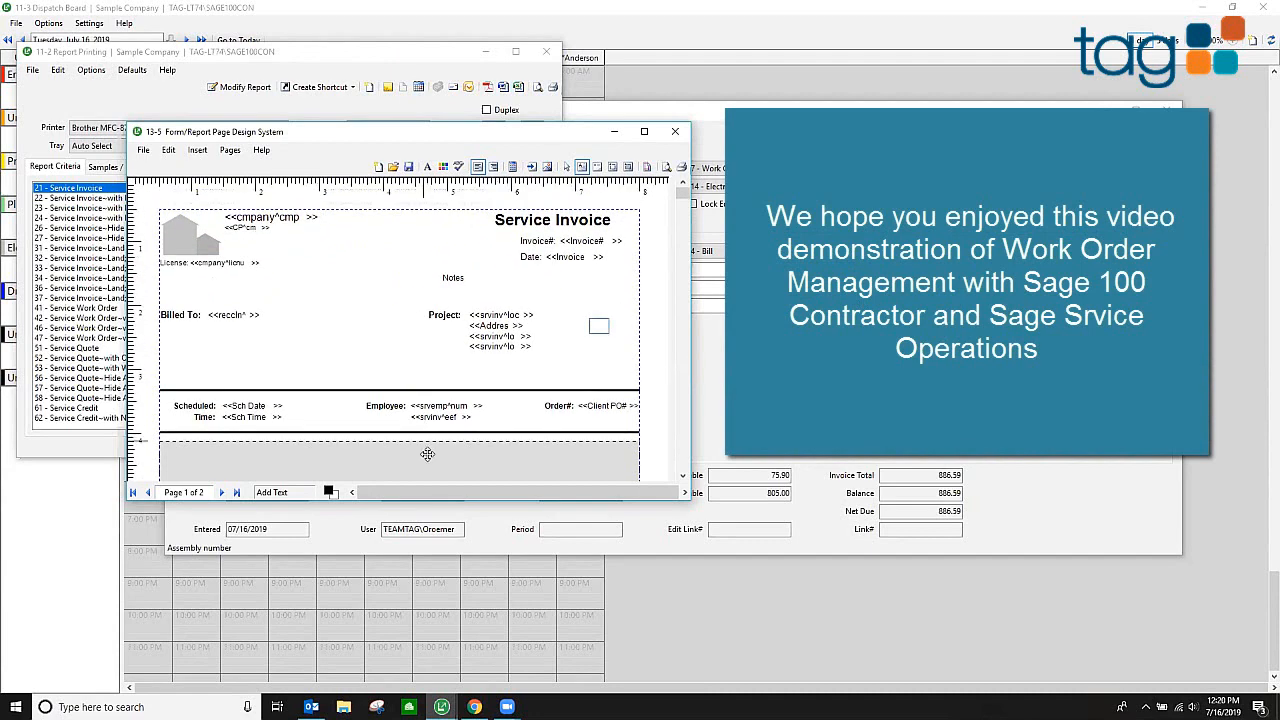